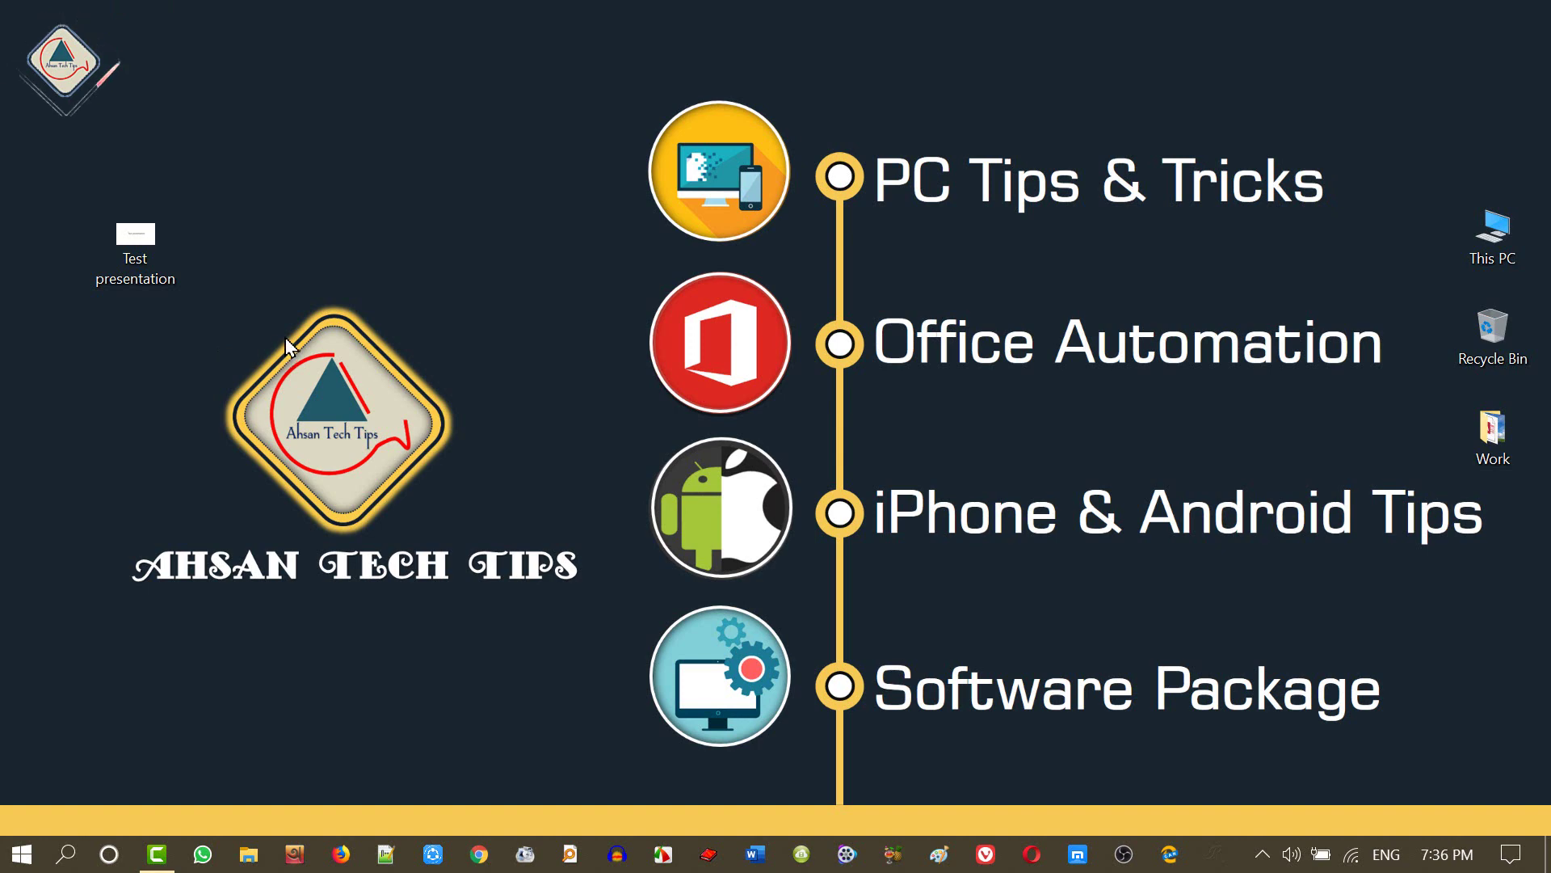
- Launch PowerPoint from the Windows search
left_click(65, 854)
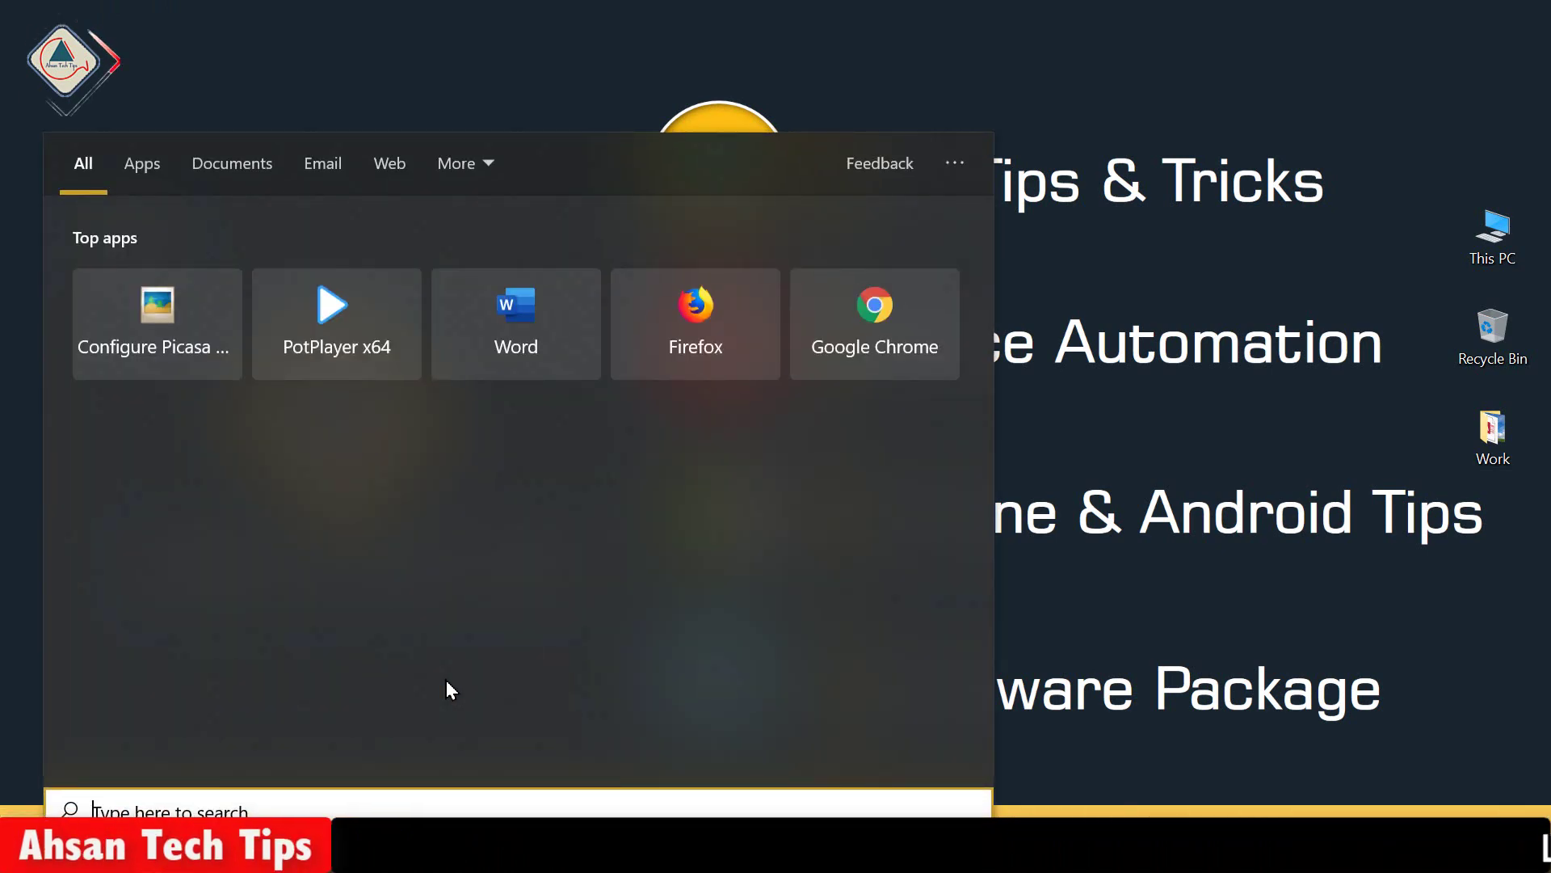
type("p")
key("Return")
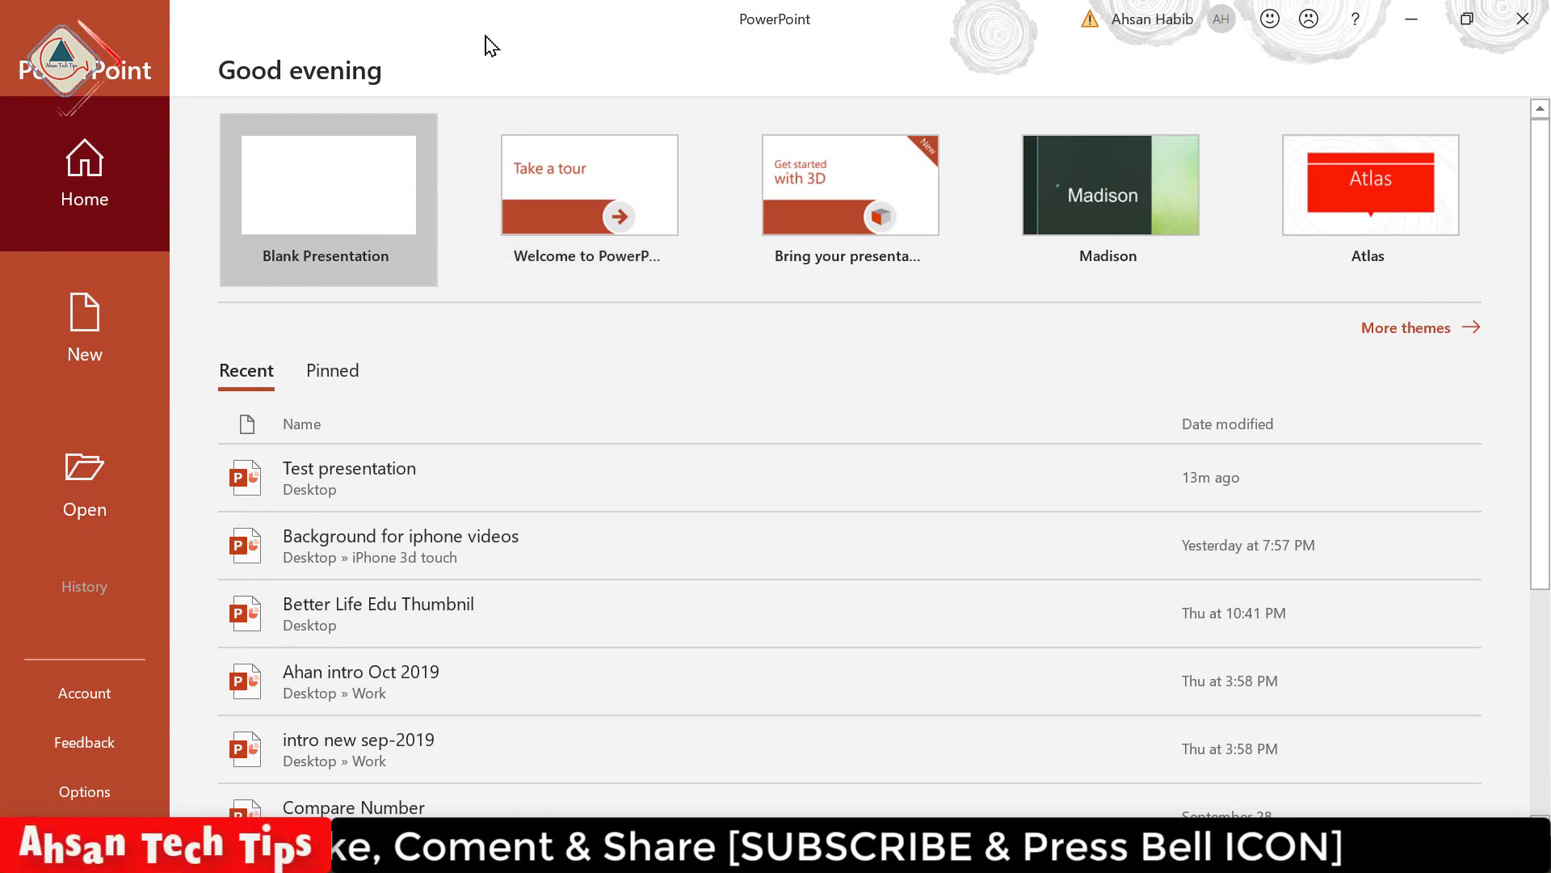
- Open Test presentation from the Desktop using Open and Repair
left_click(89, 465)
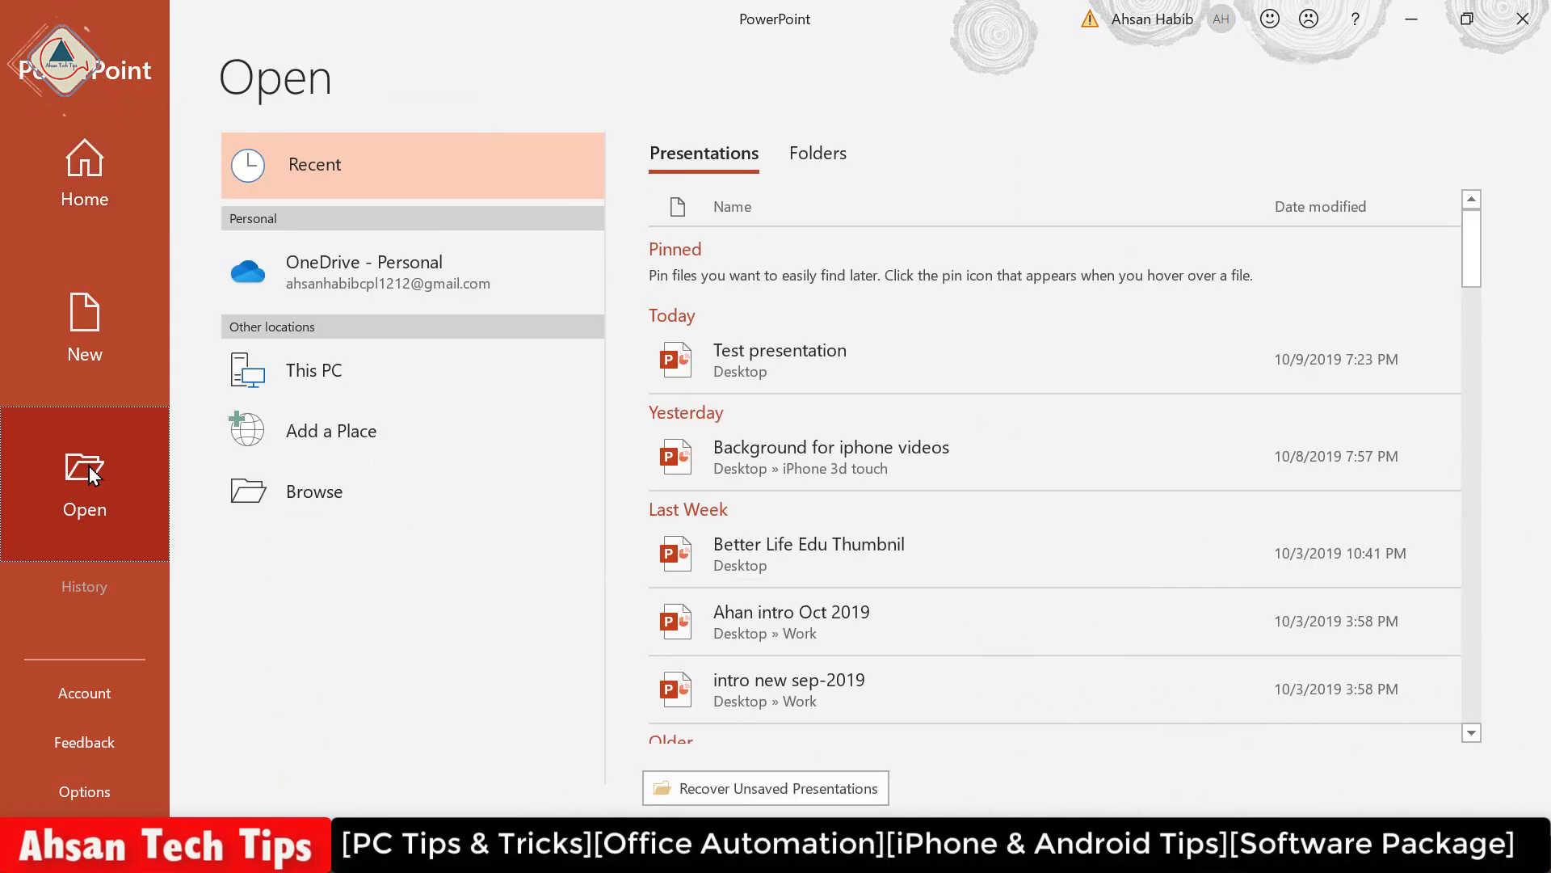
left_click(311, 502)
scroll(186, 202, "up", 8)
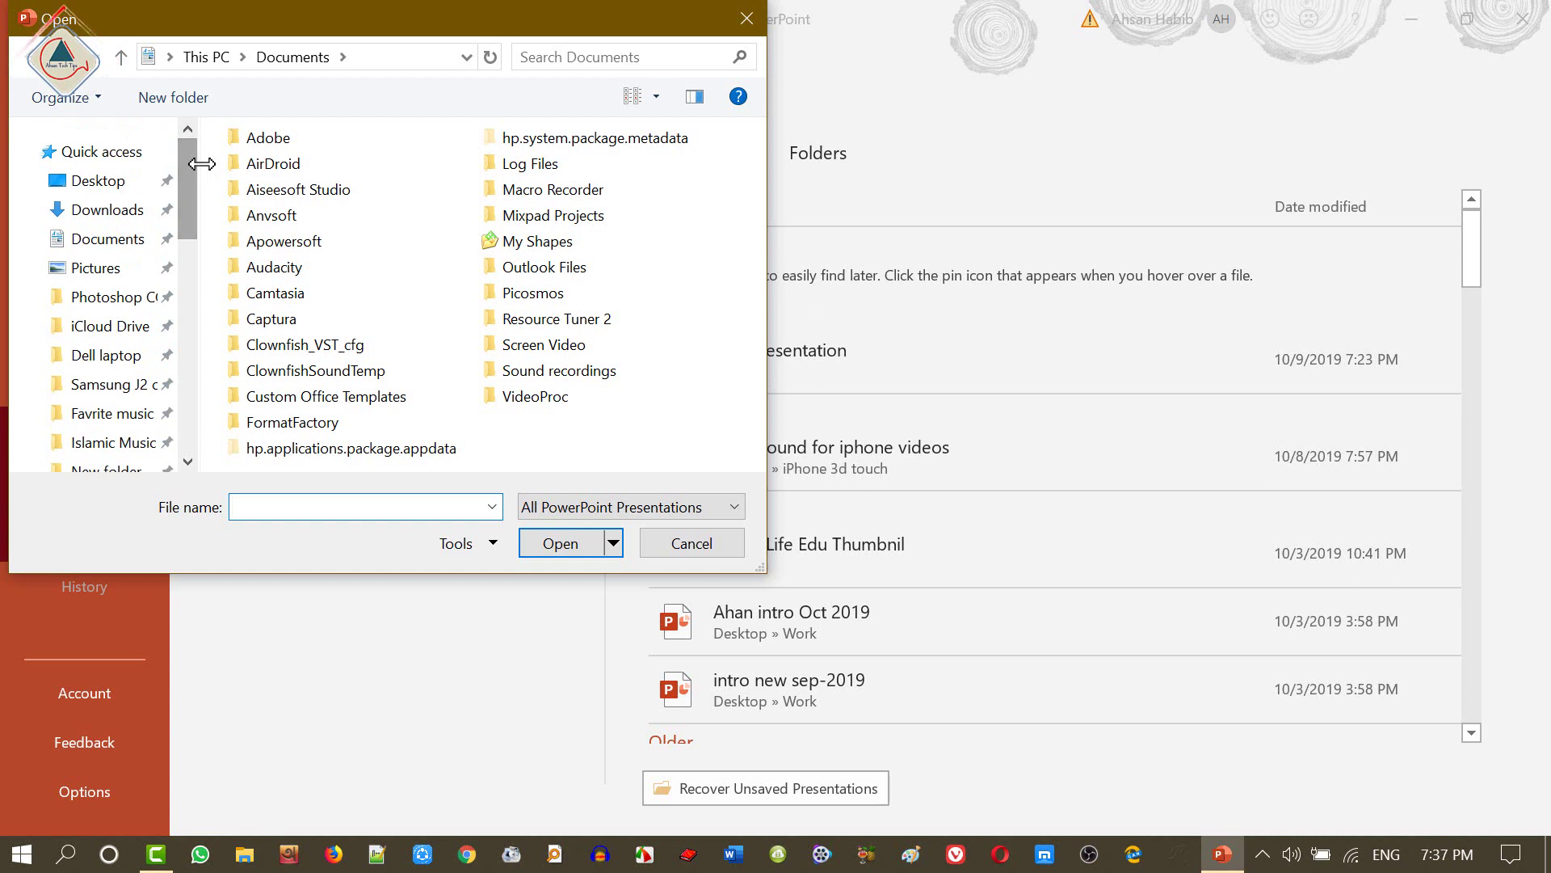
left_click(105, 191)
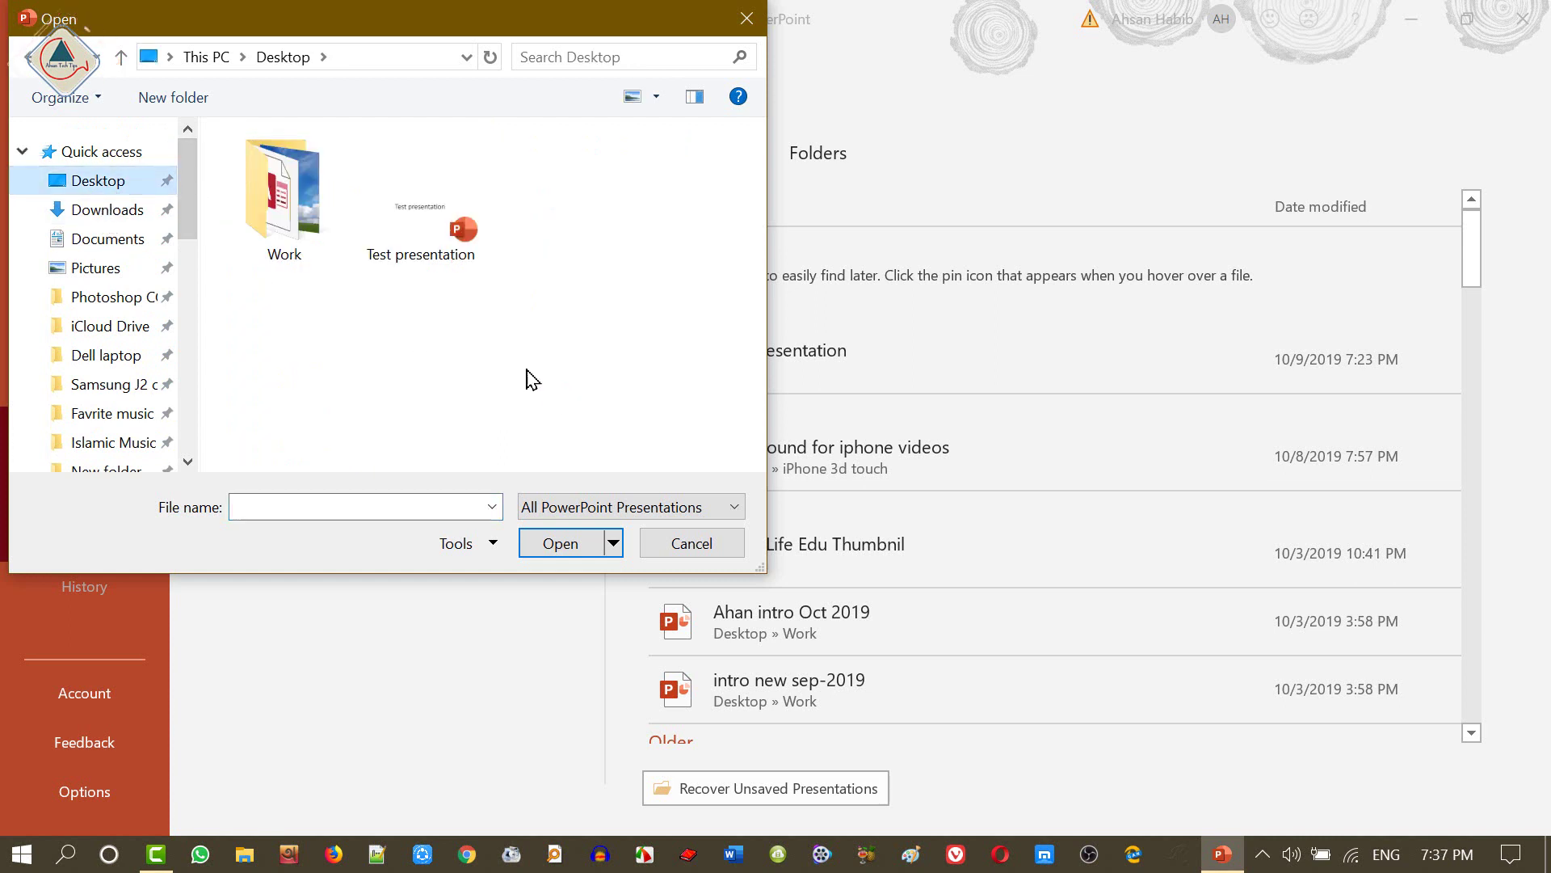
left_click(462, 233)
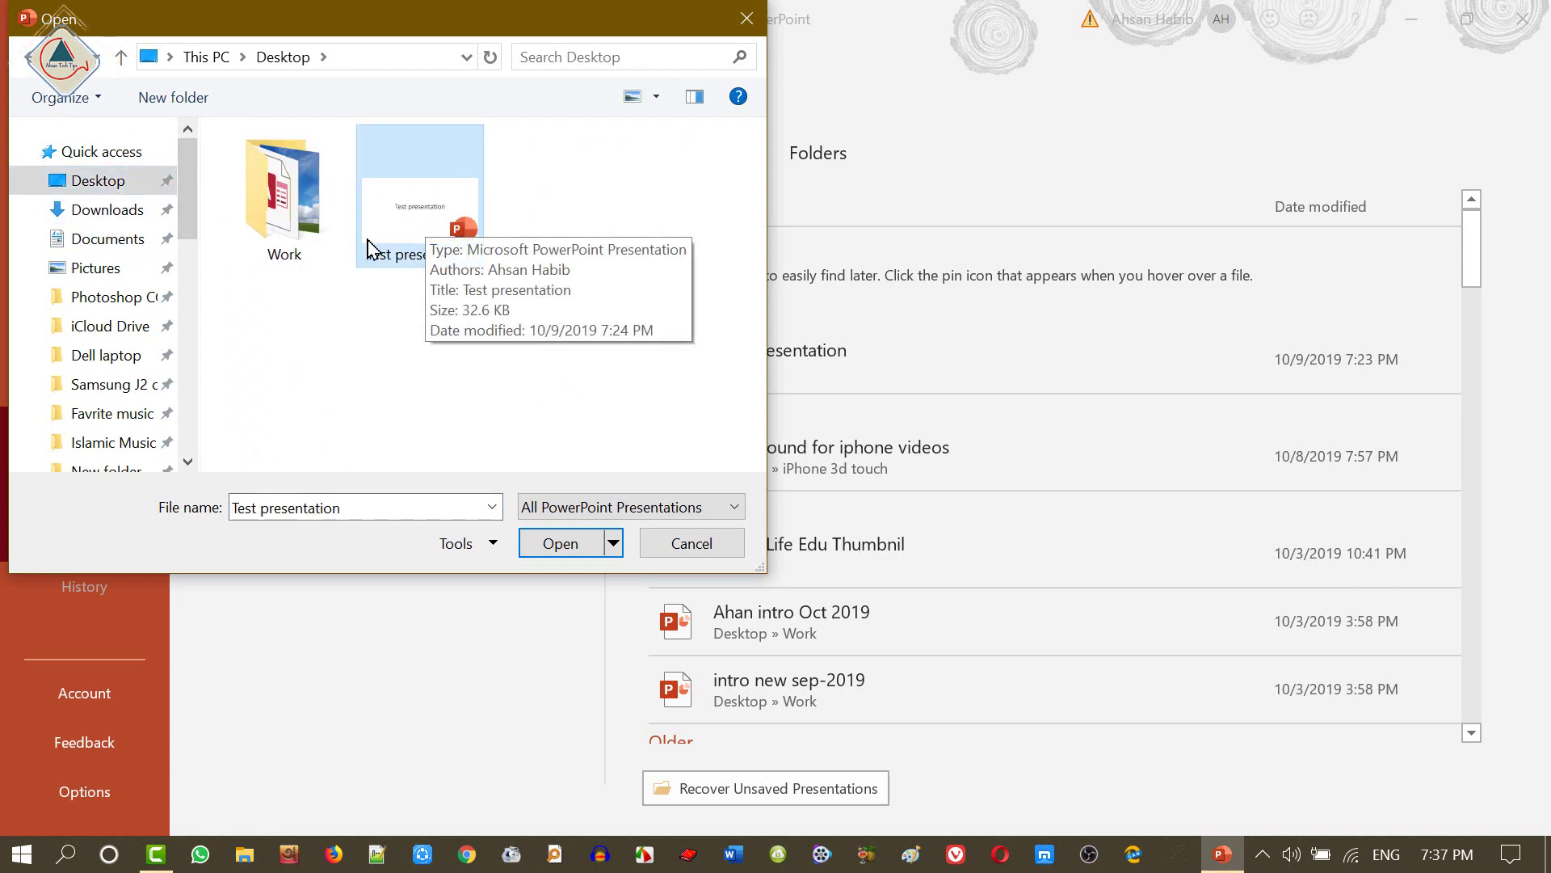
left_click(614, 543)
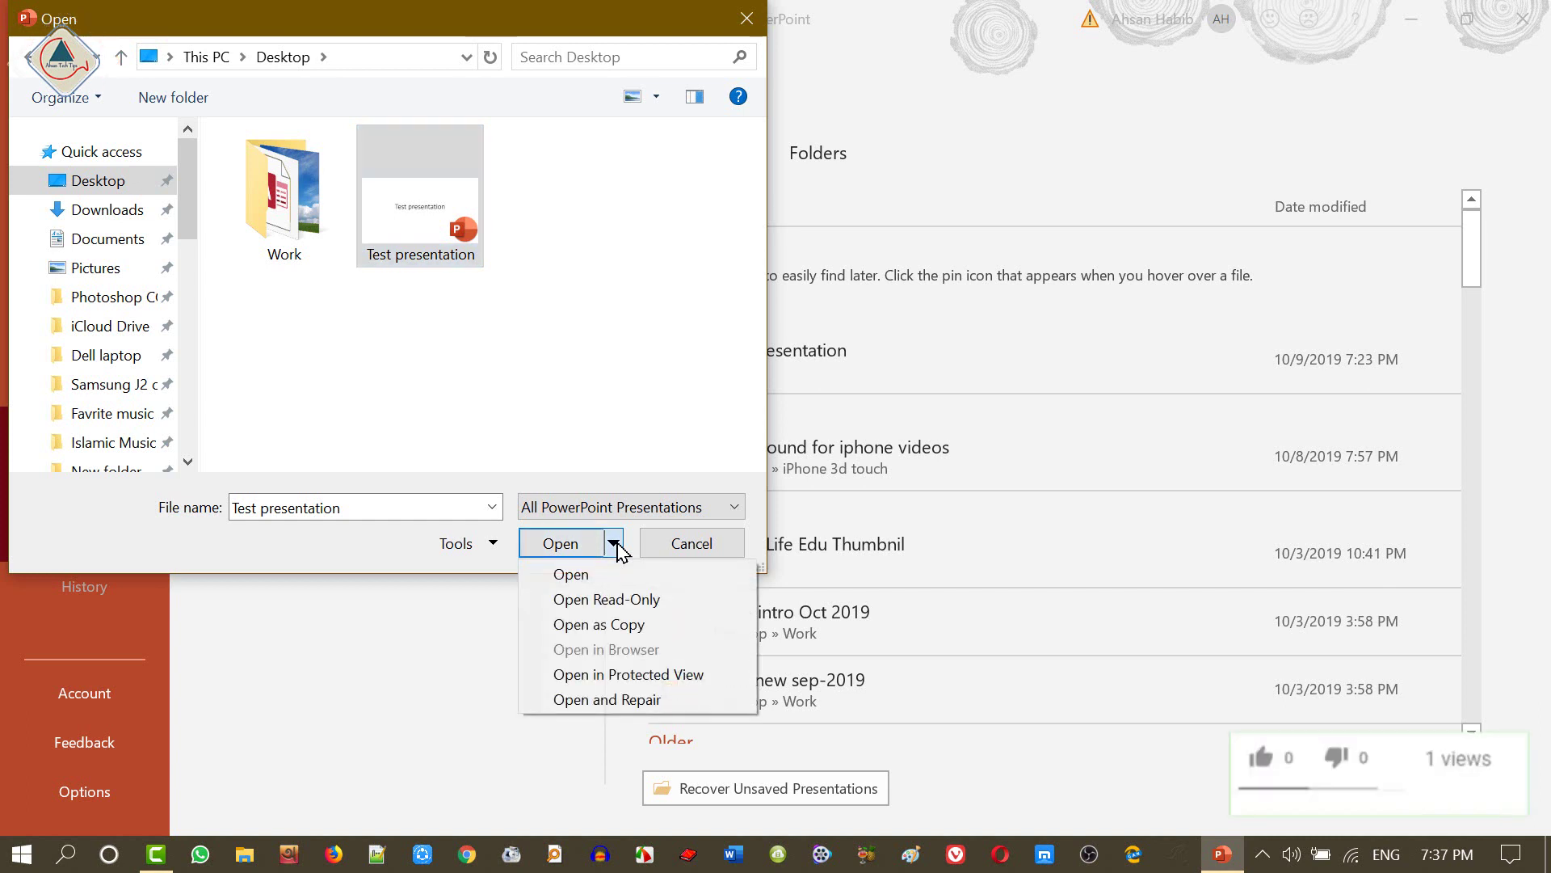
left_click(644, 700)
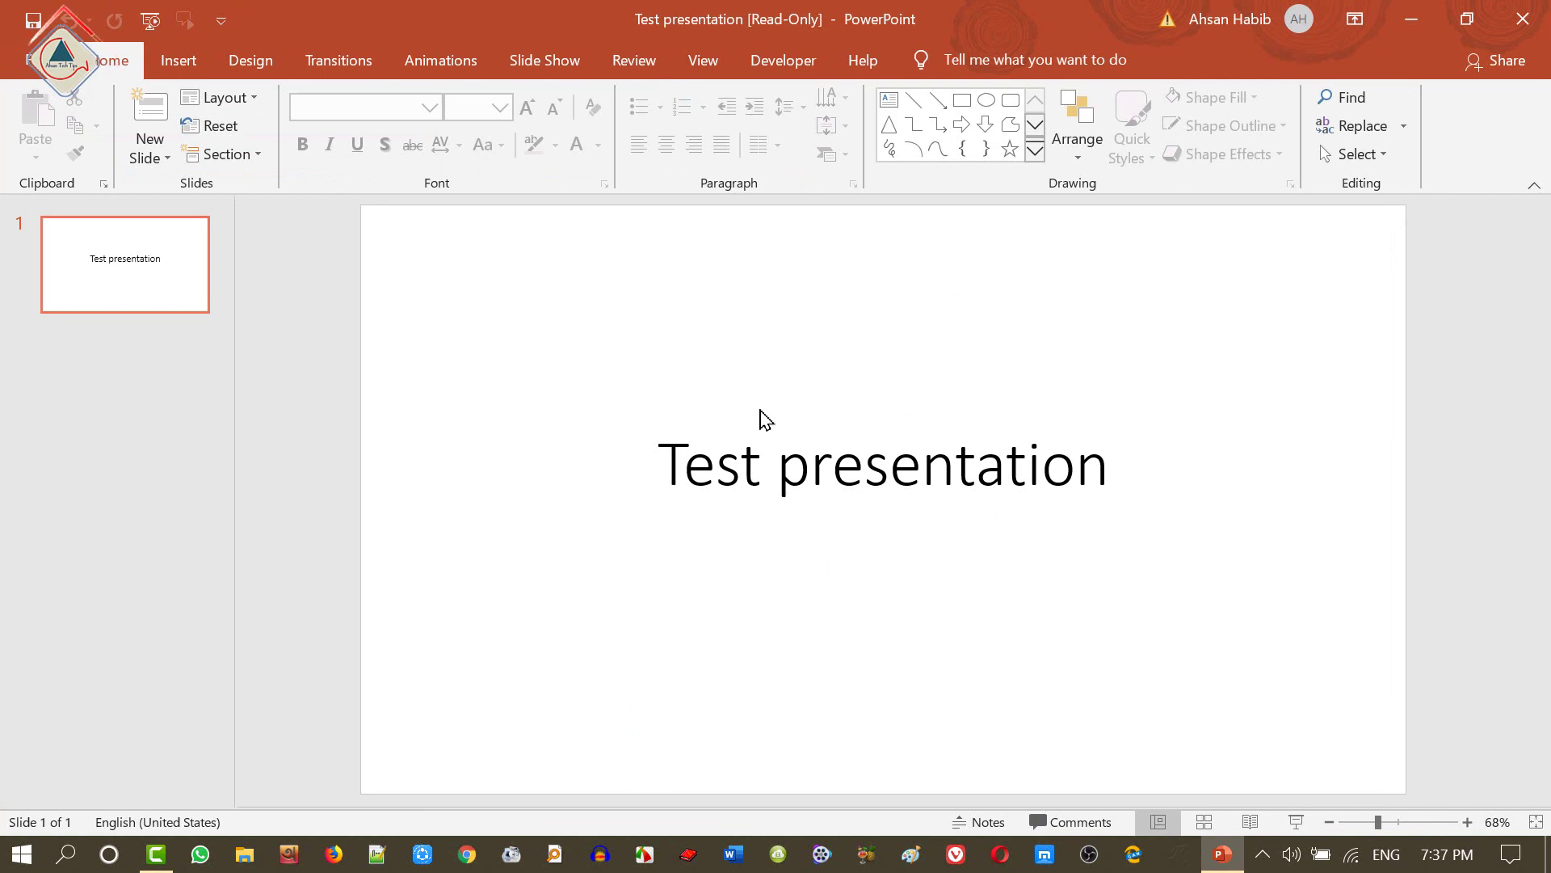
left_click(29, 62)
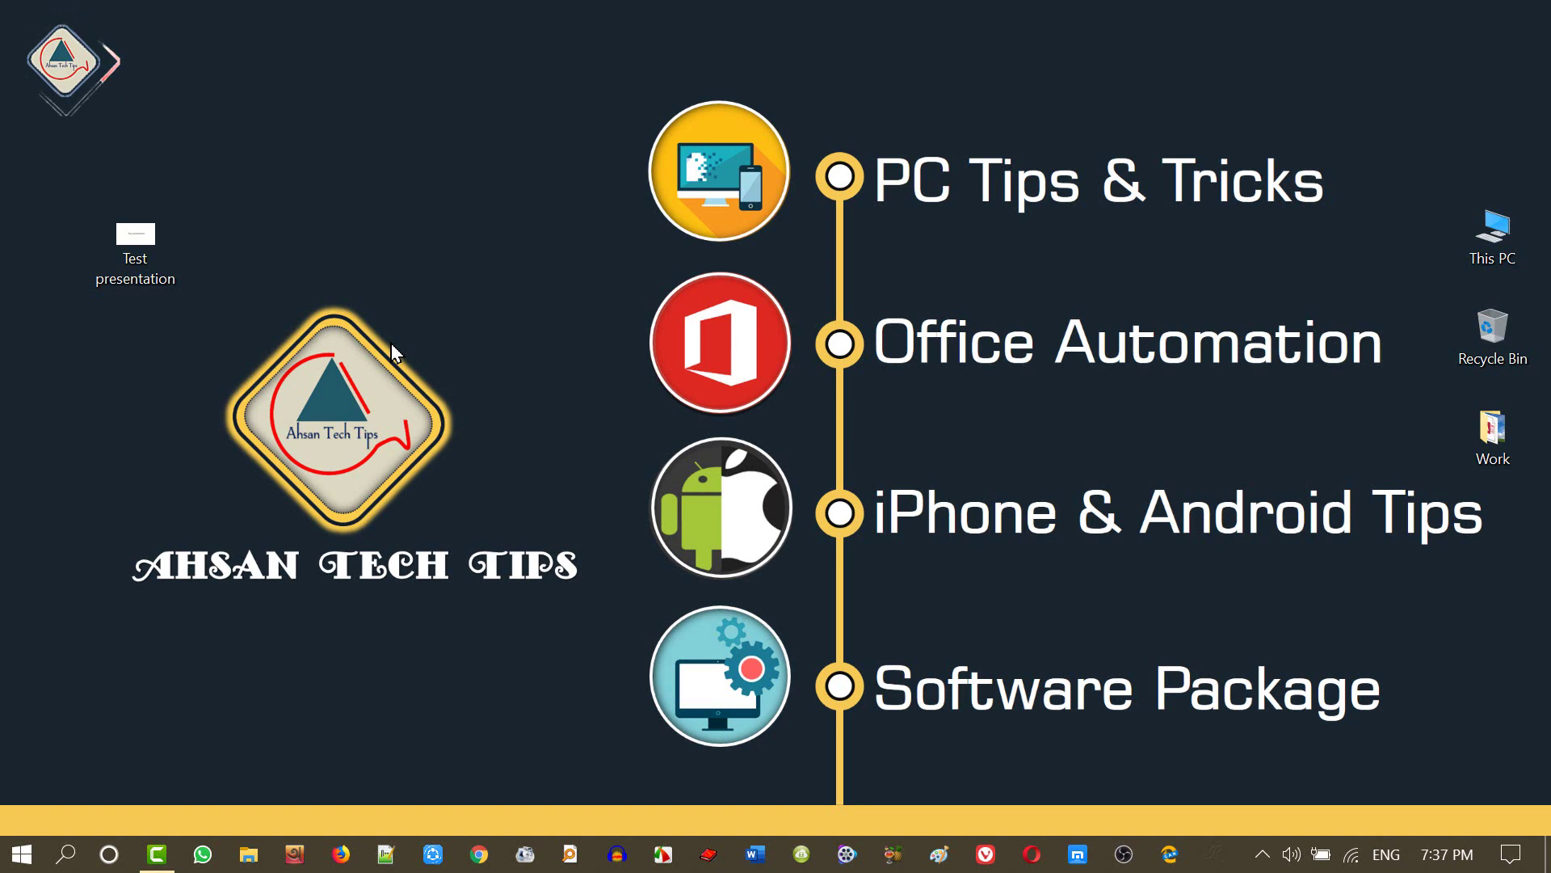
- Run 'powerpnt /safe' from the Run dialog to start PowerPoint in Safe Mode
key("super+r")
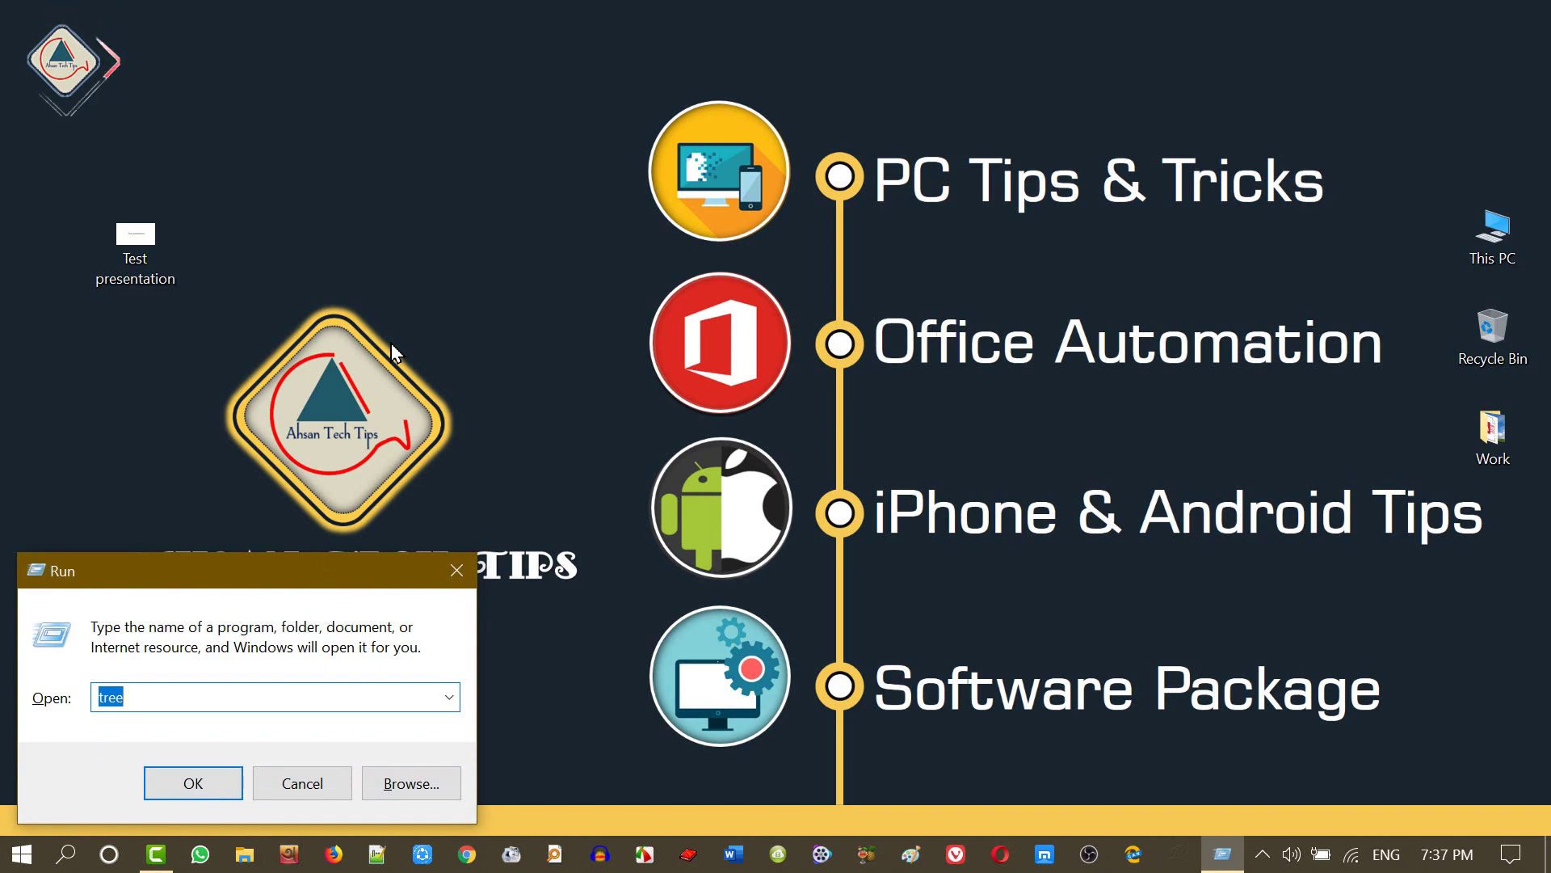
type("p")
key("BackSpace")
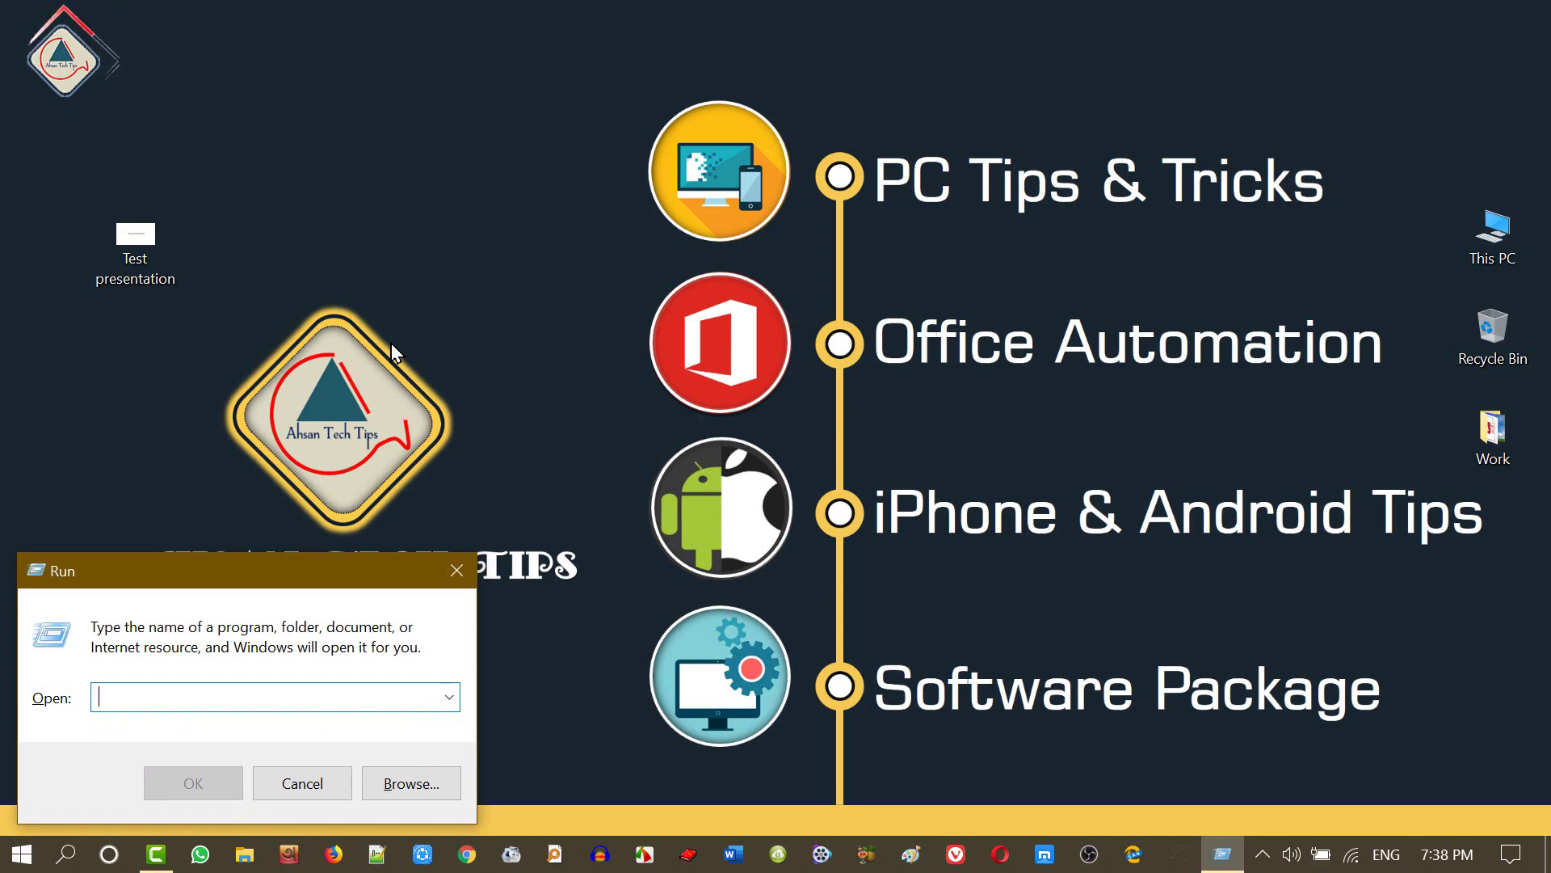
type("powerpnt")
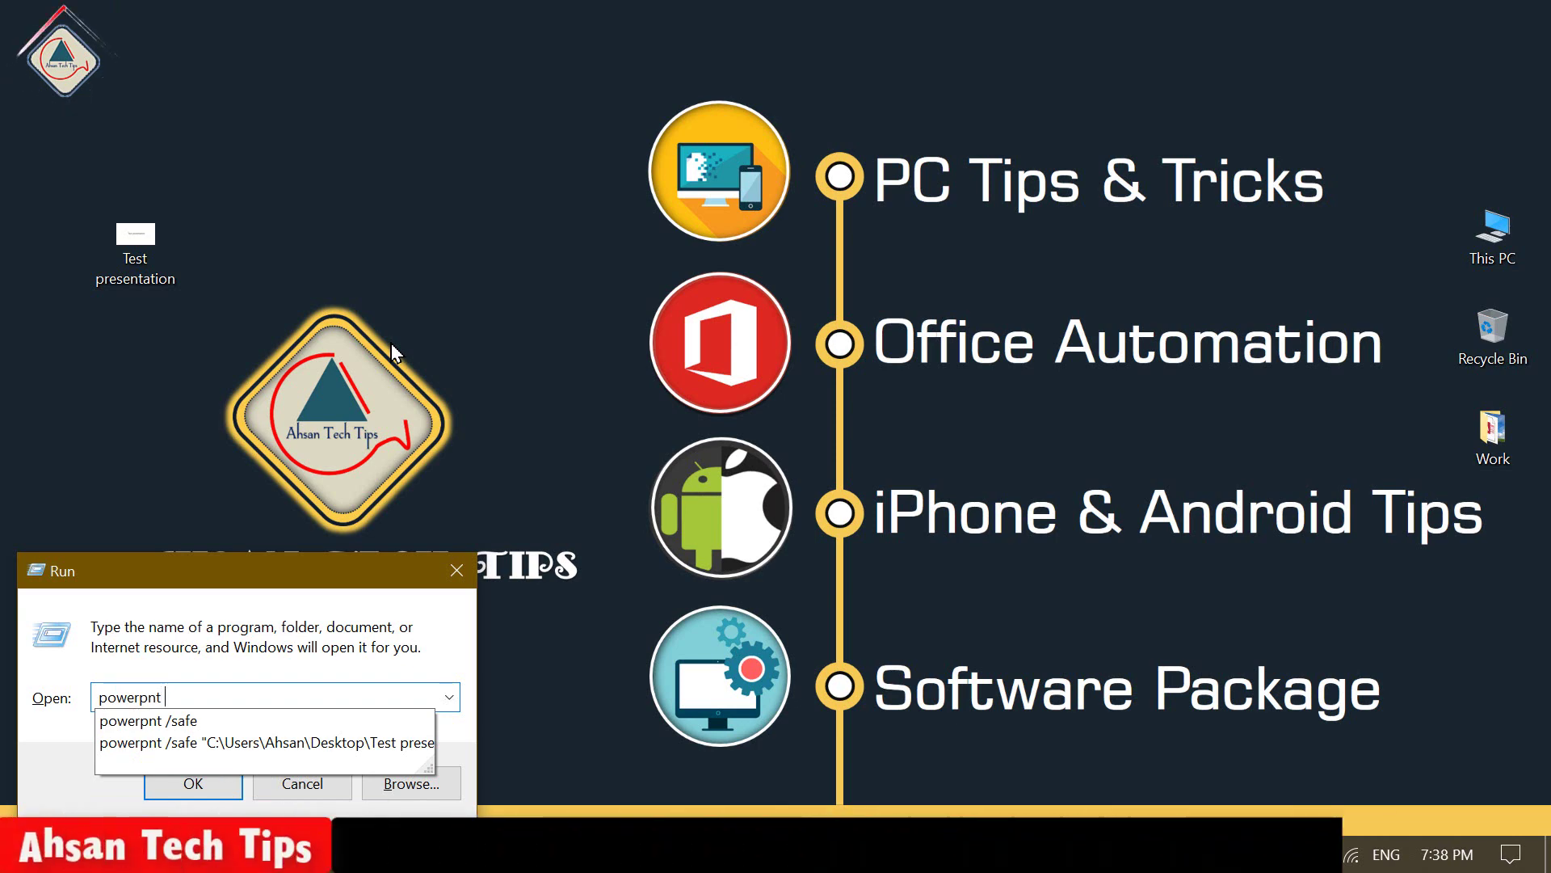
type(" /")
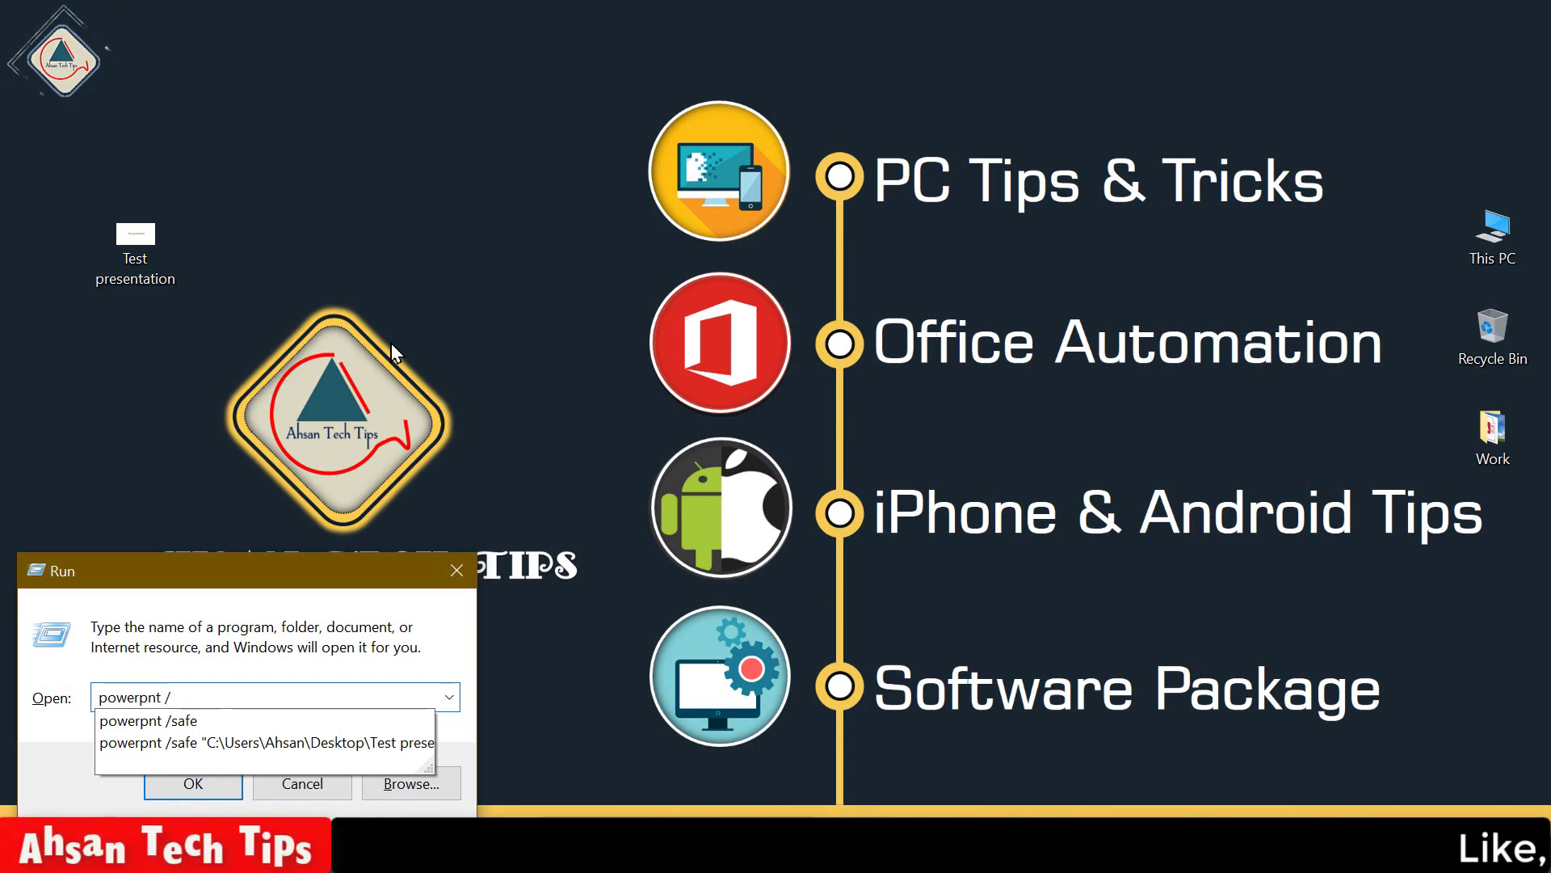
type("safe")
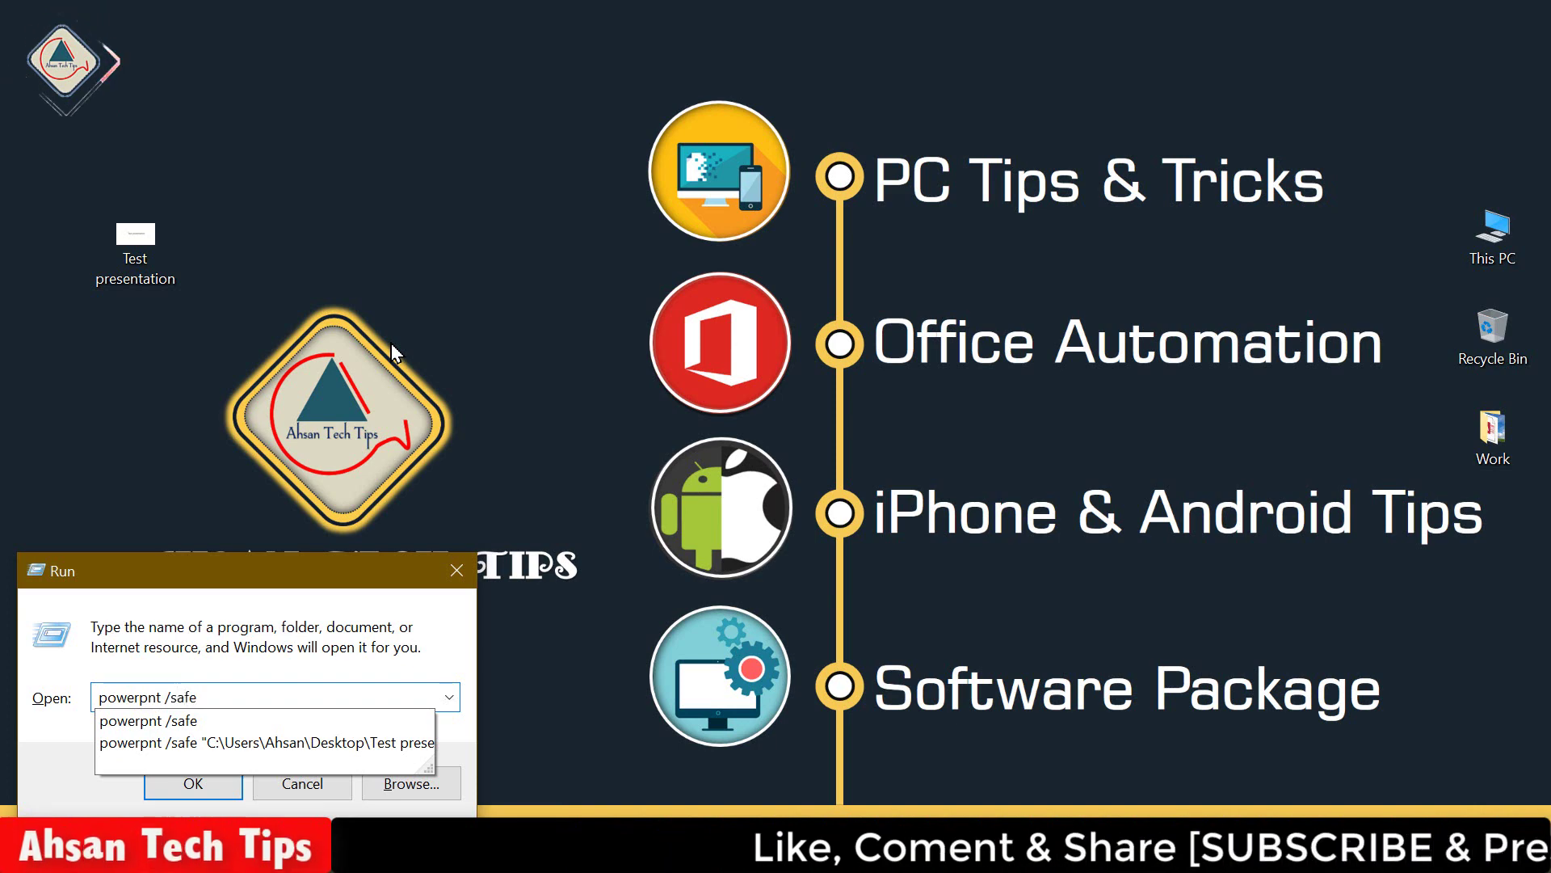
key("Return")
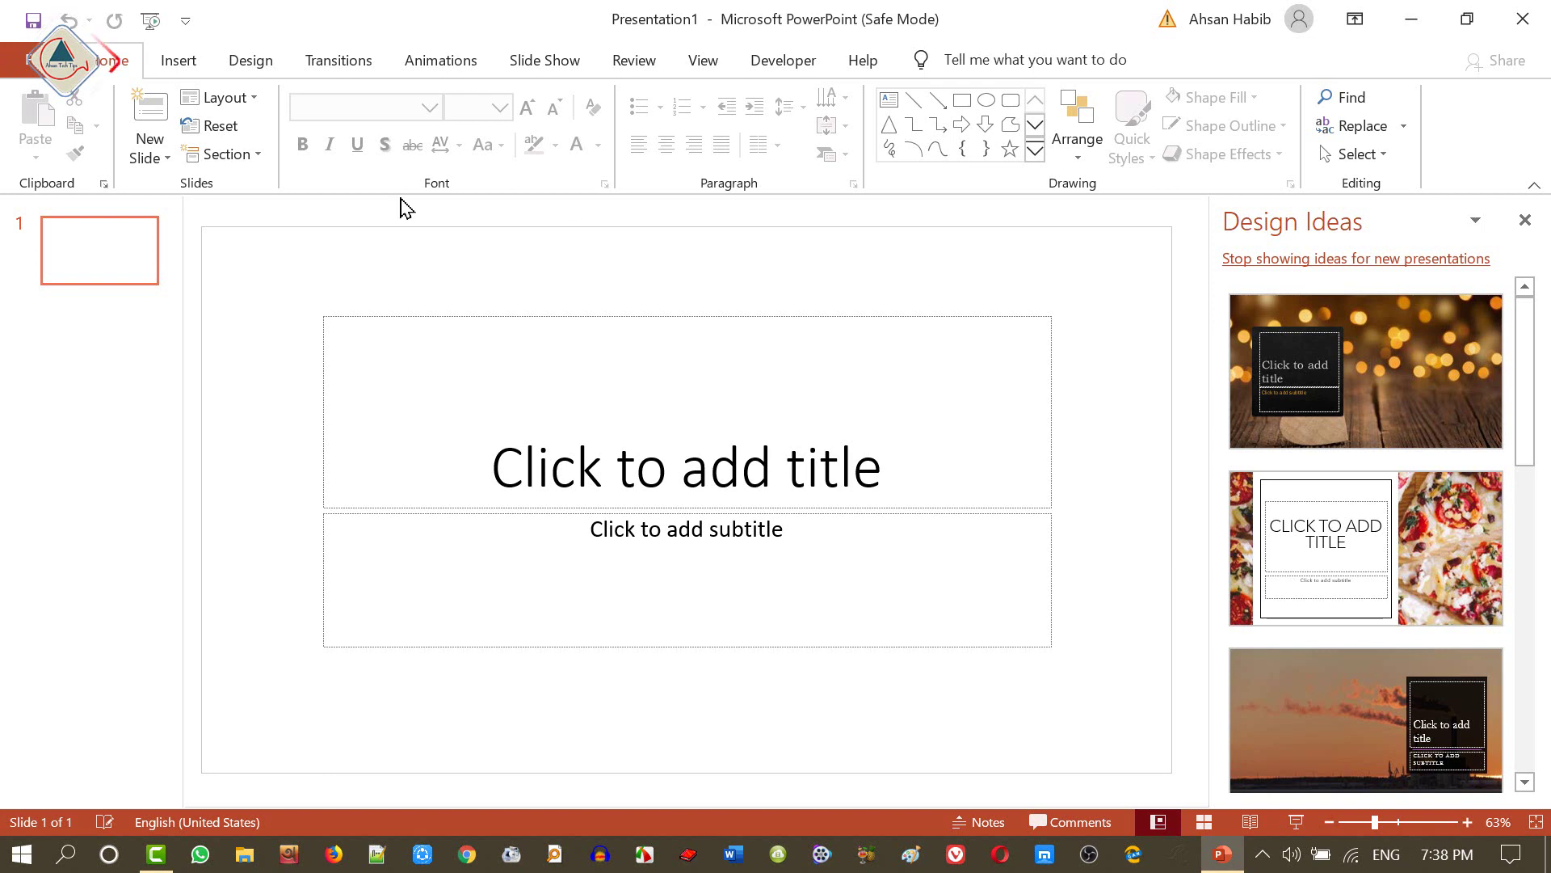
- Open Test presentation from the Desktop in Safe Mode, then check File > Save As
left_click(35, 71)
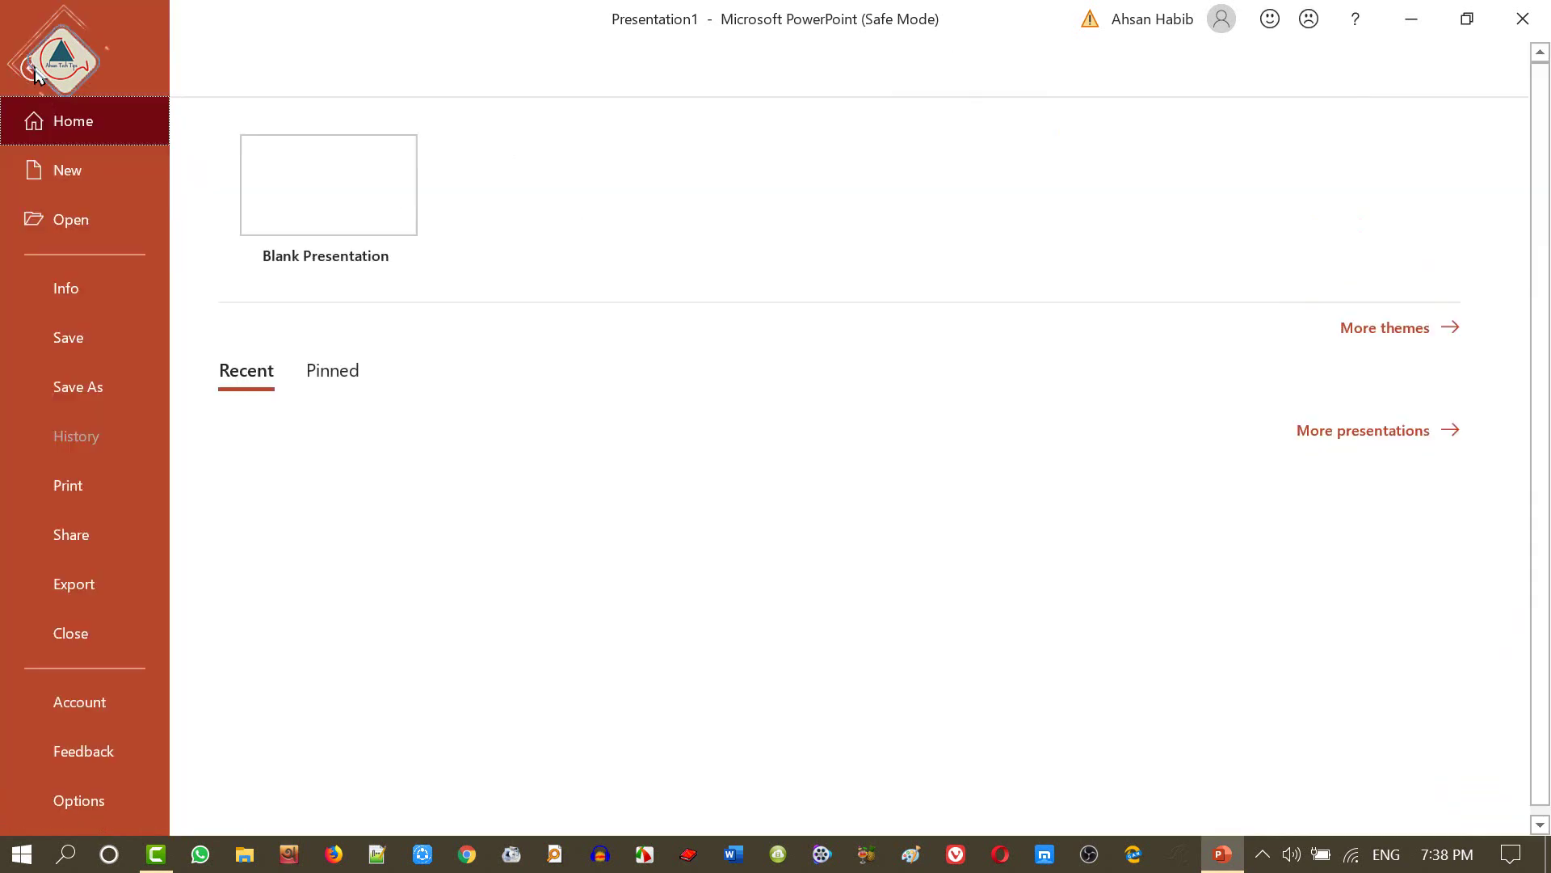
left_click(77, 215)
left_click(323, 328)
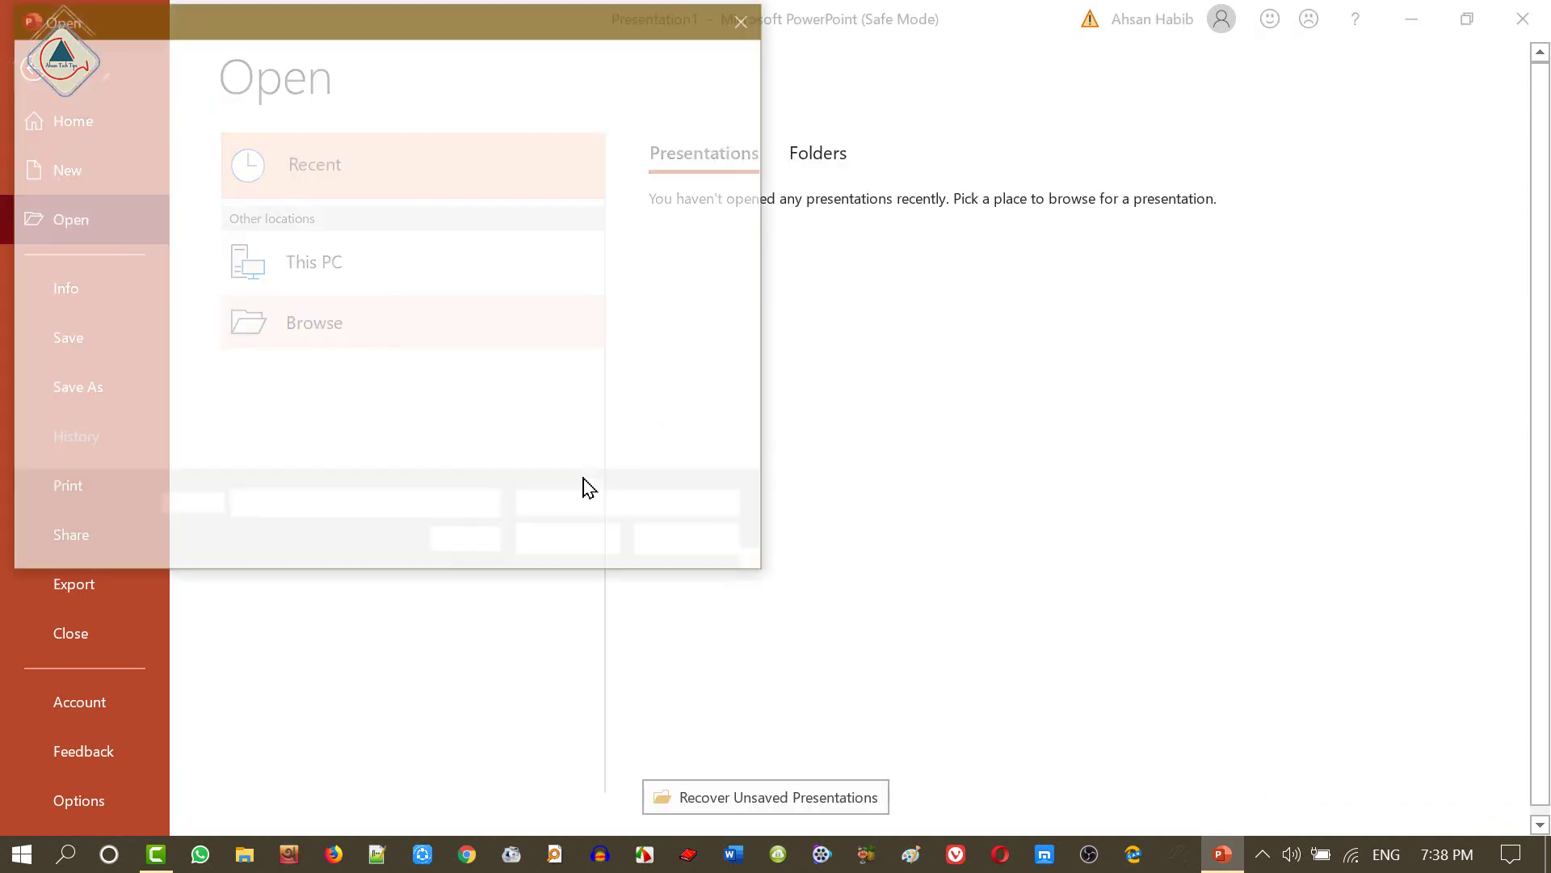
scroll(186, 299, "up", 10)
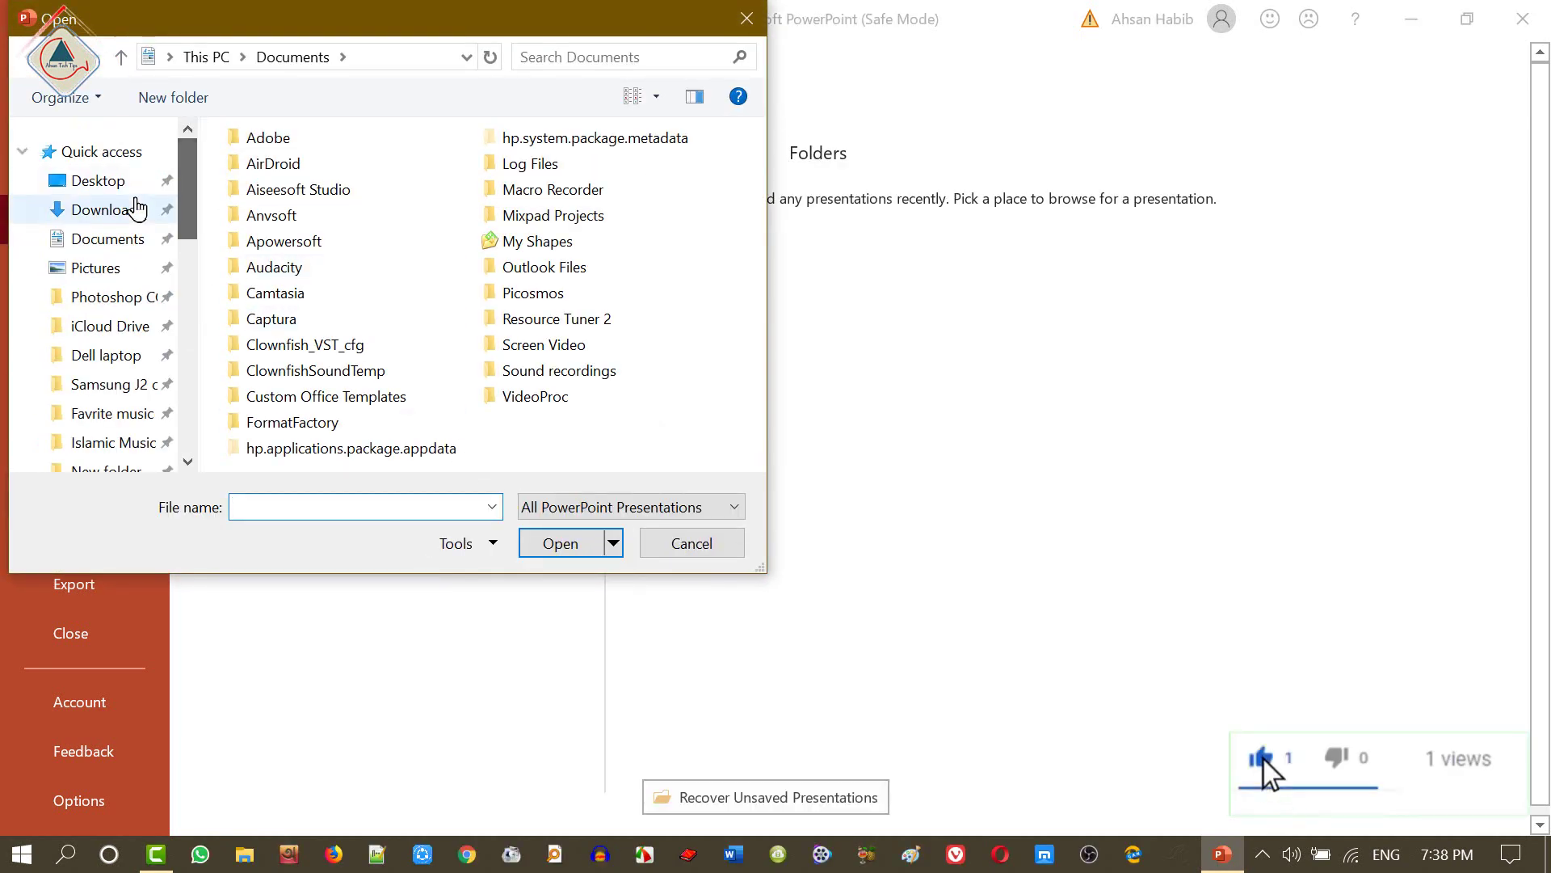
left_click(121, 180)
left_click(449, 239)
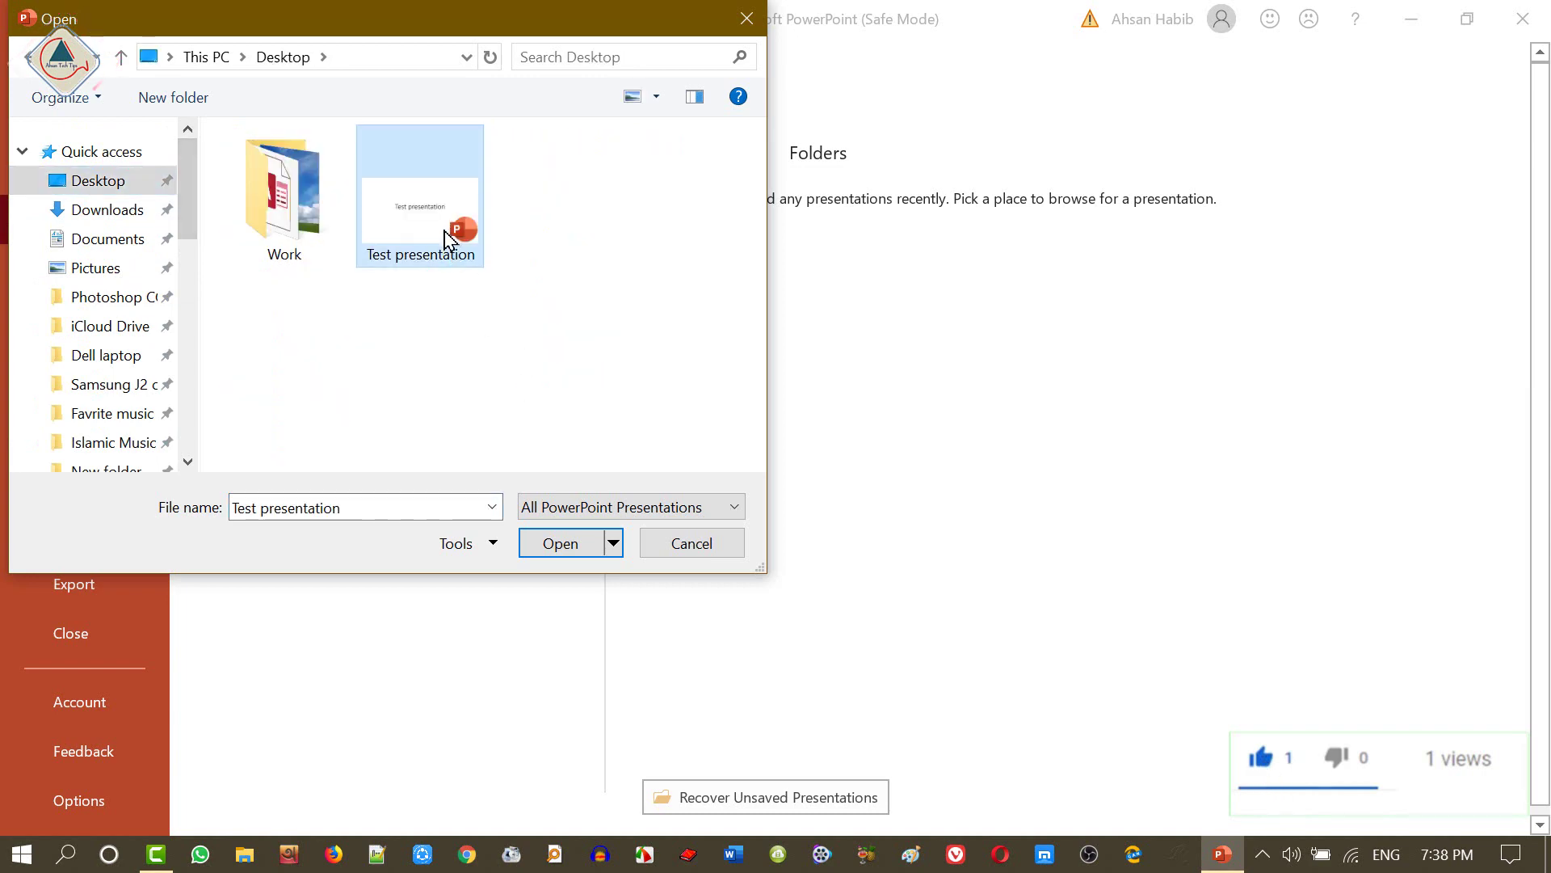
left_click(558, 543)
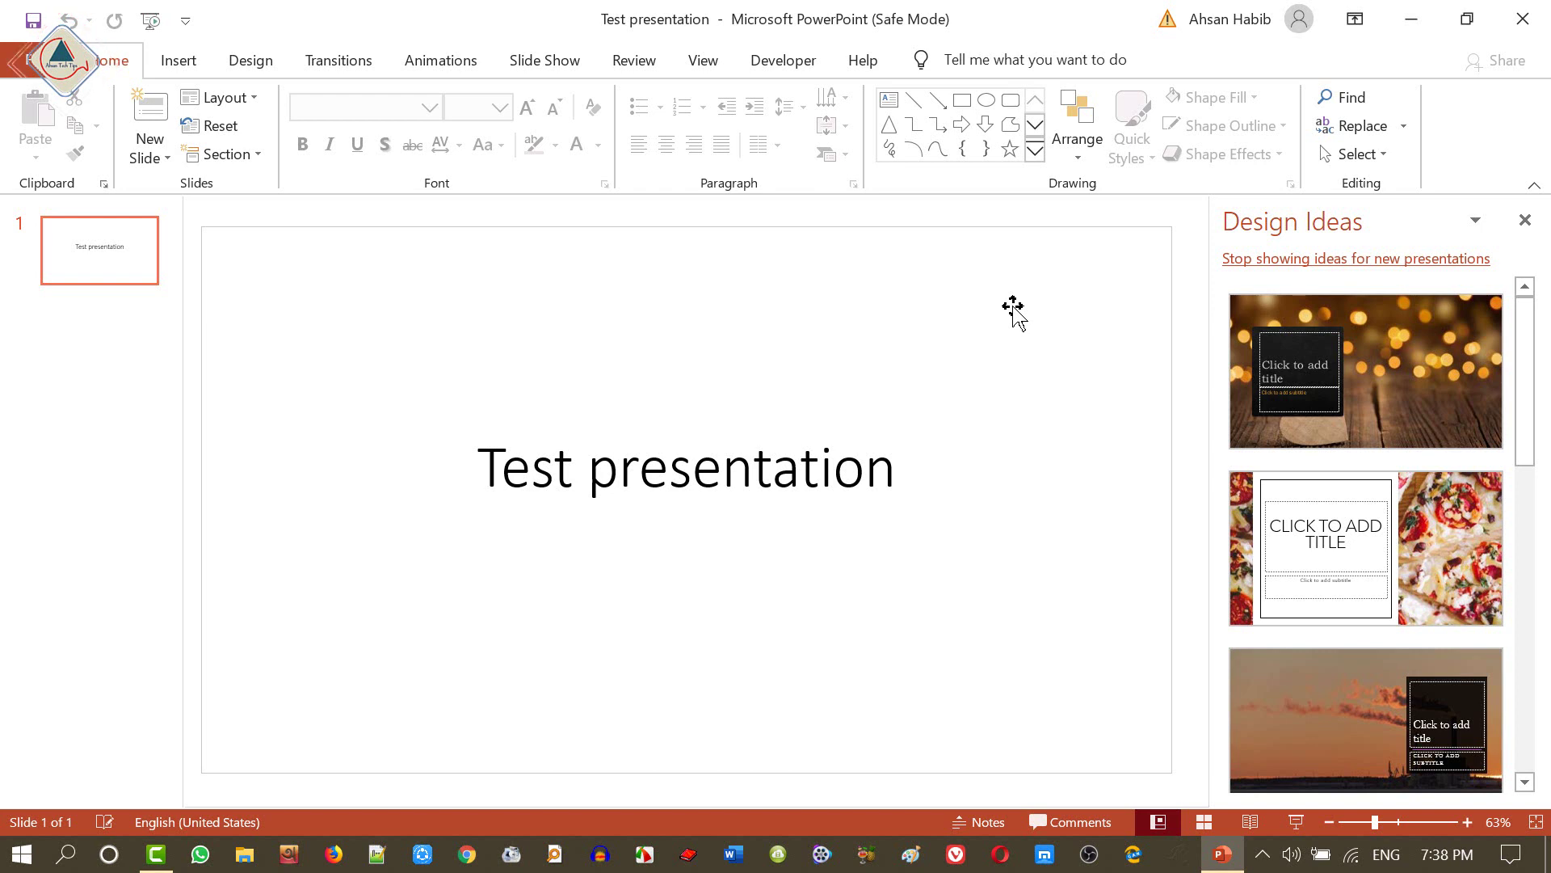
left_click(32, 60)
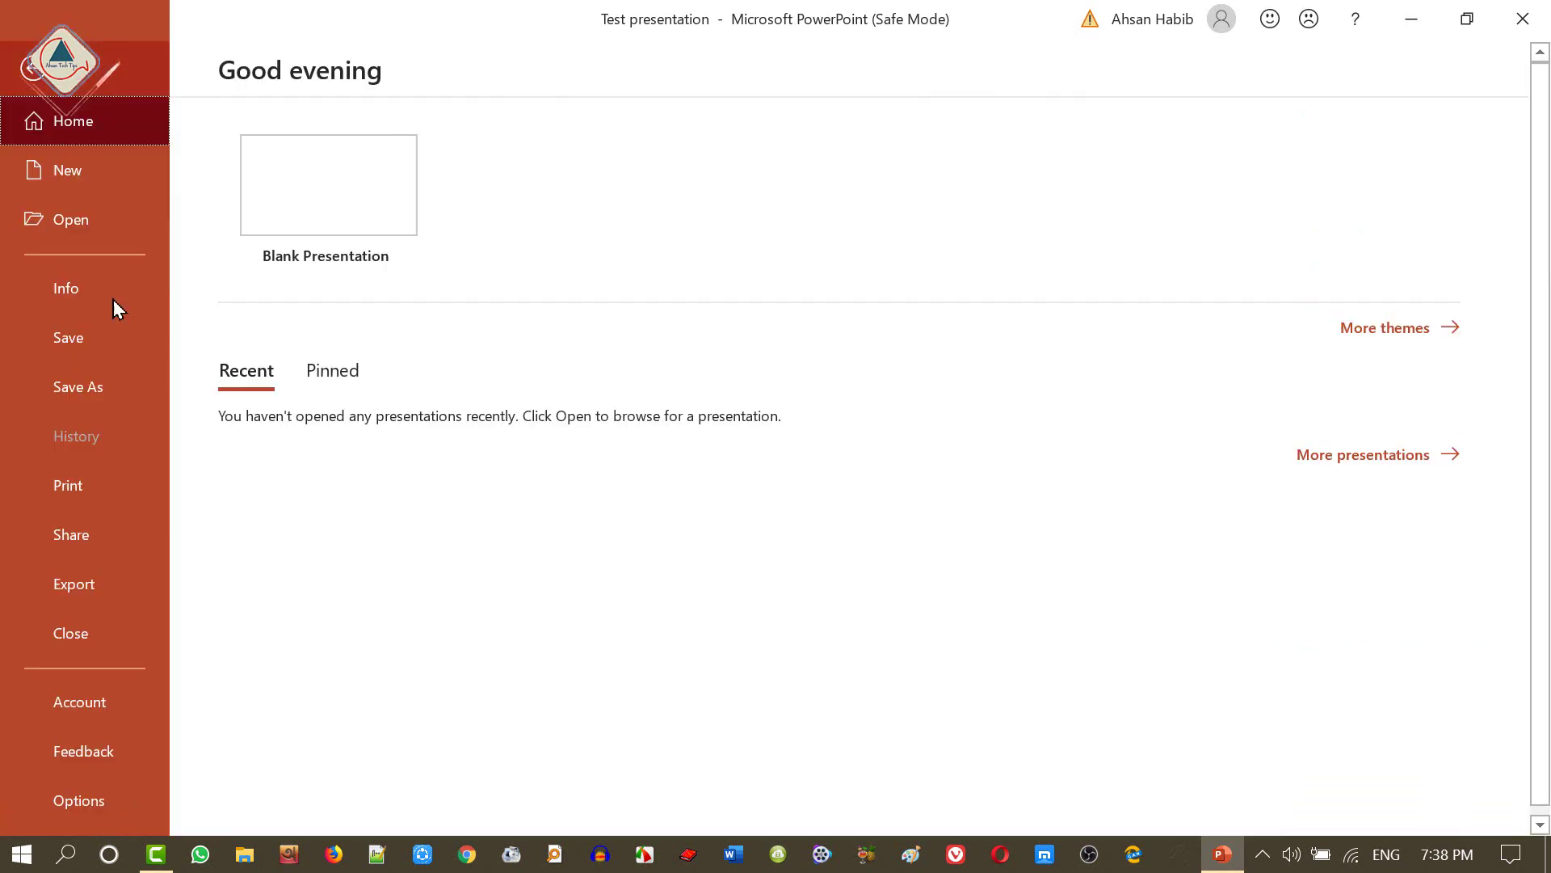
left_click(97, 391)
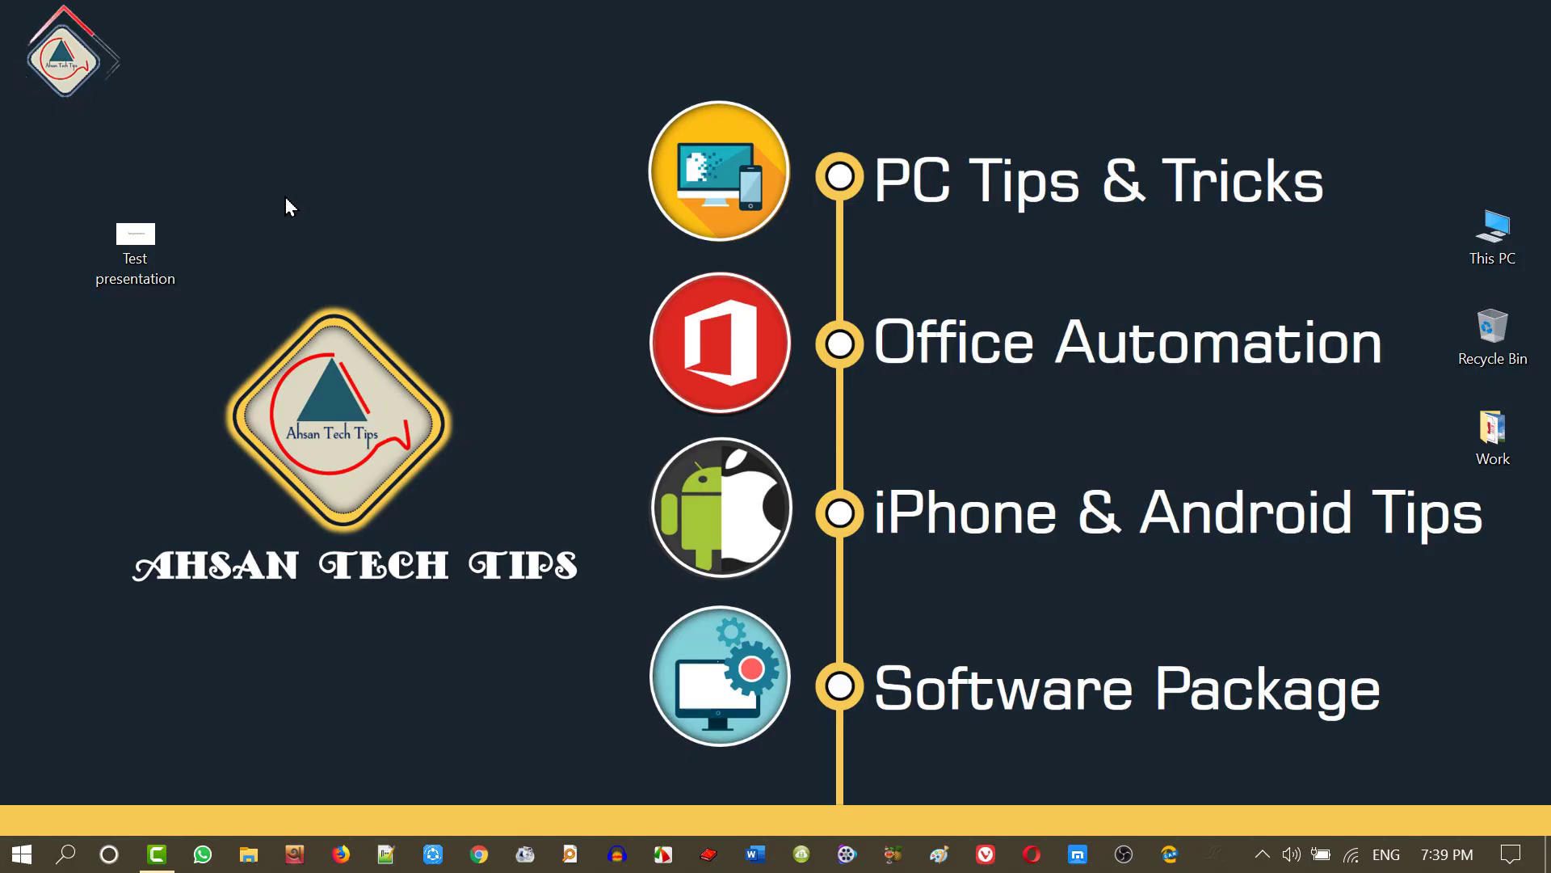
- Create a desktop folder keeping the default name 'New folder'
right_click(286, 199)
mouse_move(529, 401)
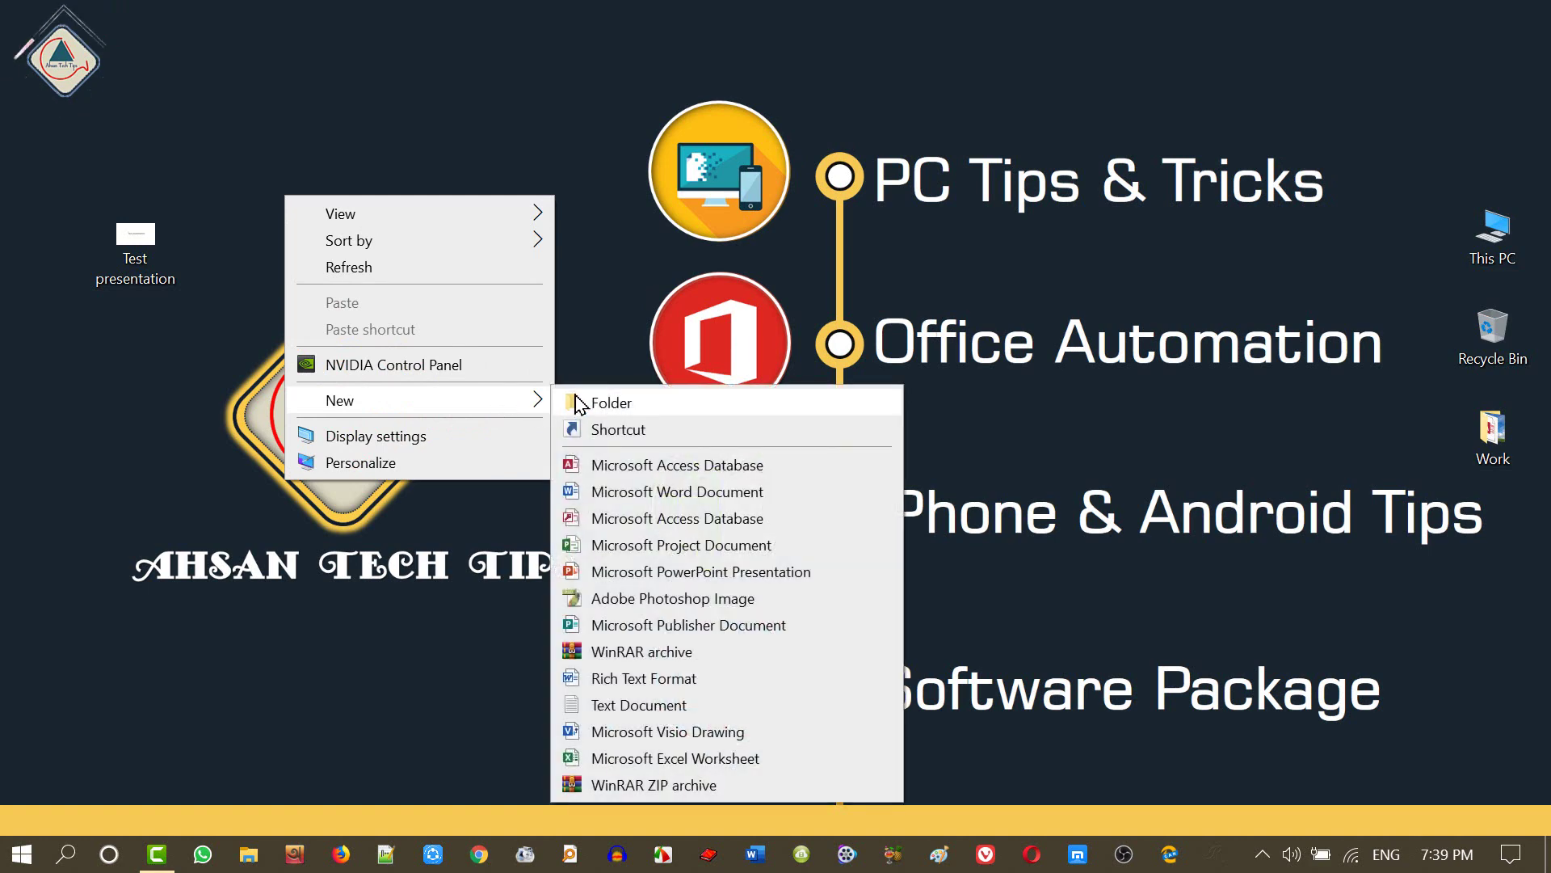
left_click(602, 402)
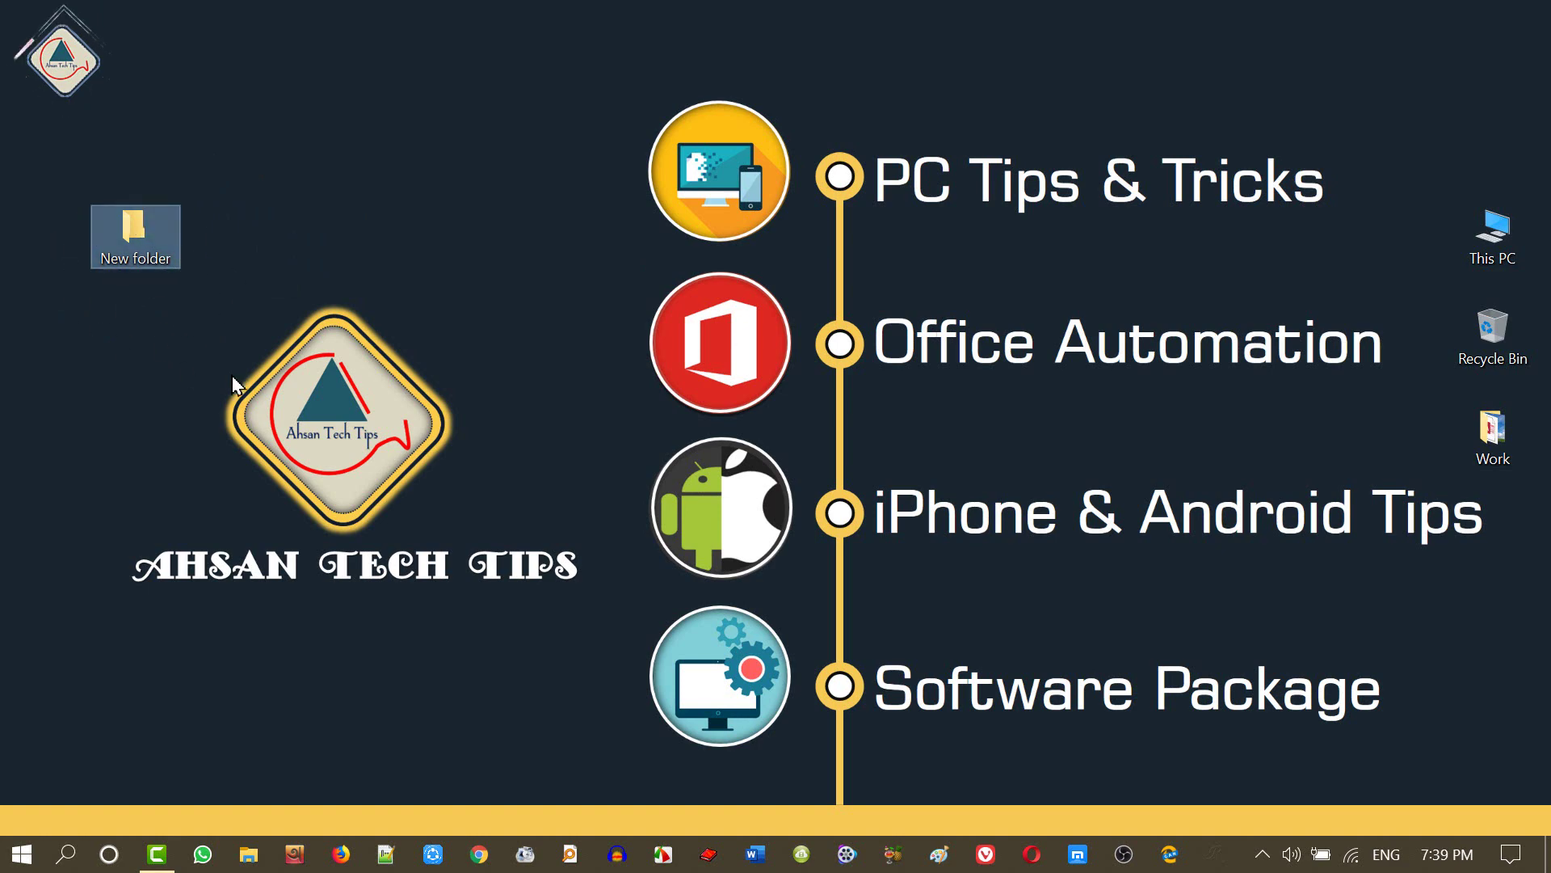
left_click(351, 386)
- Relaunch PowerPoint from the Windows search
left_click(71, 858)
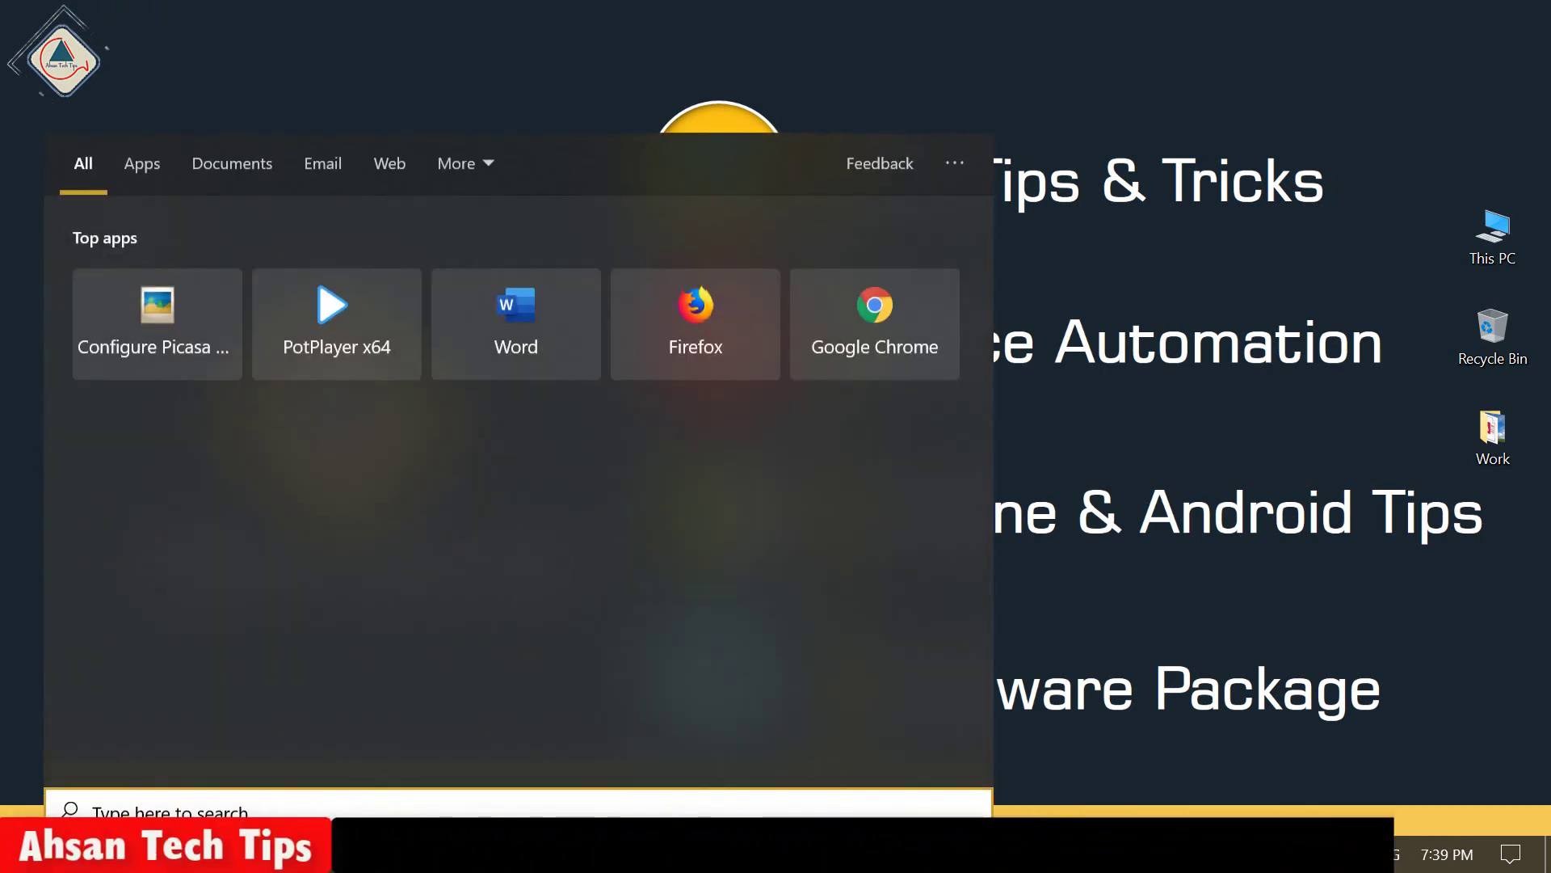
type("p")
key("Return")
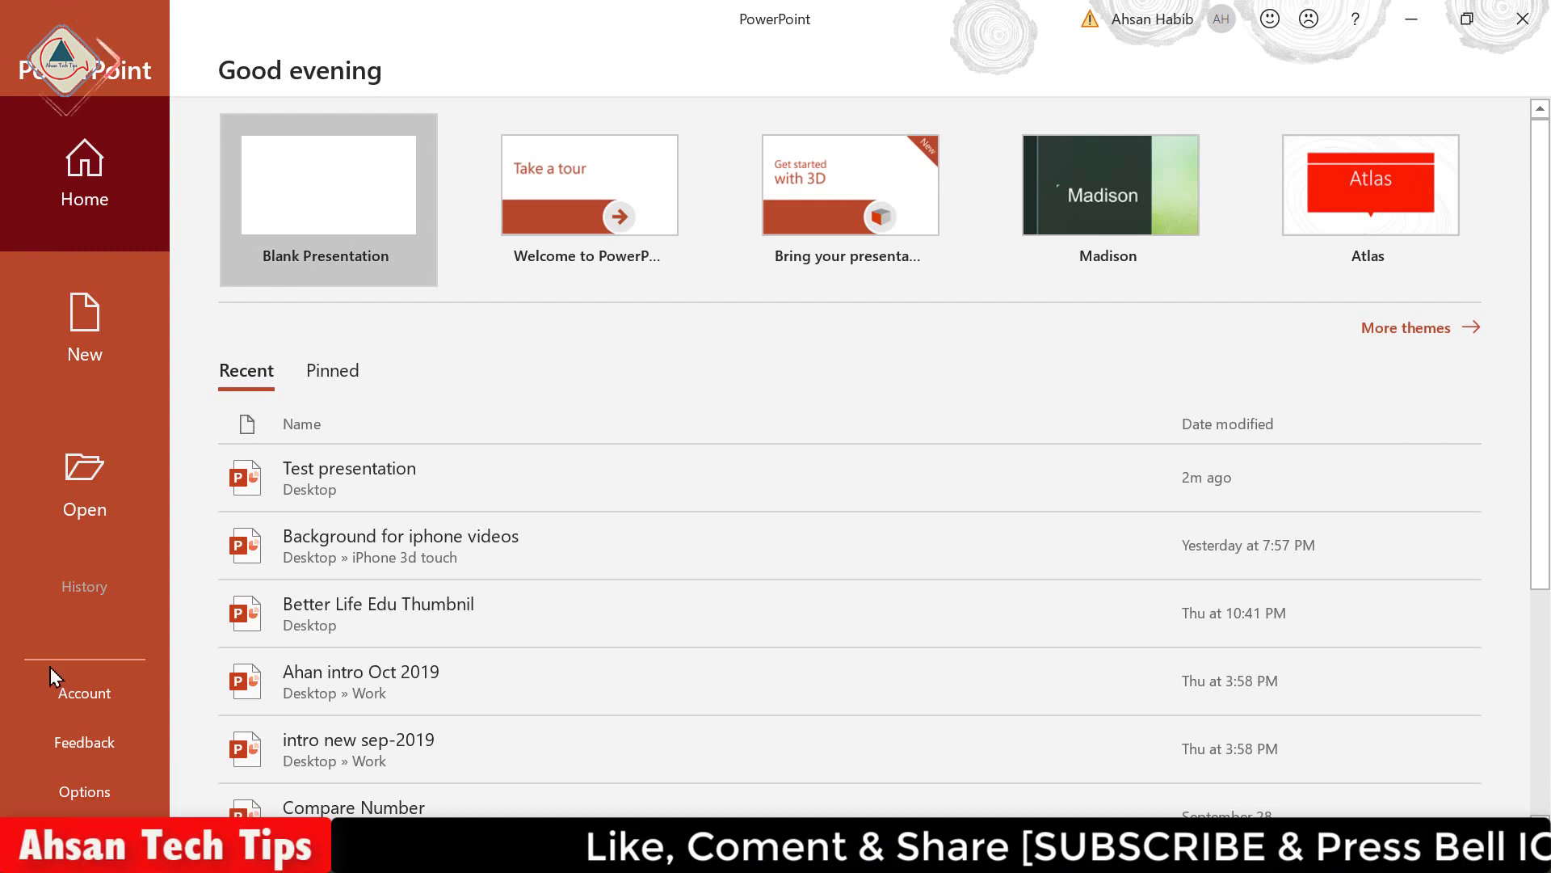
- Start a blank presentation and go to Options > Trust Center Settings > Trusted Locations
left_click(338, 178)
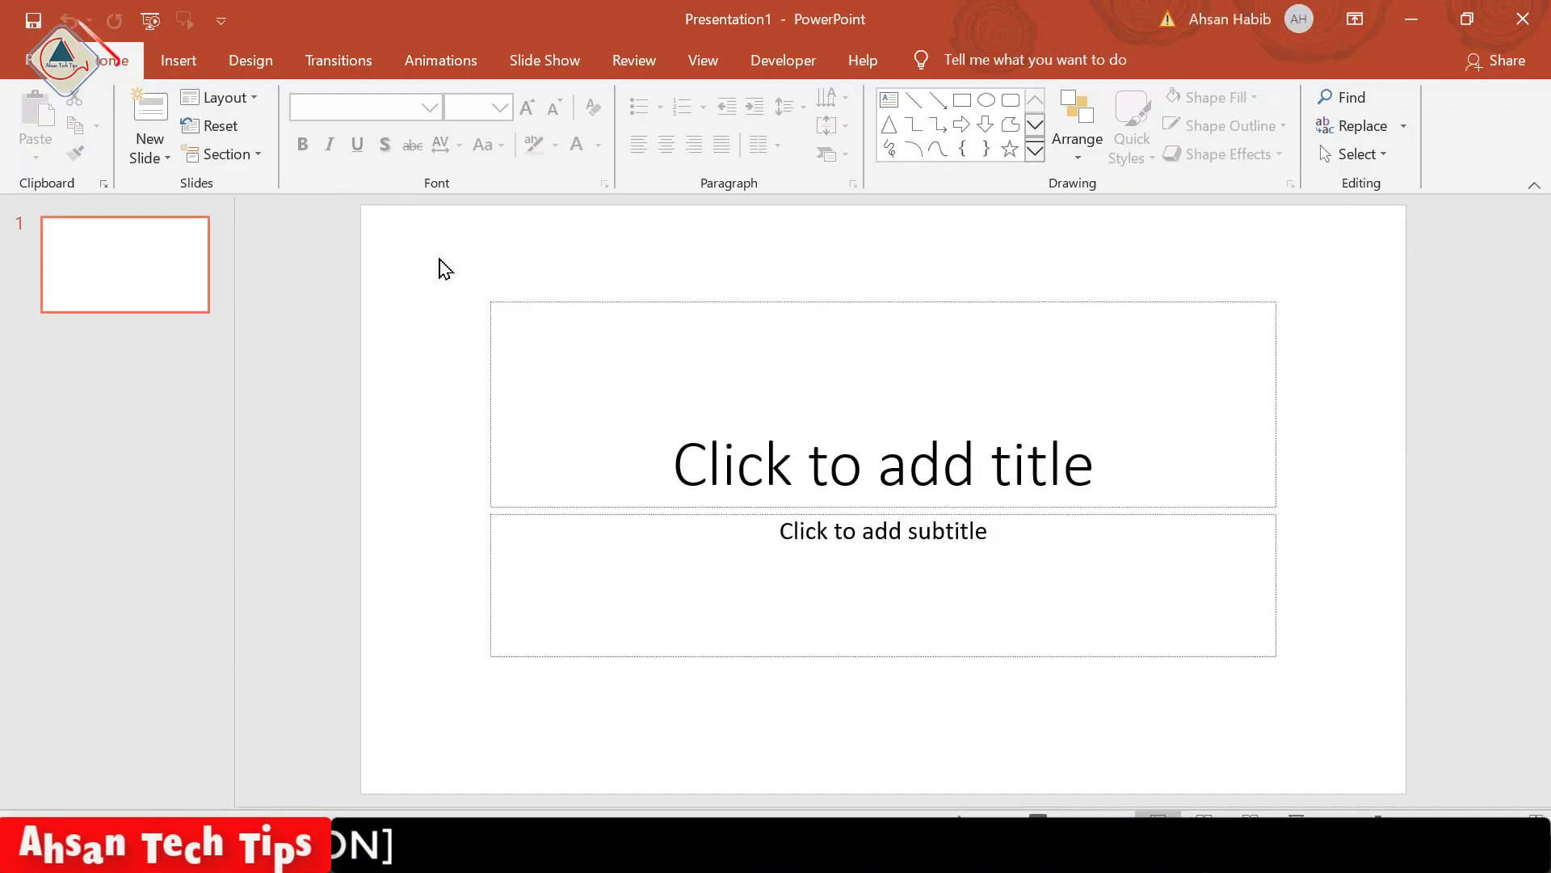
left_click(36, 63)
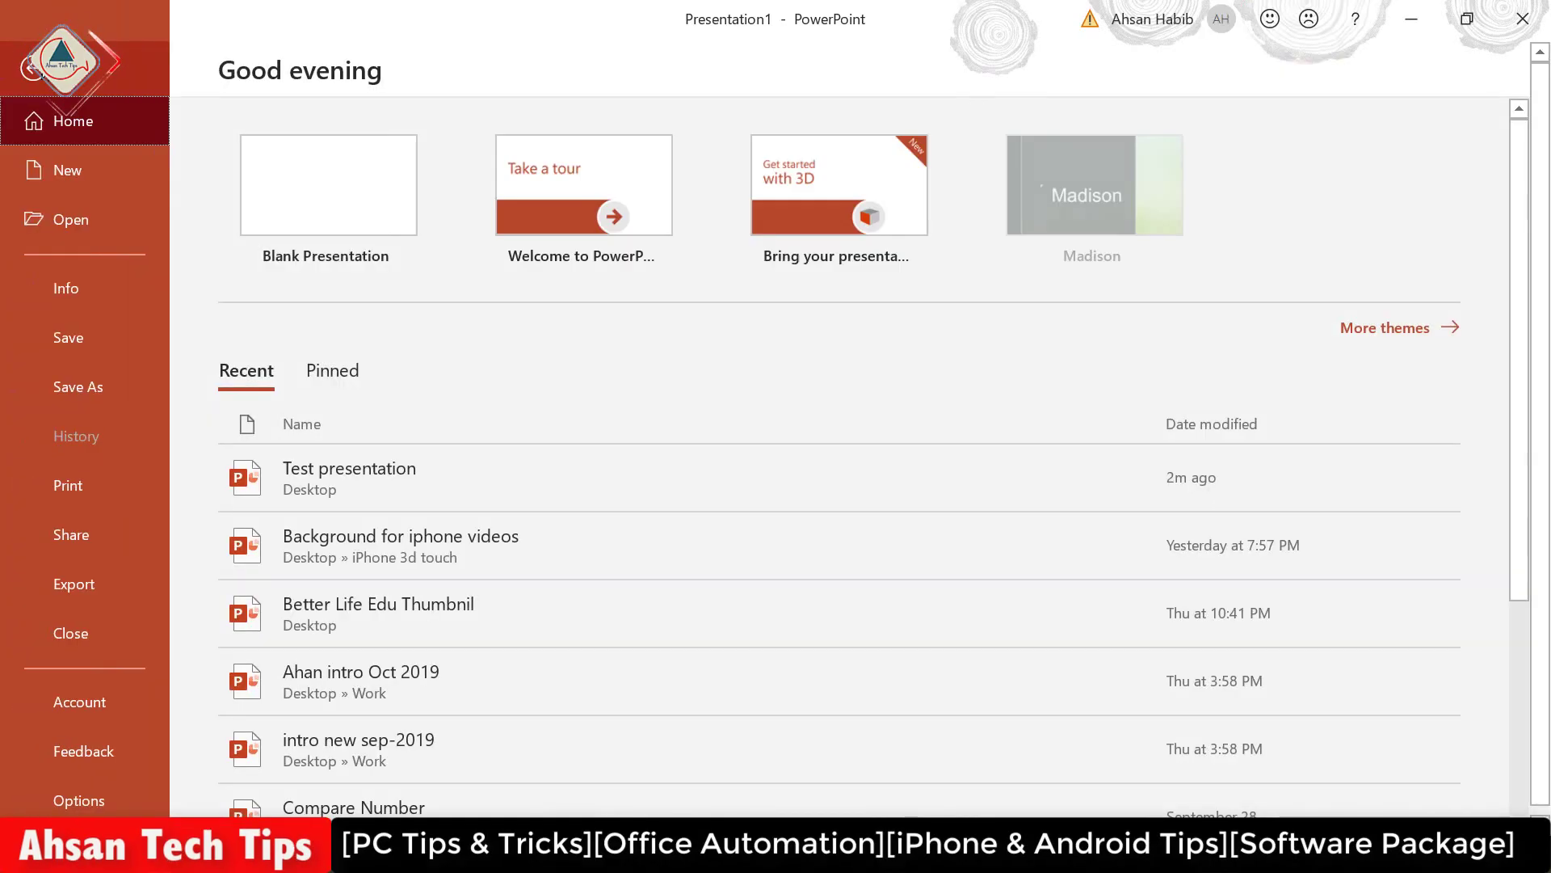
left_click(78, 797)
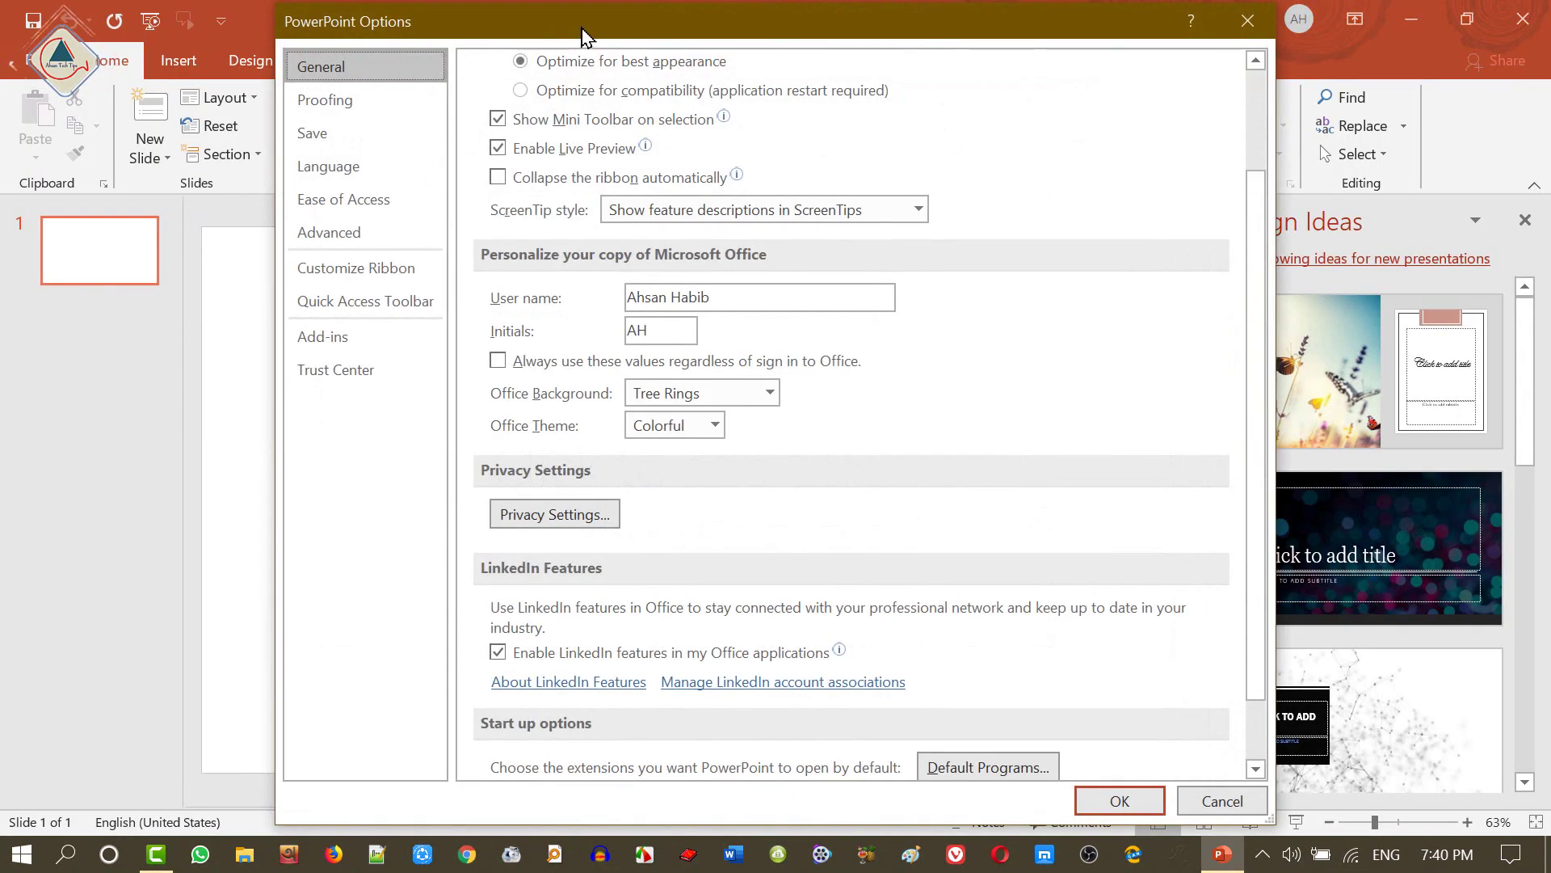
left_click(353, 379)
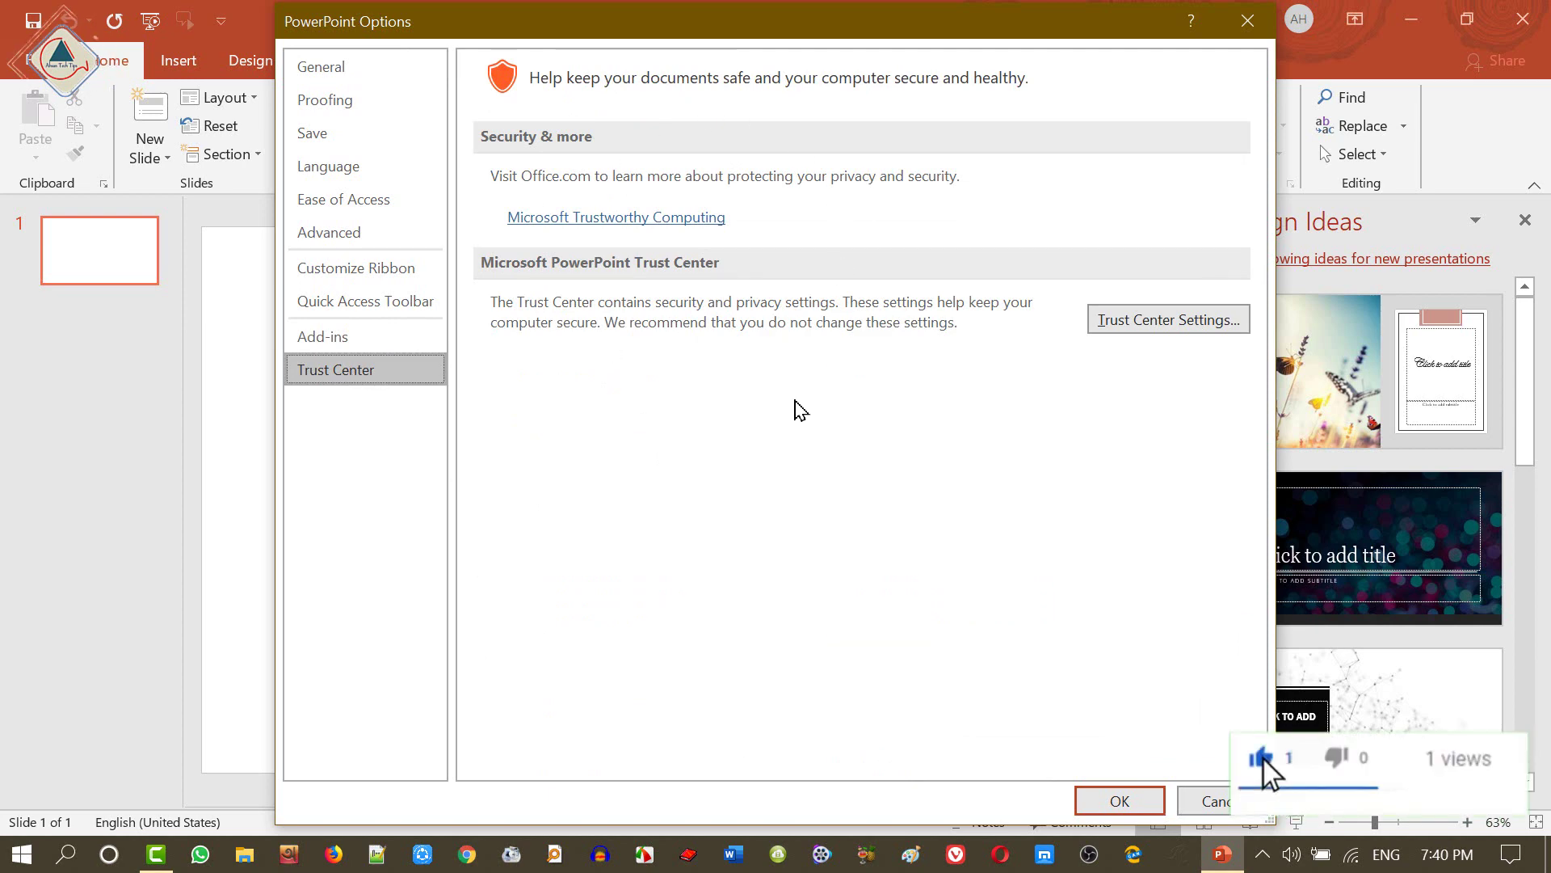
left_click(1202, 323)
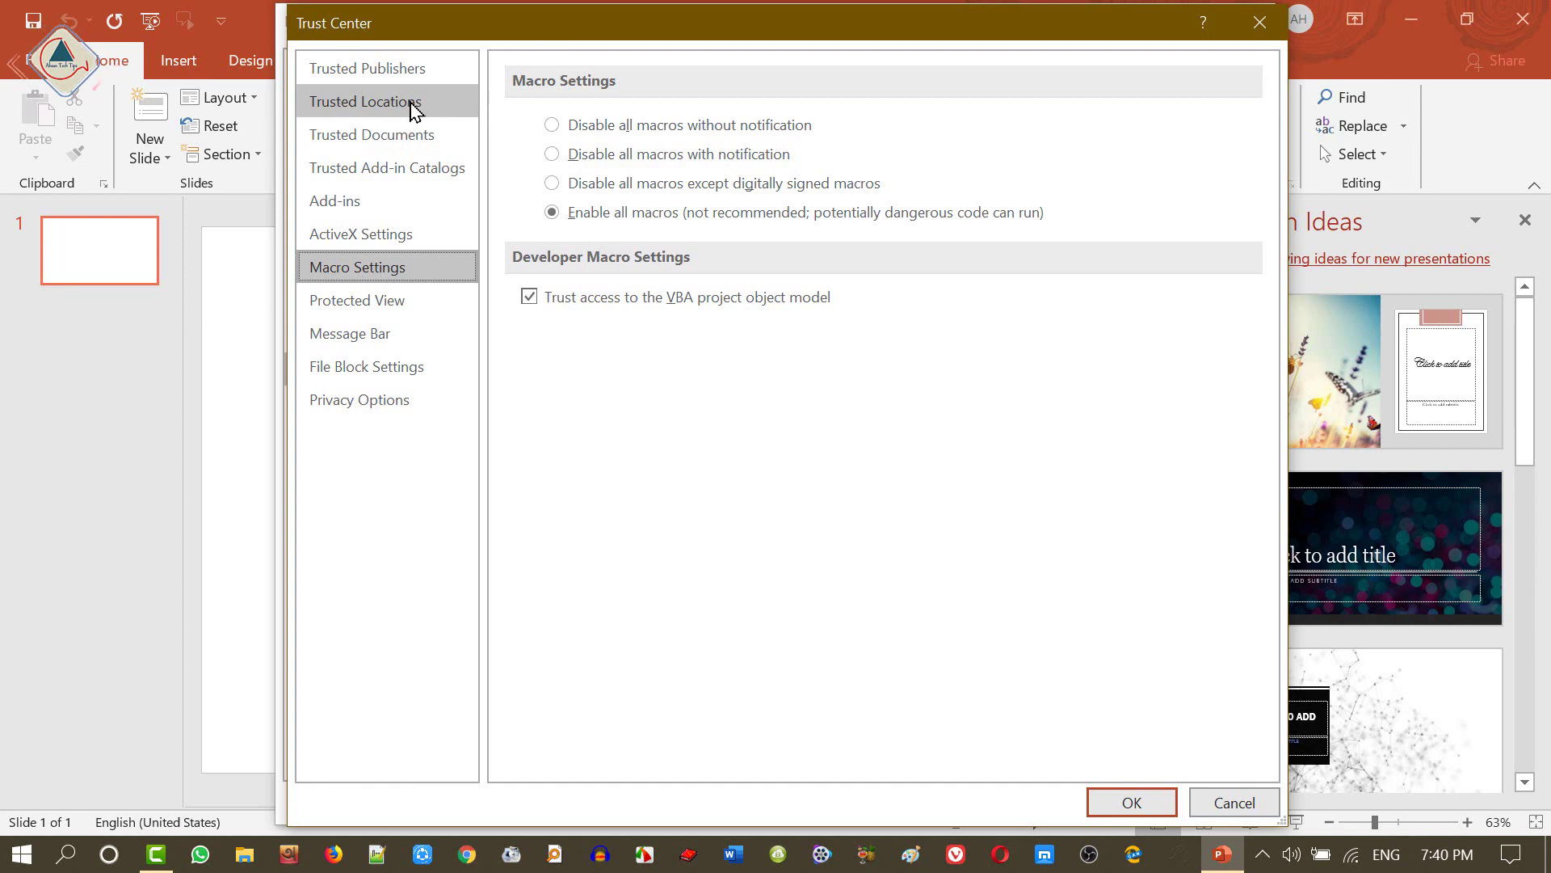
left_click(413, 111)
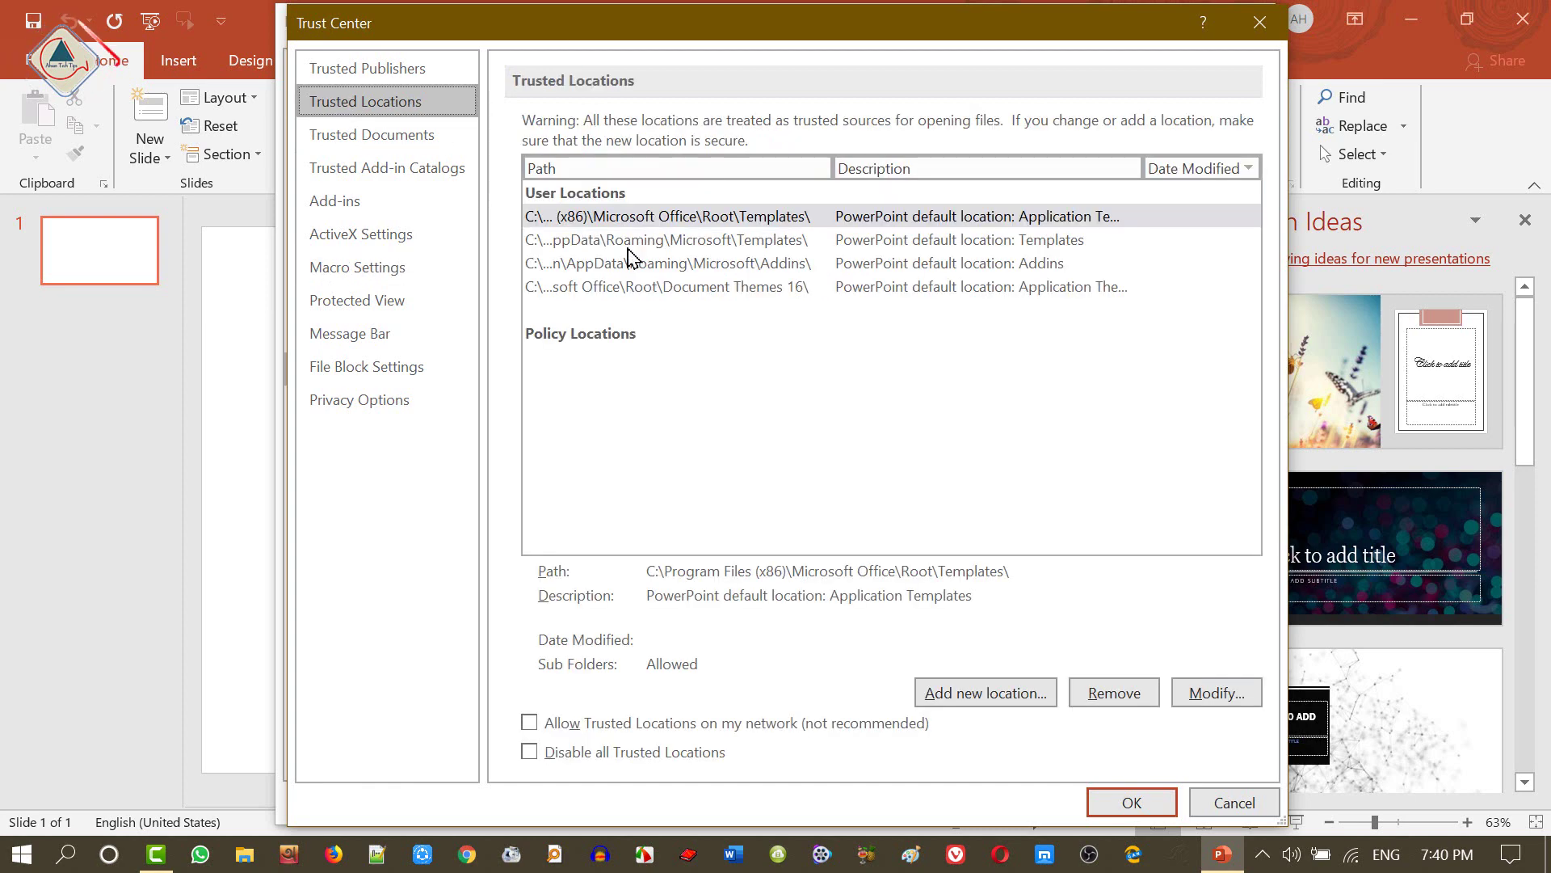
- Add Desktop\New folder as a trusted location and confirm the dialogs
left_click(1017, 703)
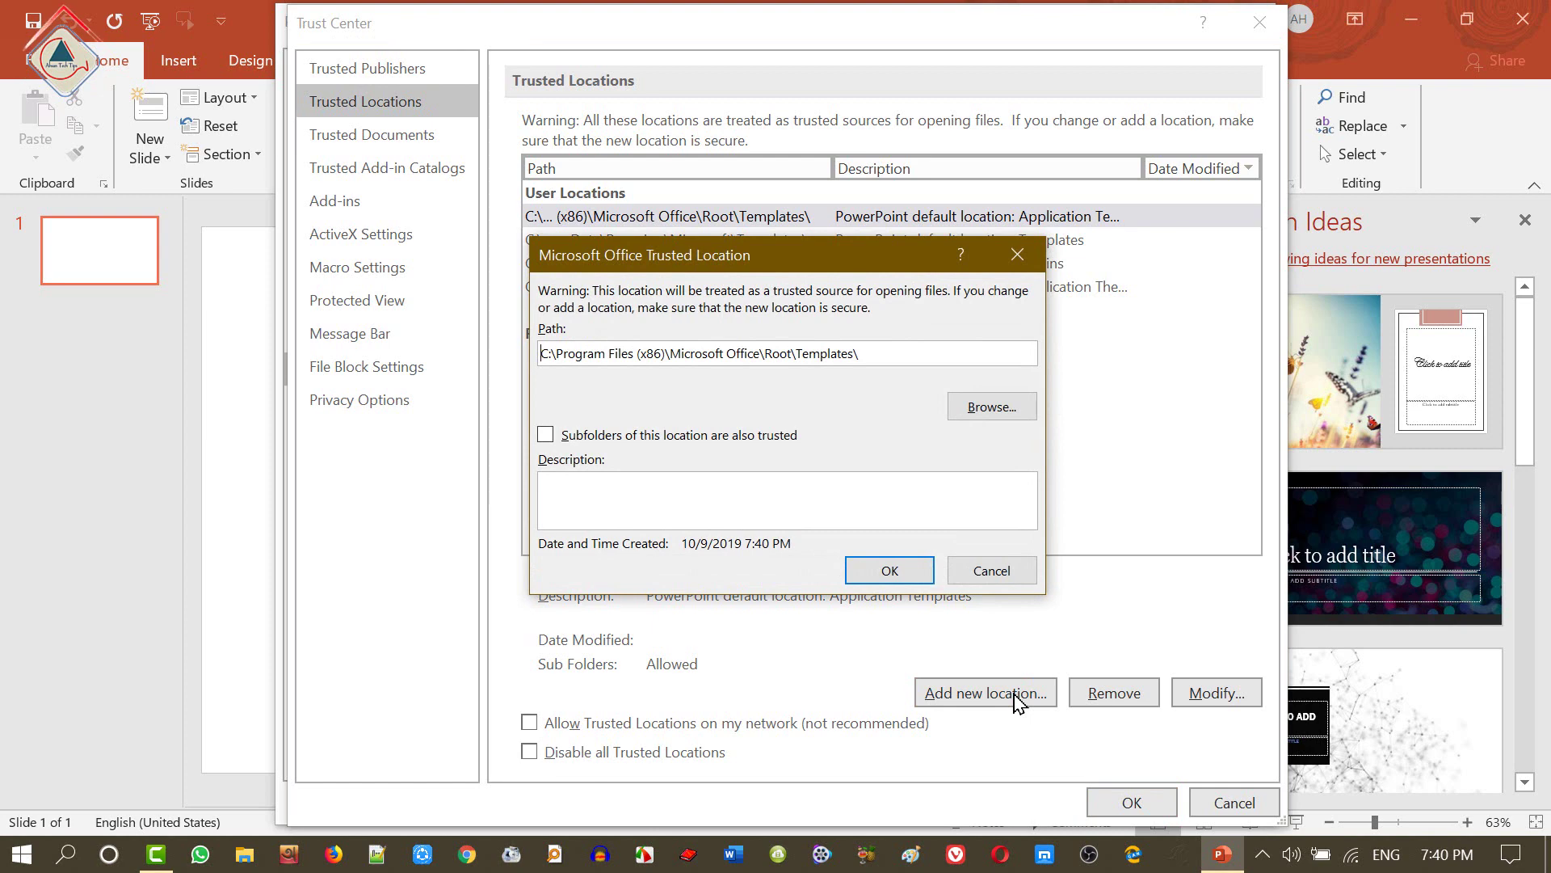
left_click(975, 408)
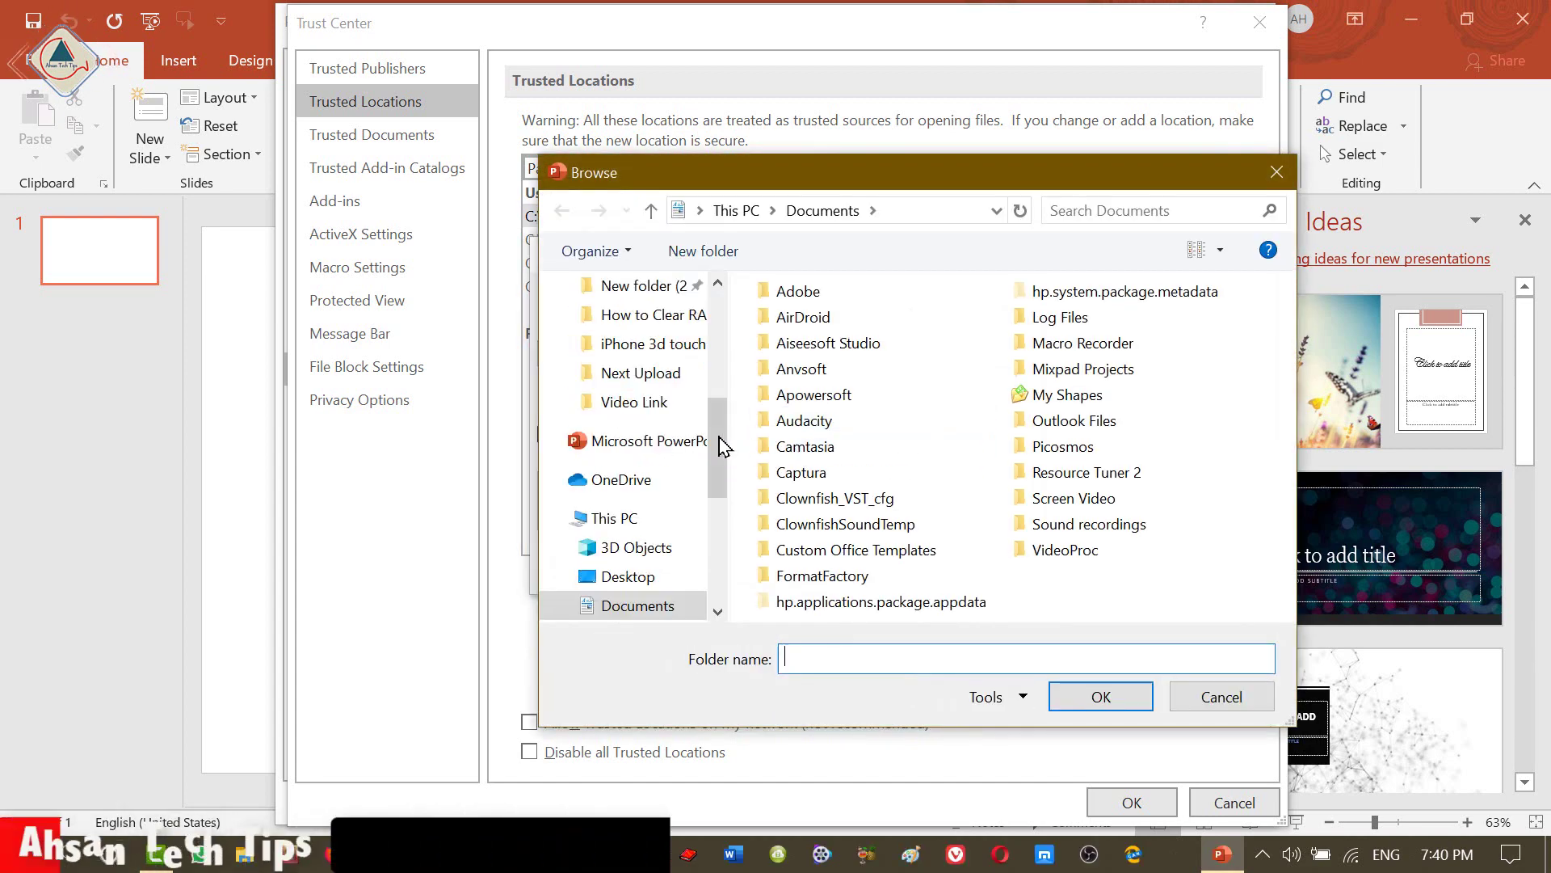
scroll(721, 372, "up", 2)
scroll(721, 372, "up", 3)
left_click(621, 334)
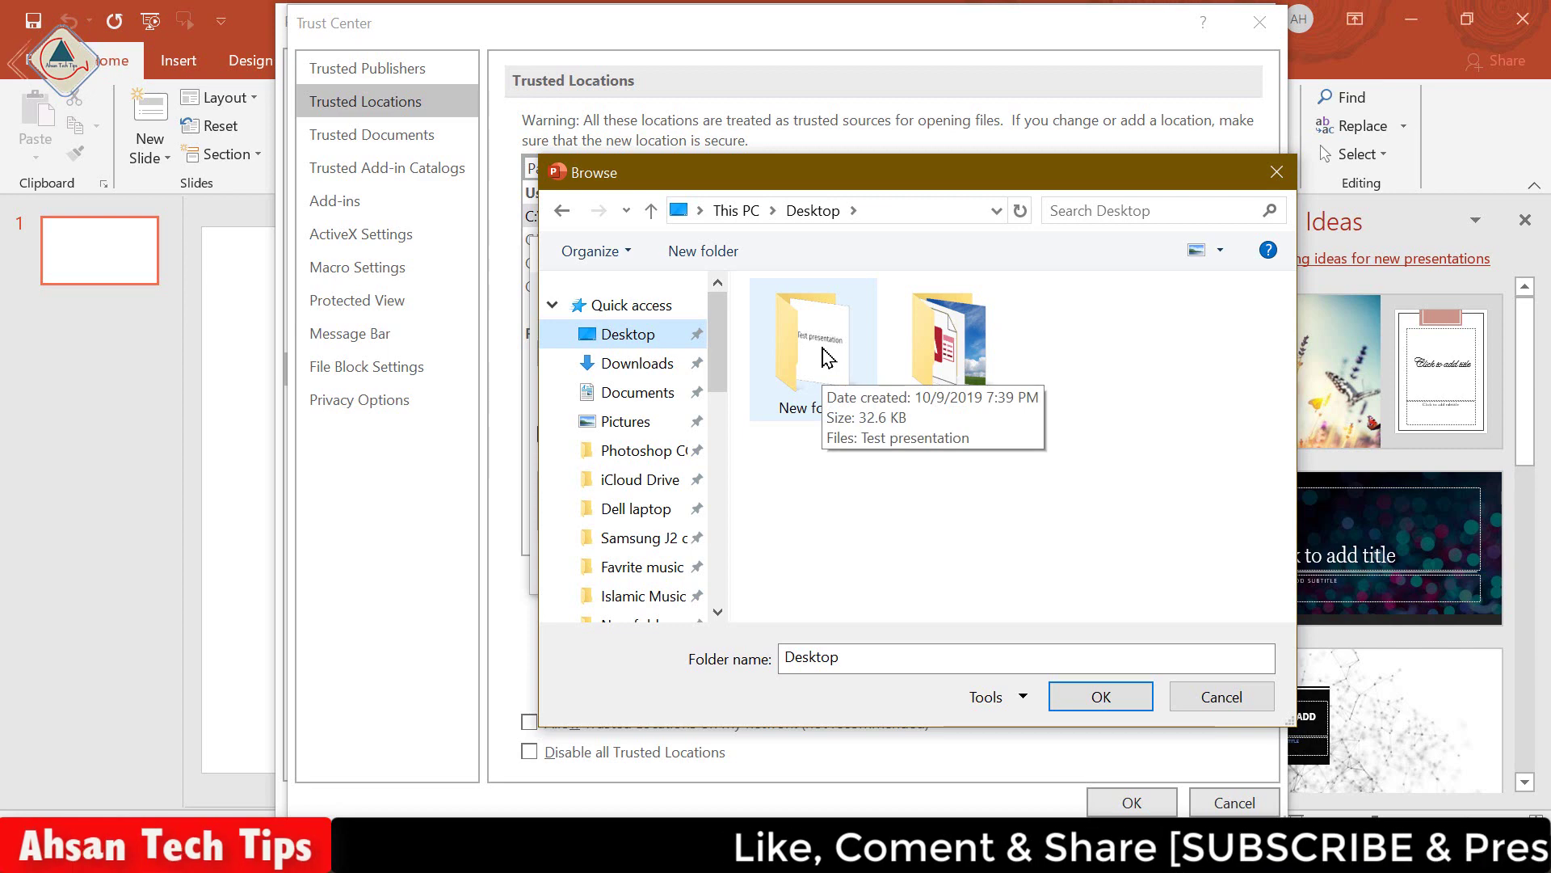
left_click(805, 353)
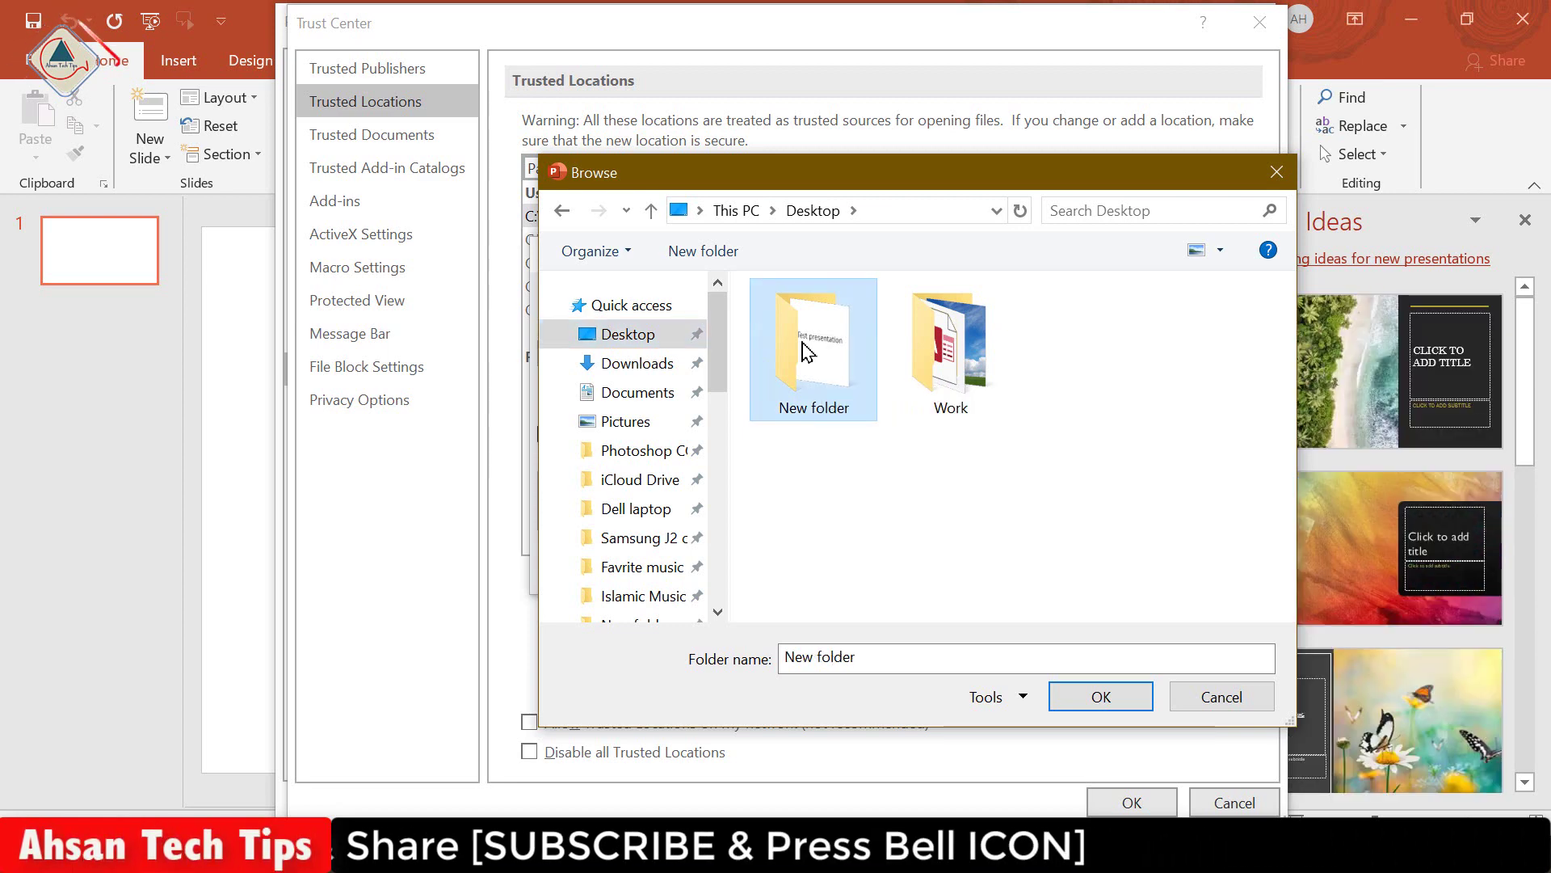
left_click(1102, 696)
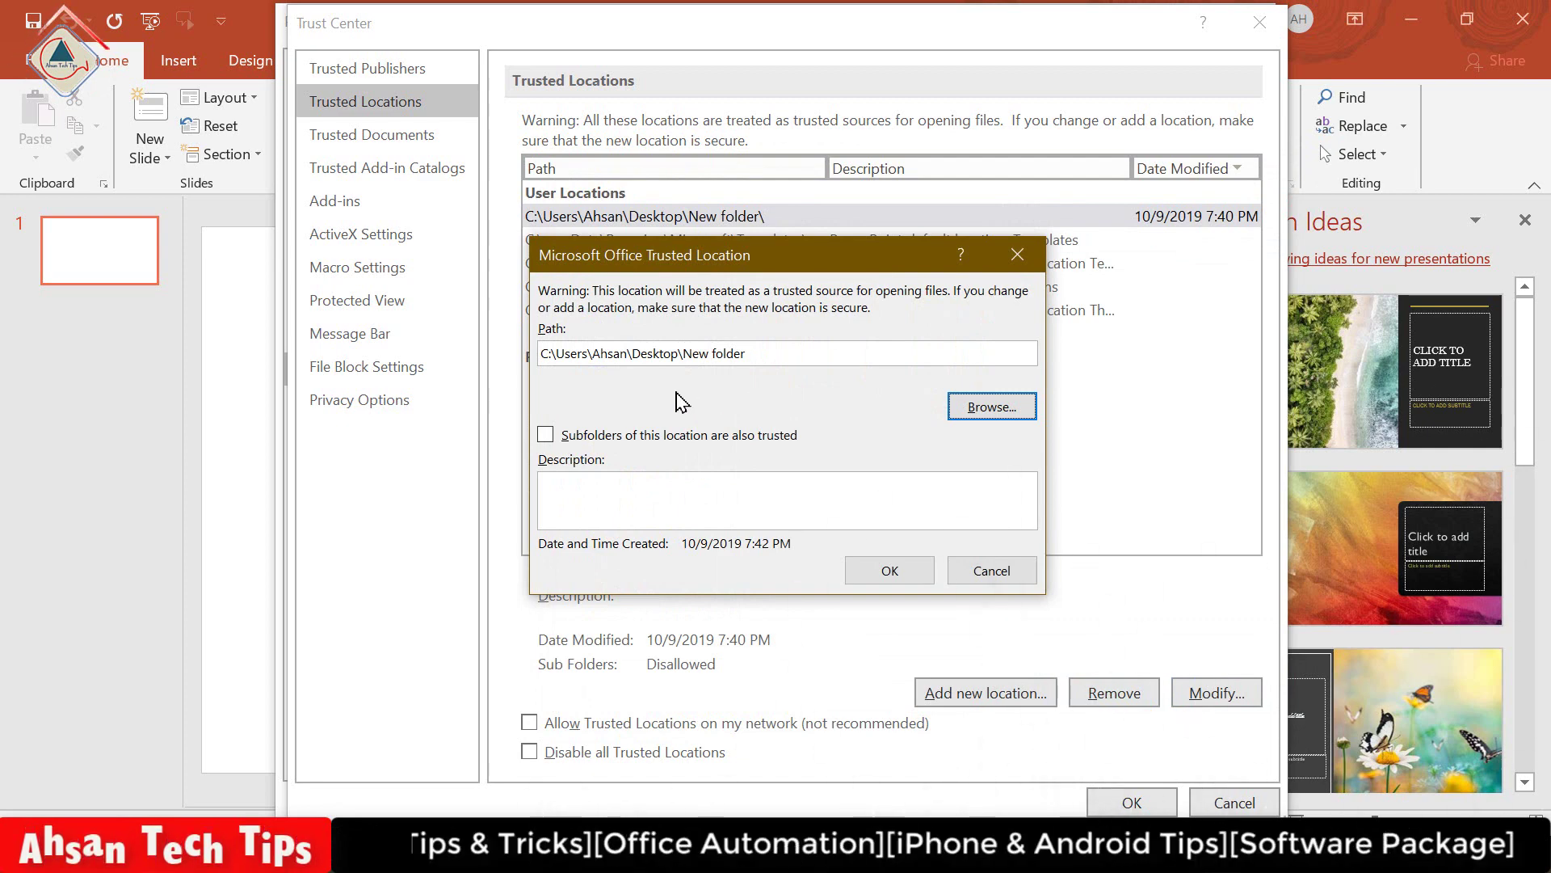
left_click(890, 571)
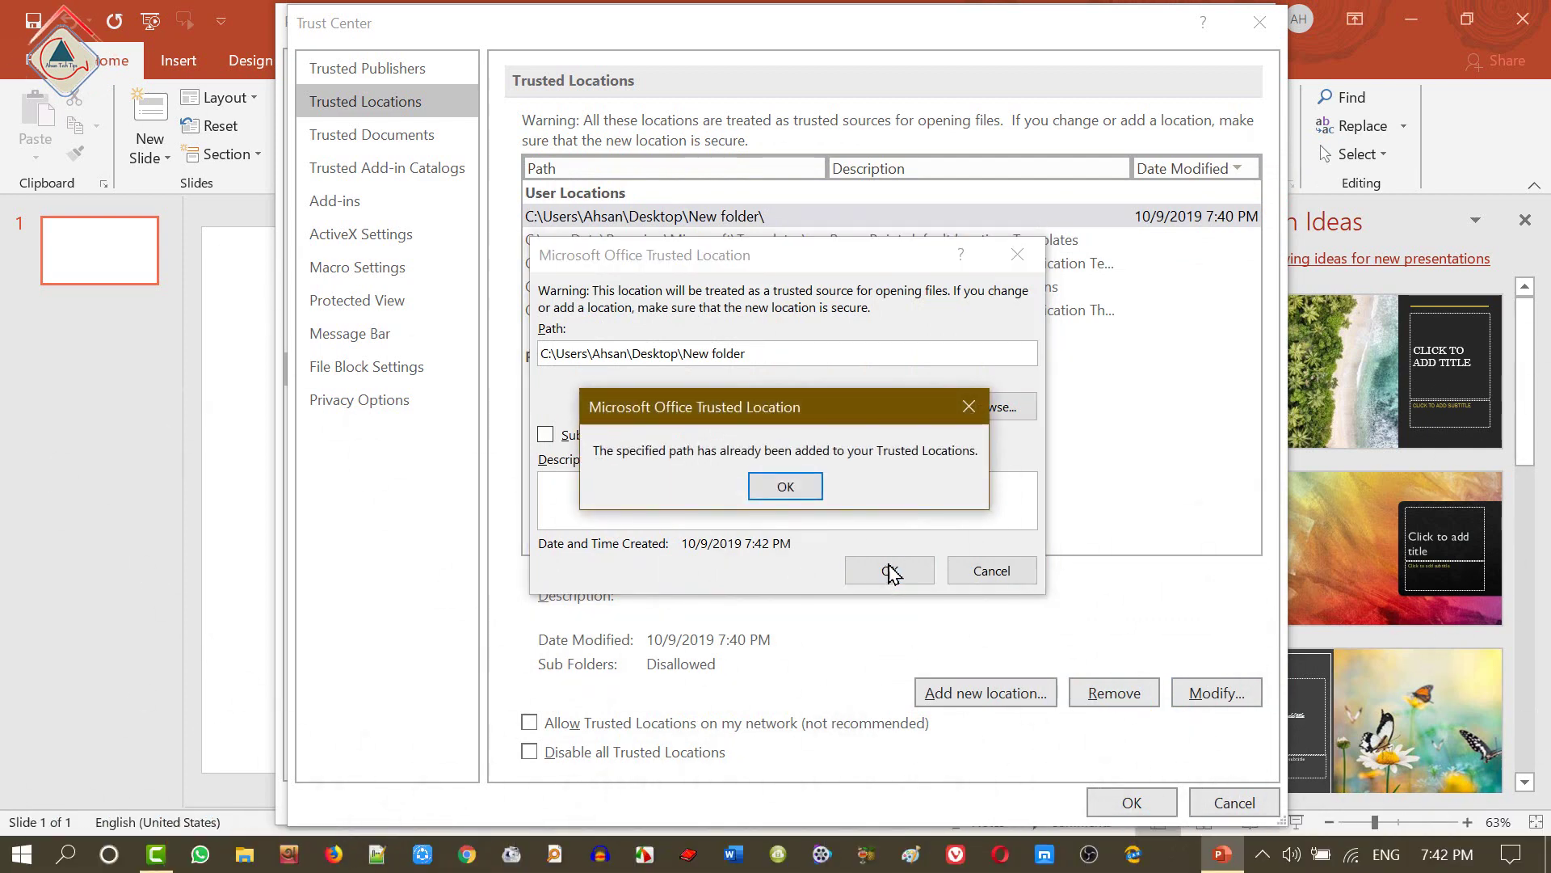
key("Return")
left_click(991, 570)
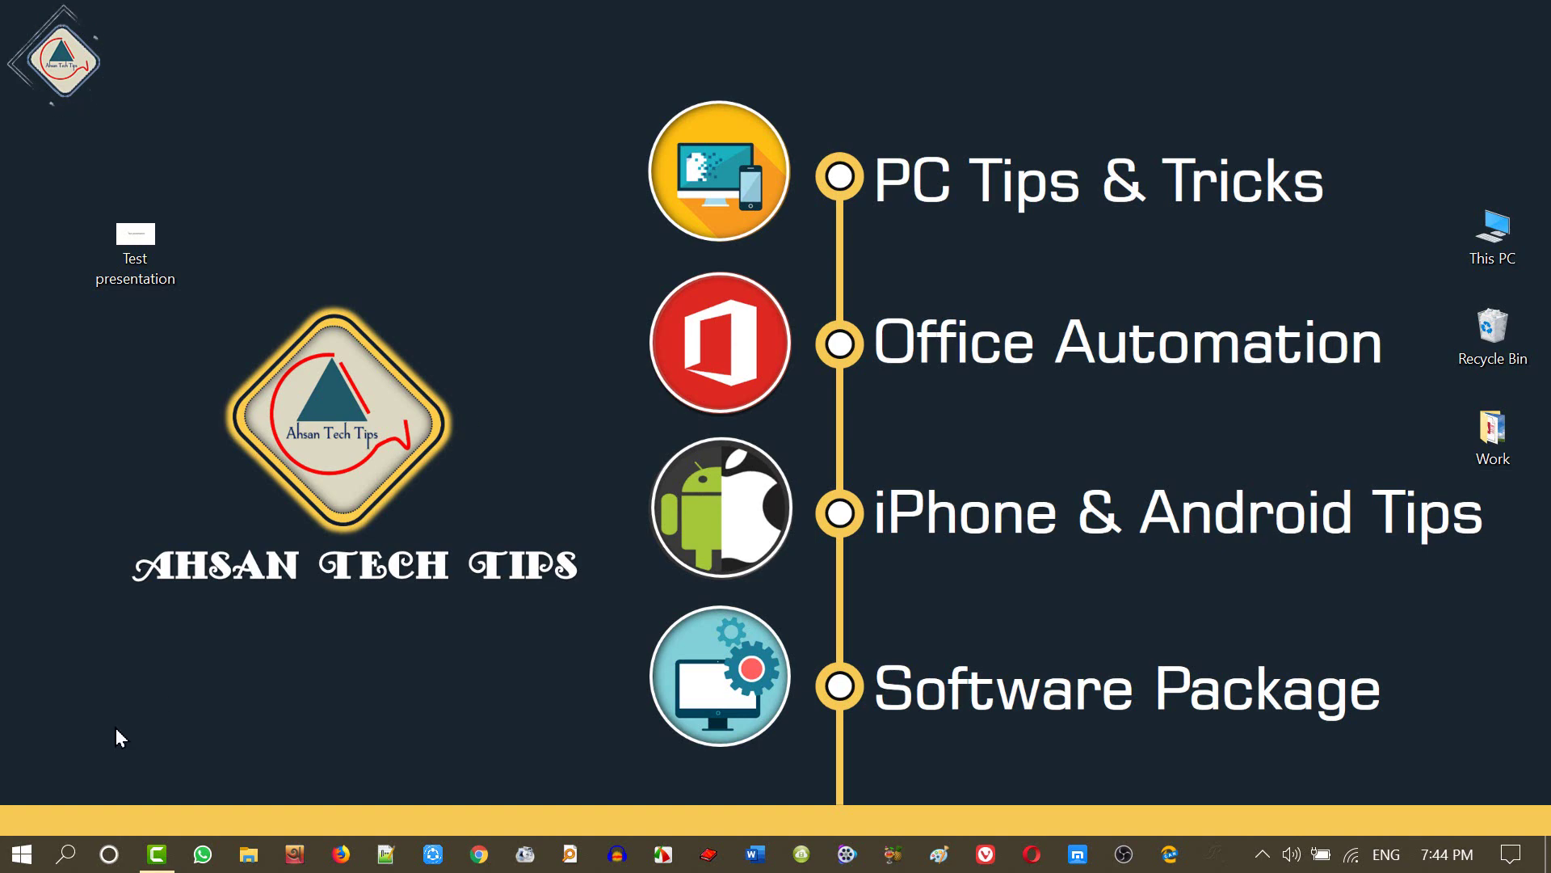
- Open Control Panel by searching 'con' and move its window to upper centre
left_click(69, 860)
type("con")
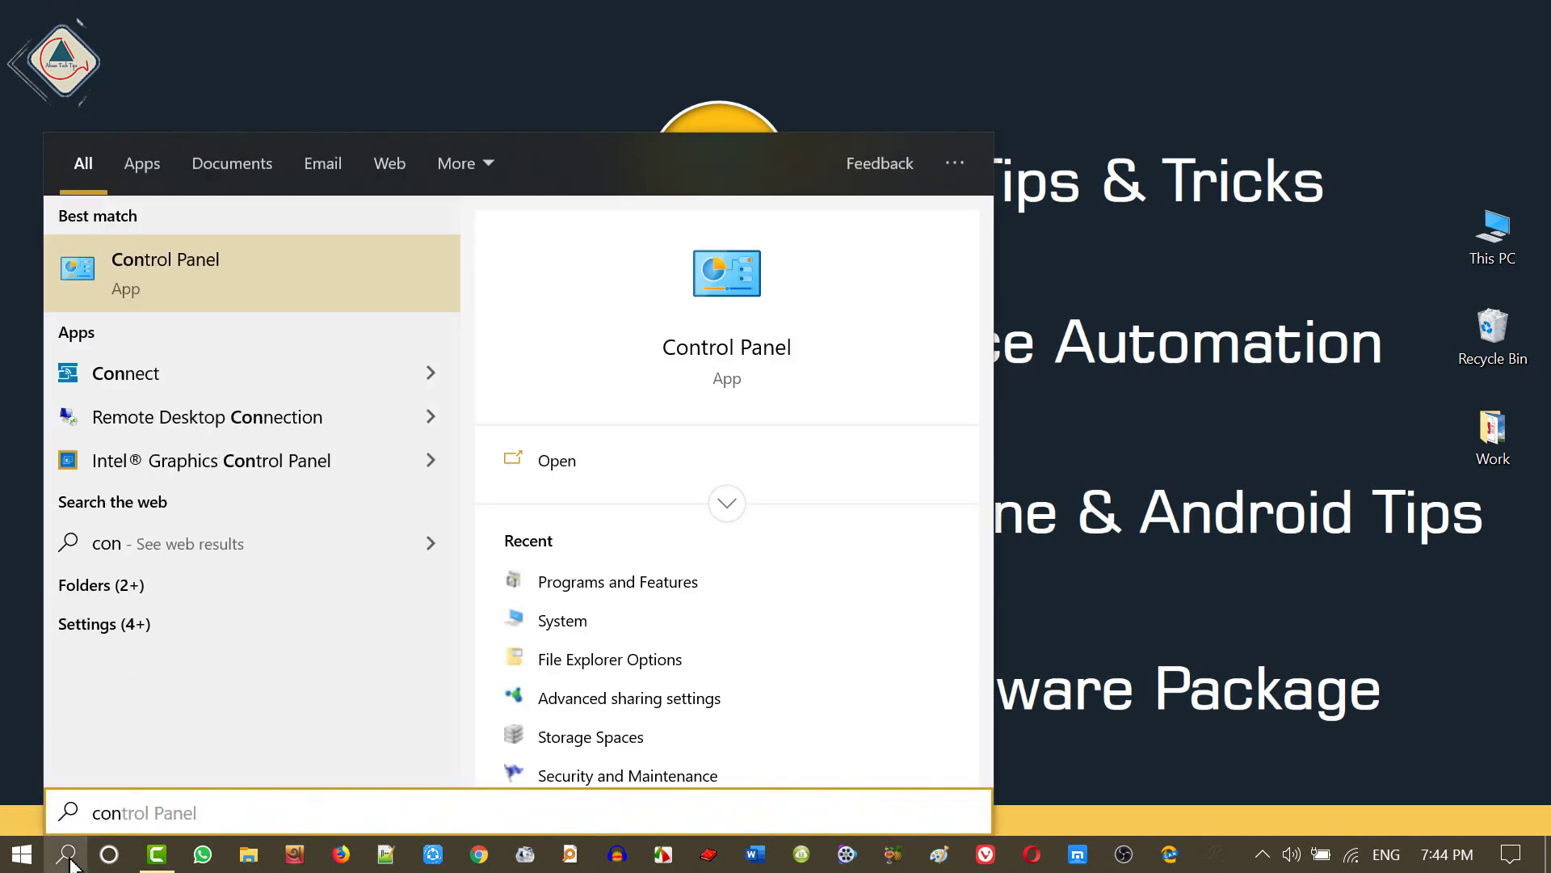
key("Return")
left_click_drag(477, 97, 576, 48)
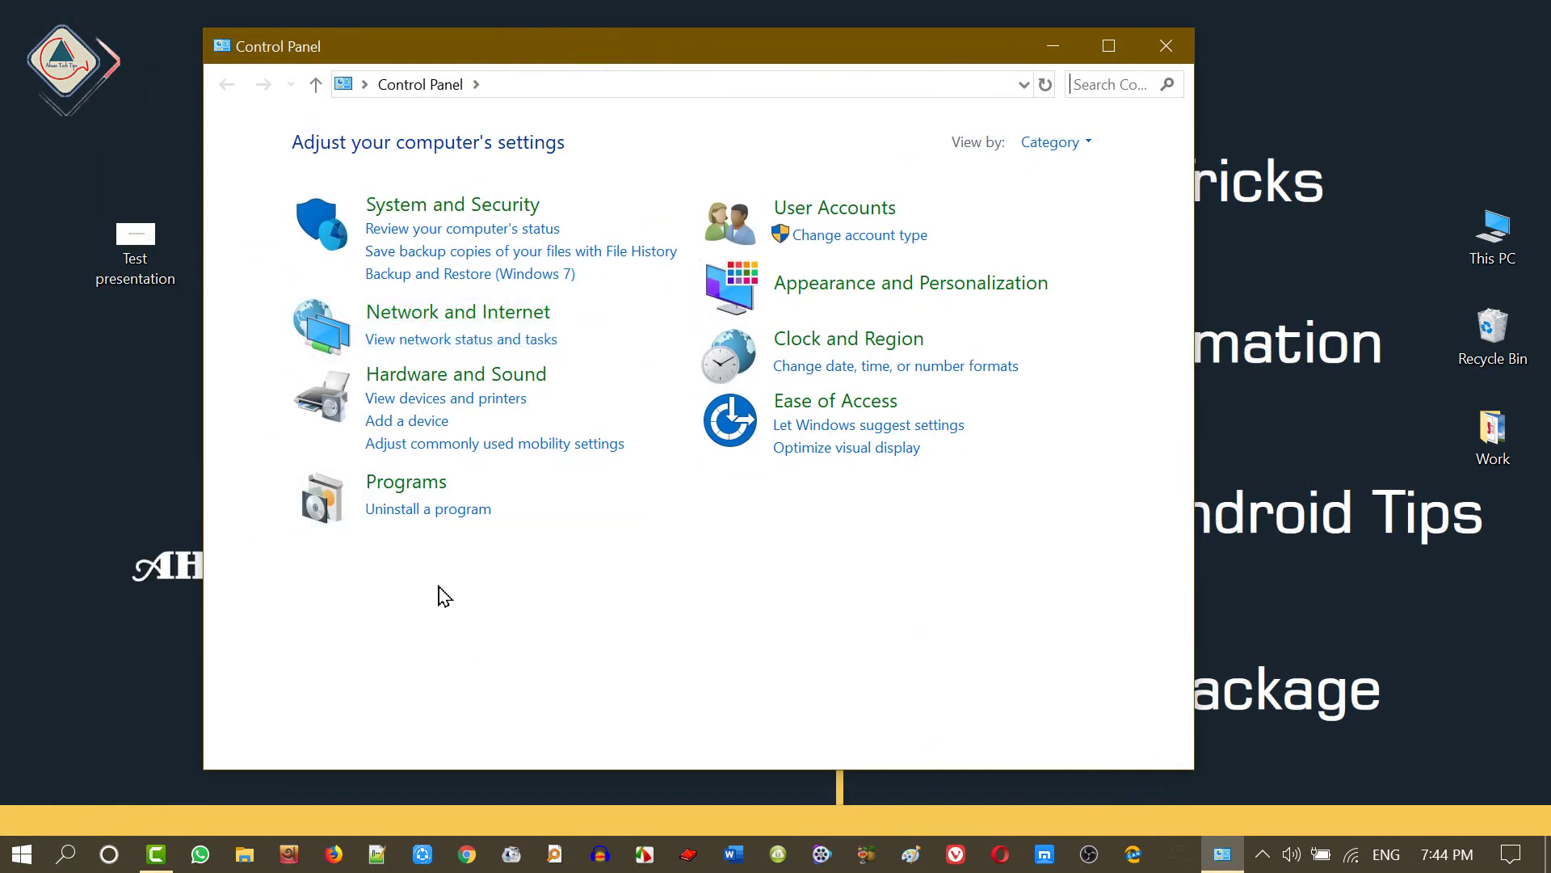
- Find Microsoft PowerPoint 2019 in Programs and Features and bring up its Change option
left_click(398, 485)
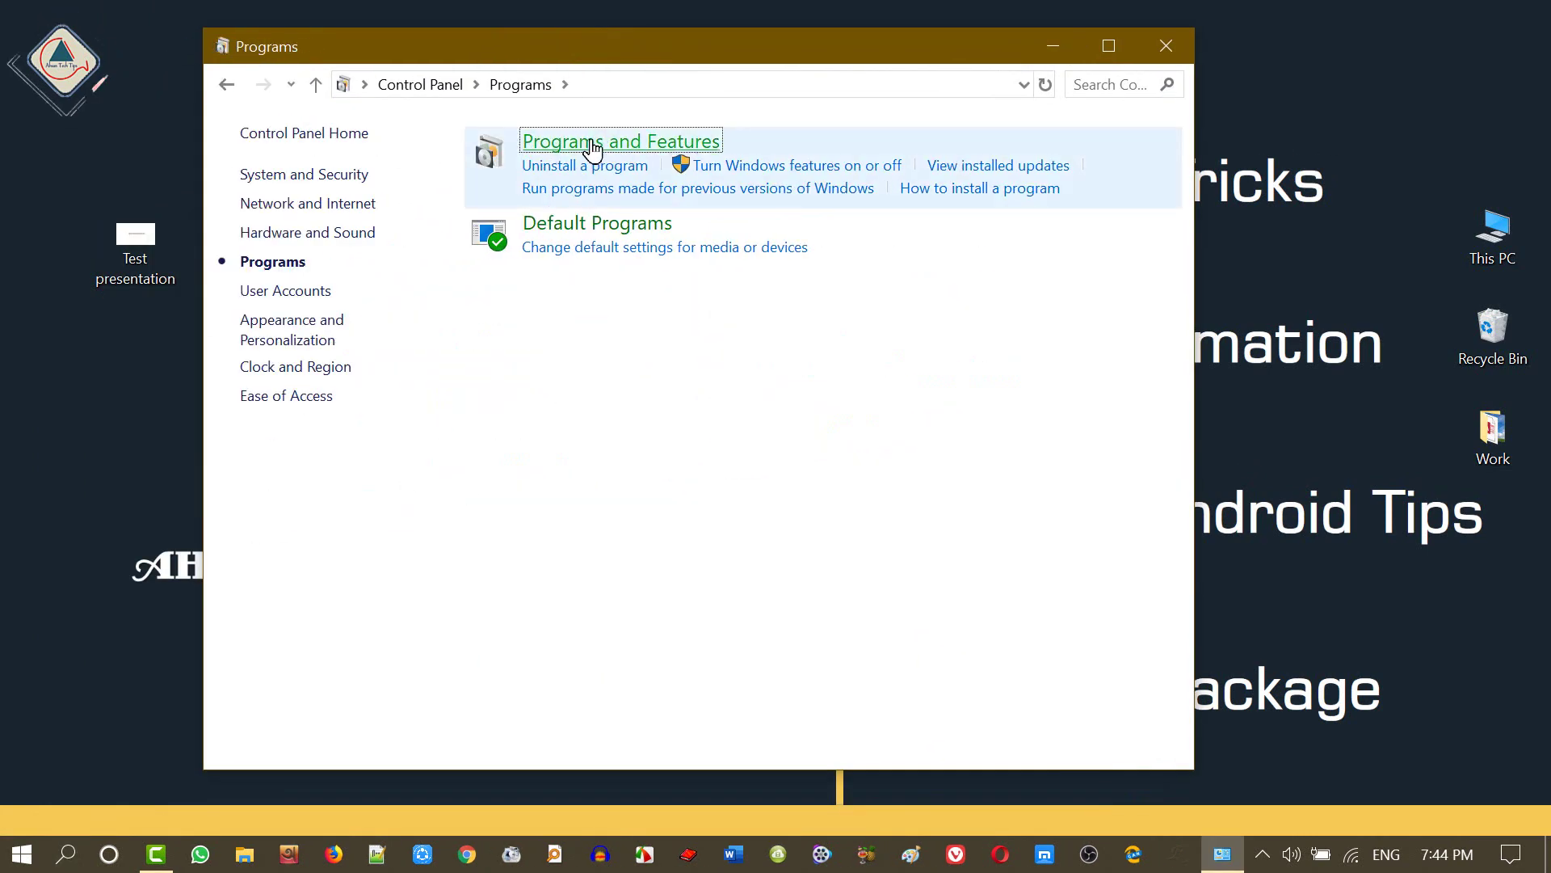
left_click(643, 154)
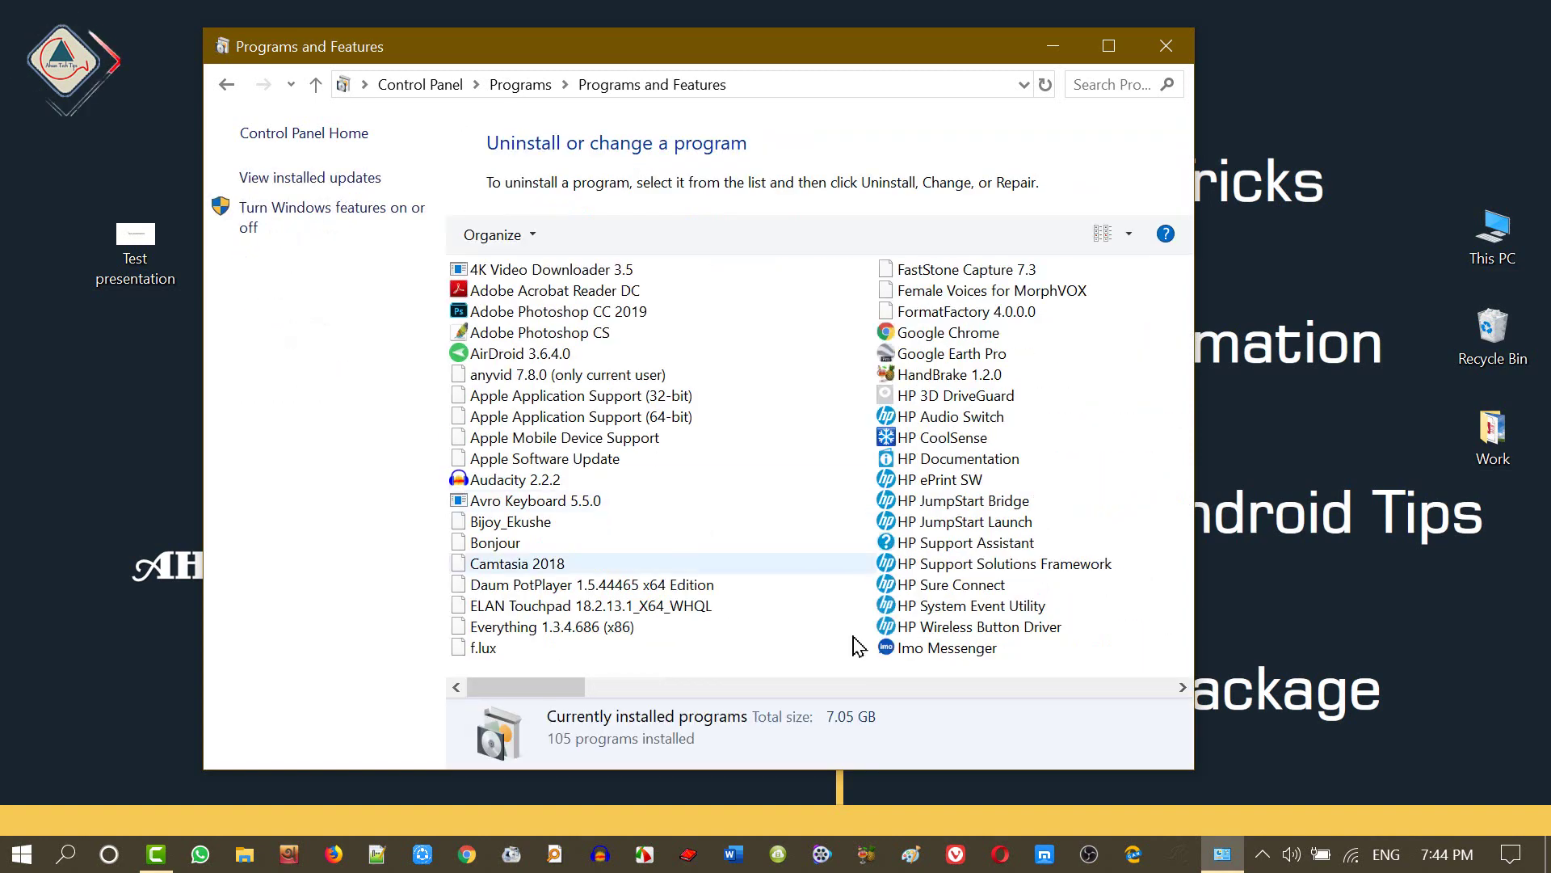
left_click(929, 481)
scroll(858, 513, "down", 1)
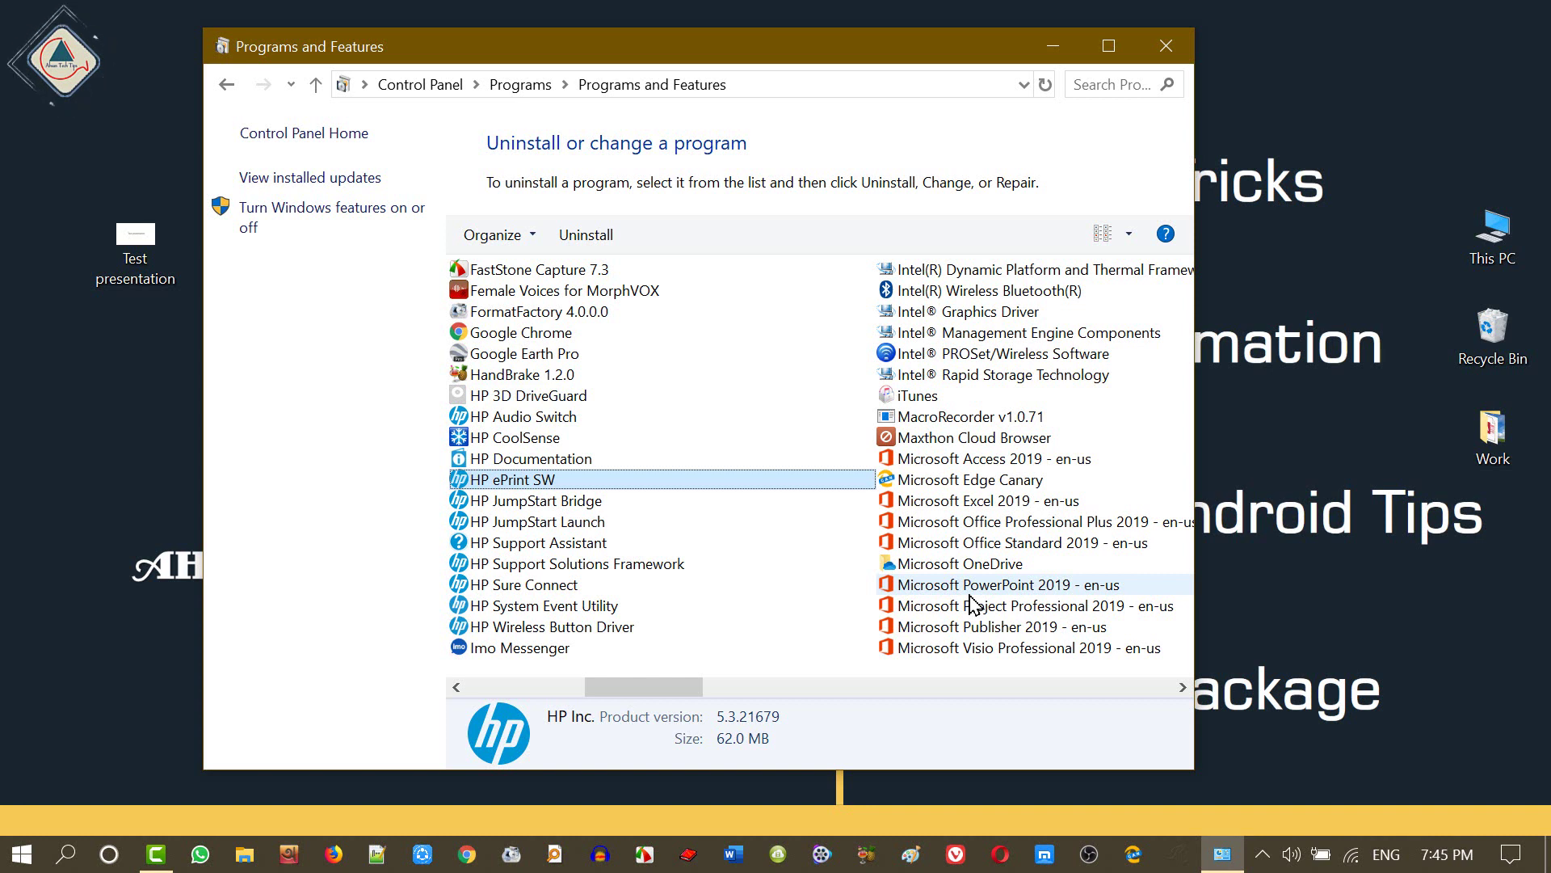
left_click(970, 587)
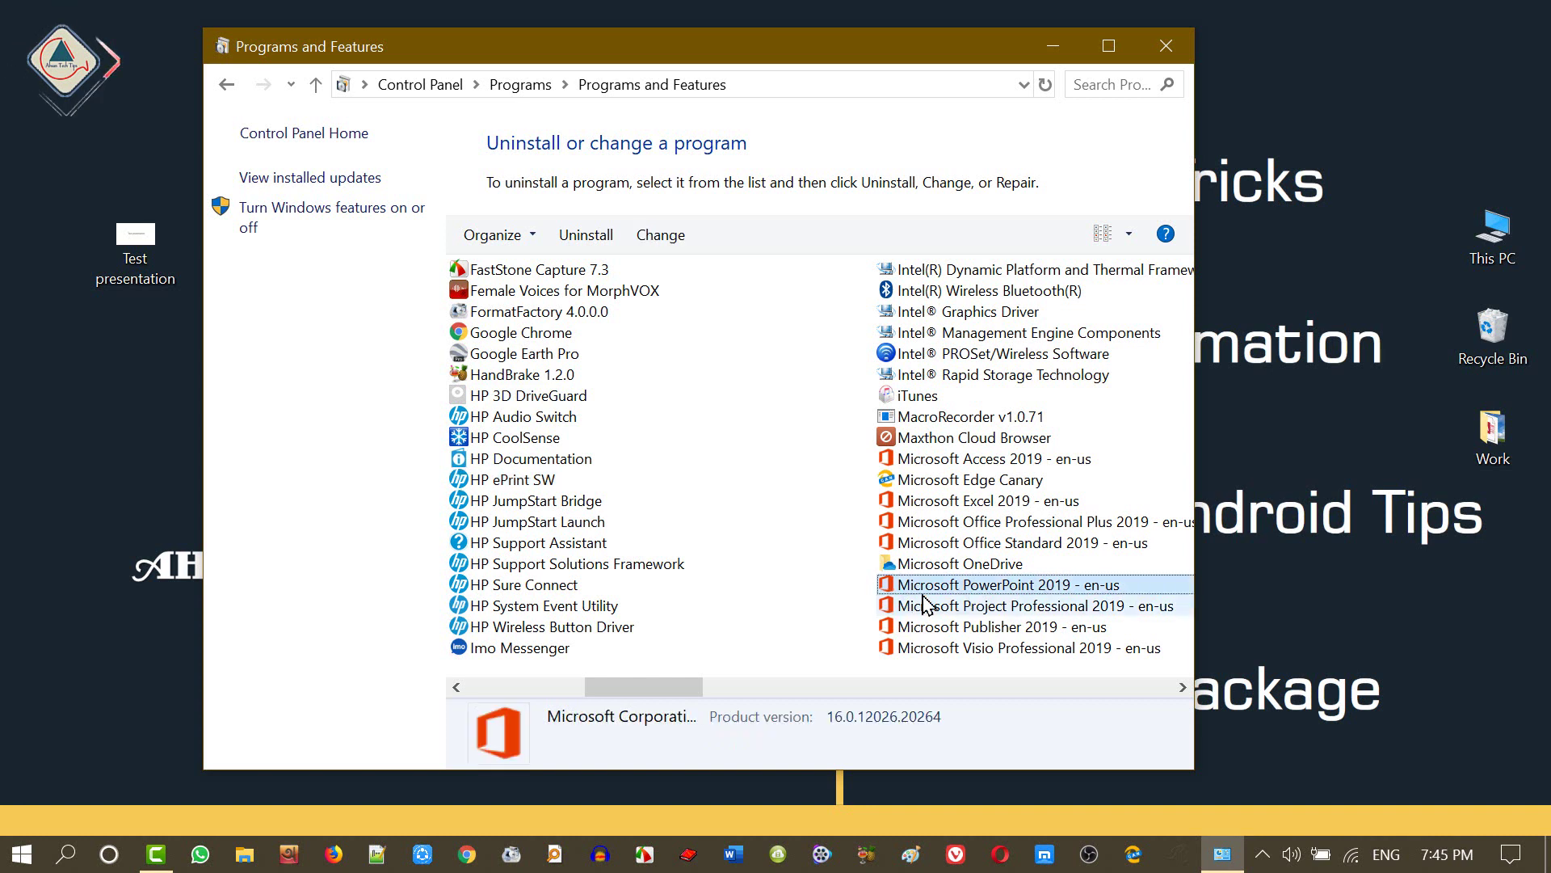
right_click(1022, 592)
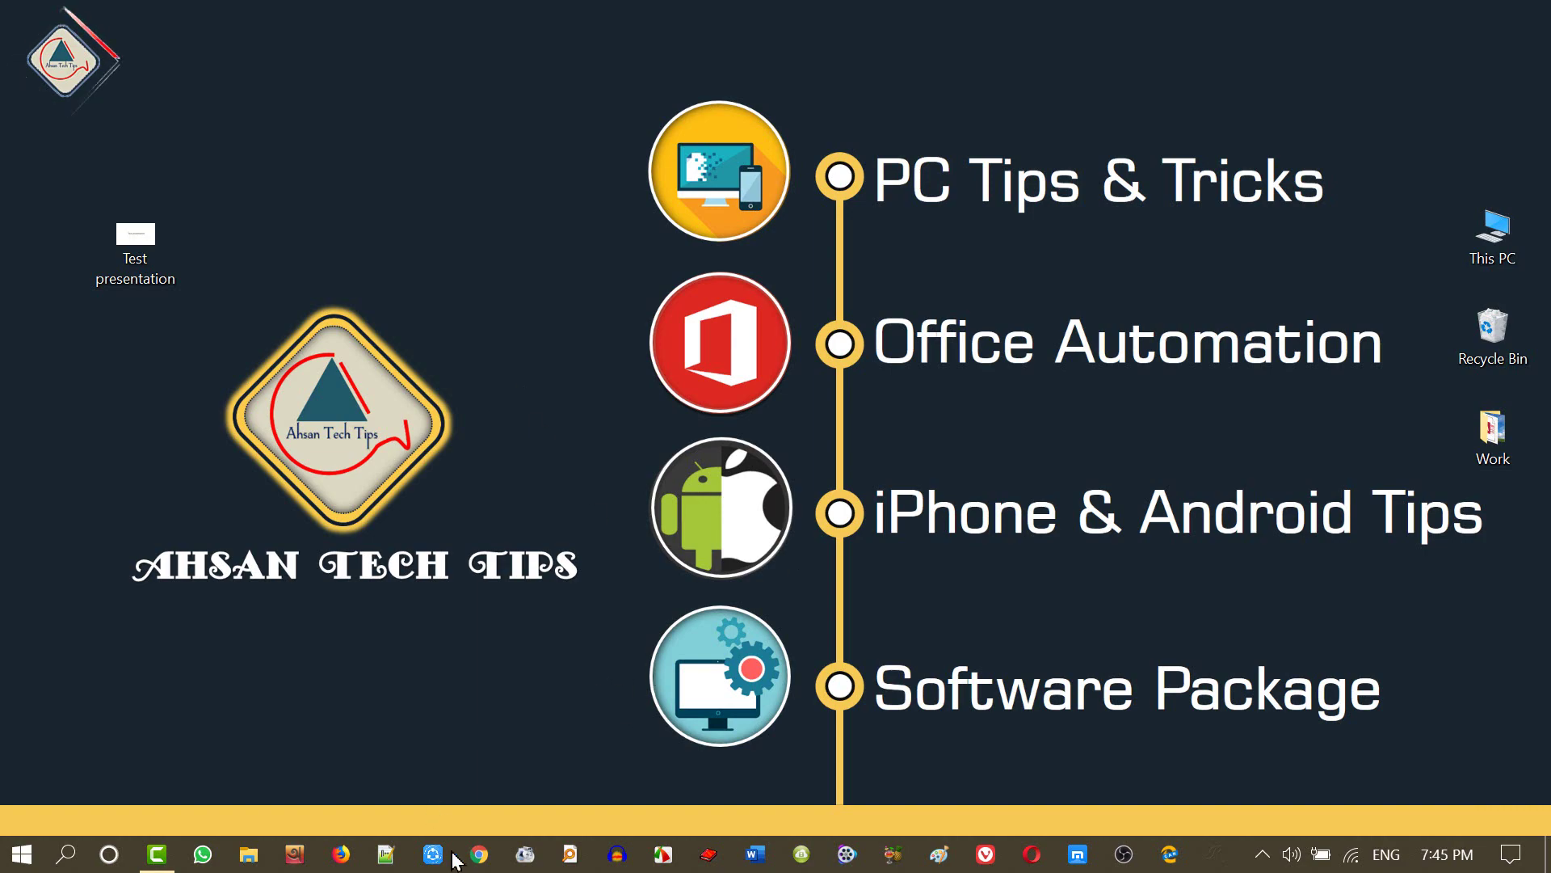
- Open Google Drive in Chrome from the Google apps menu
left_click(479, 854)
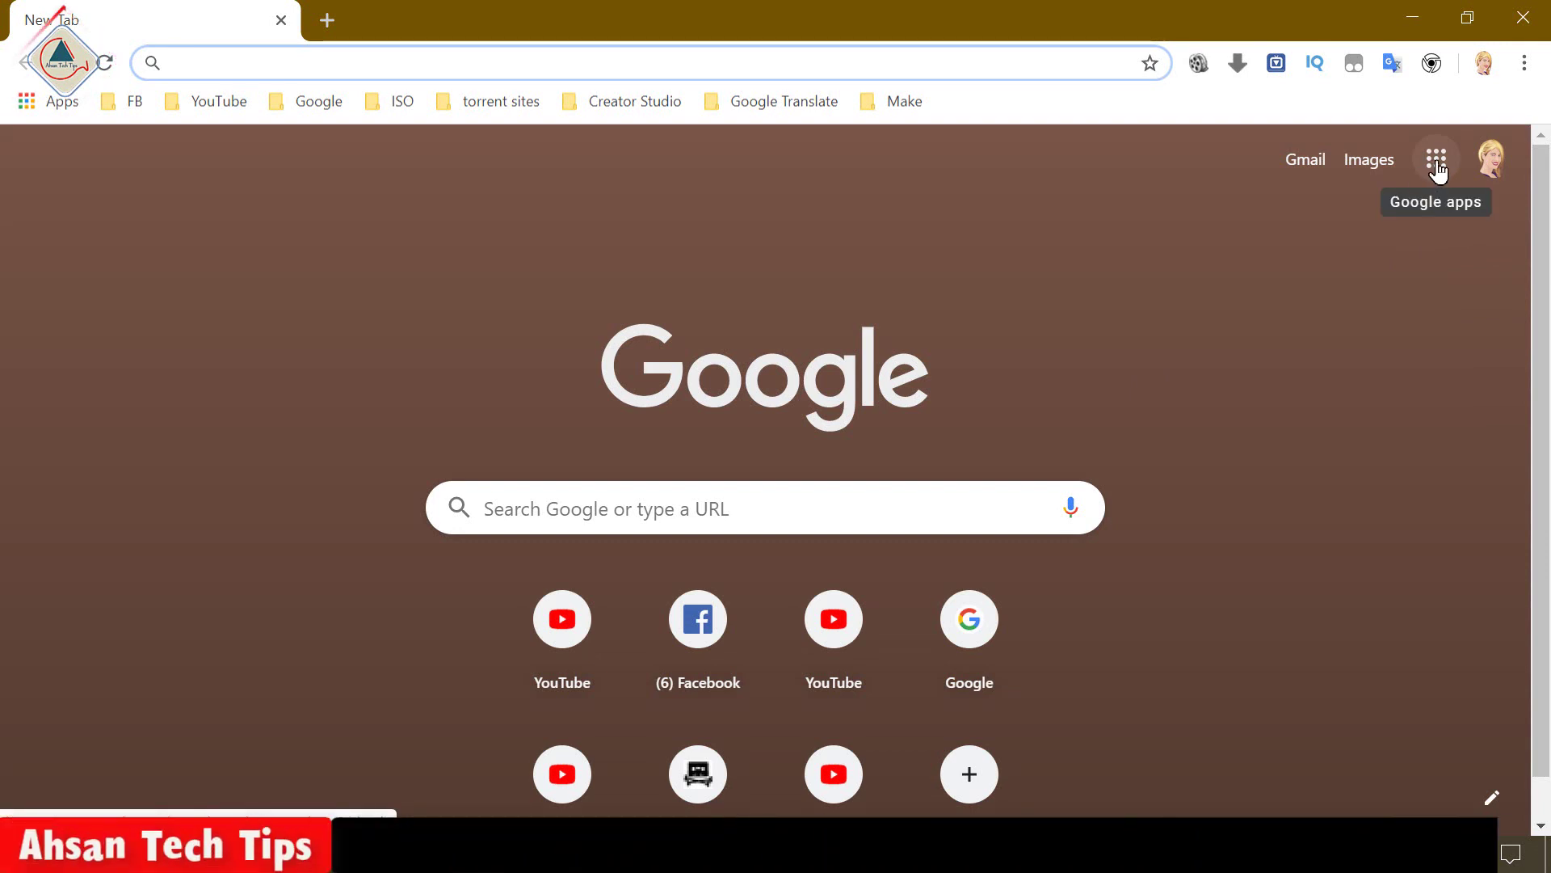
left_click(1437, 162)
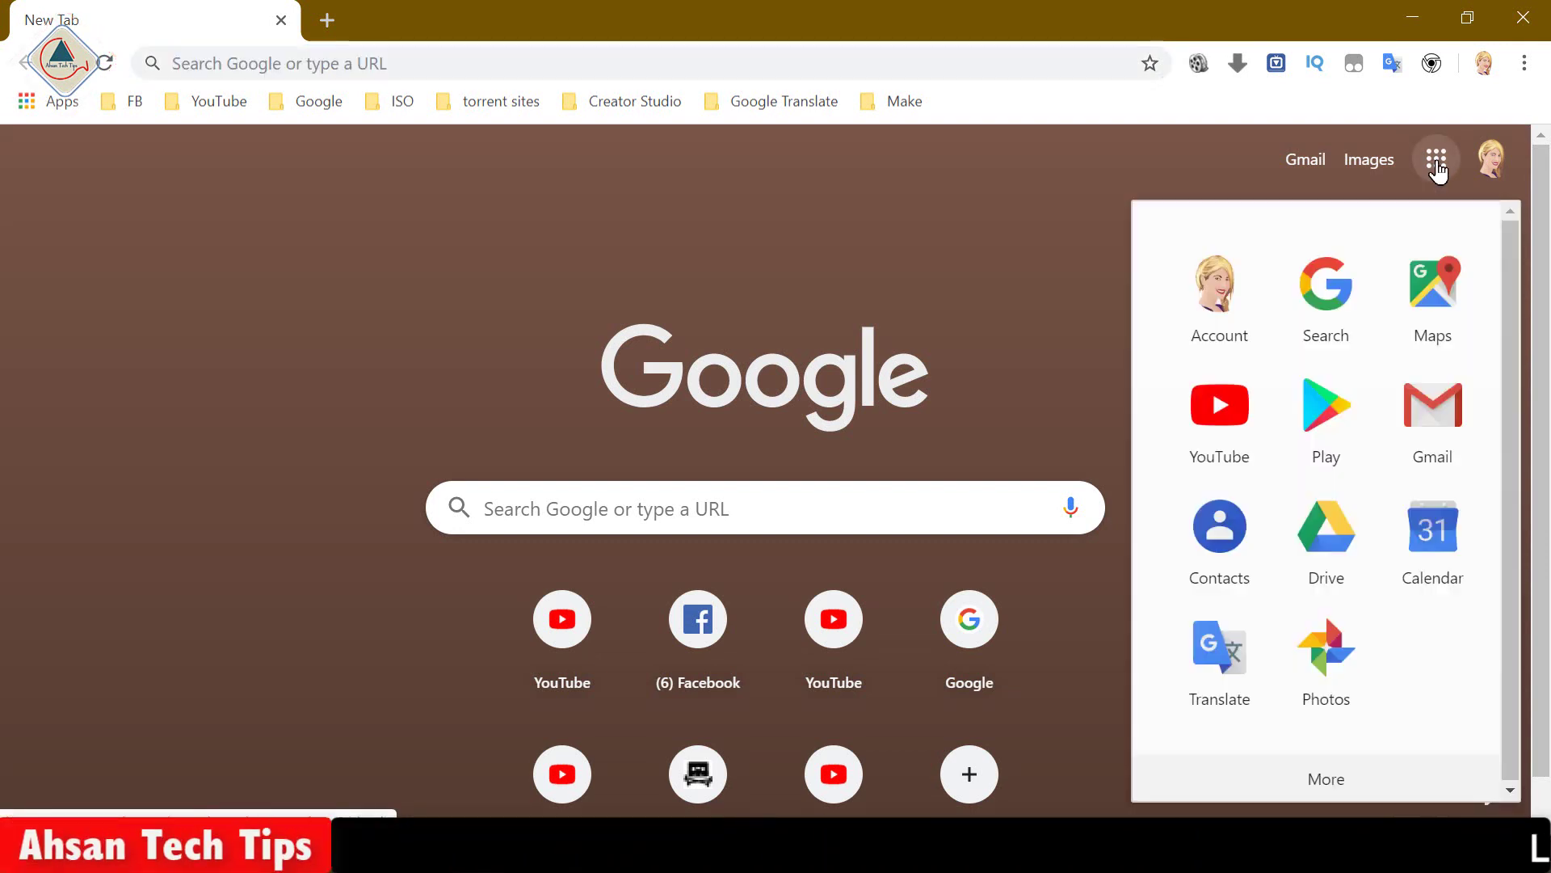
left_click(1321, 549)
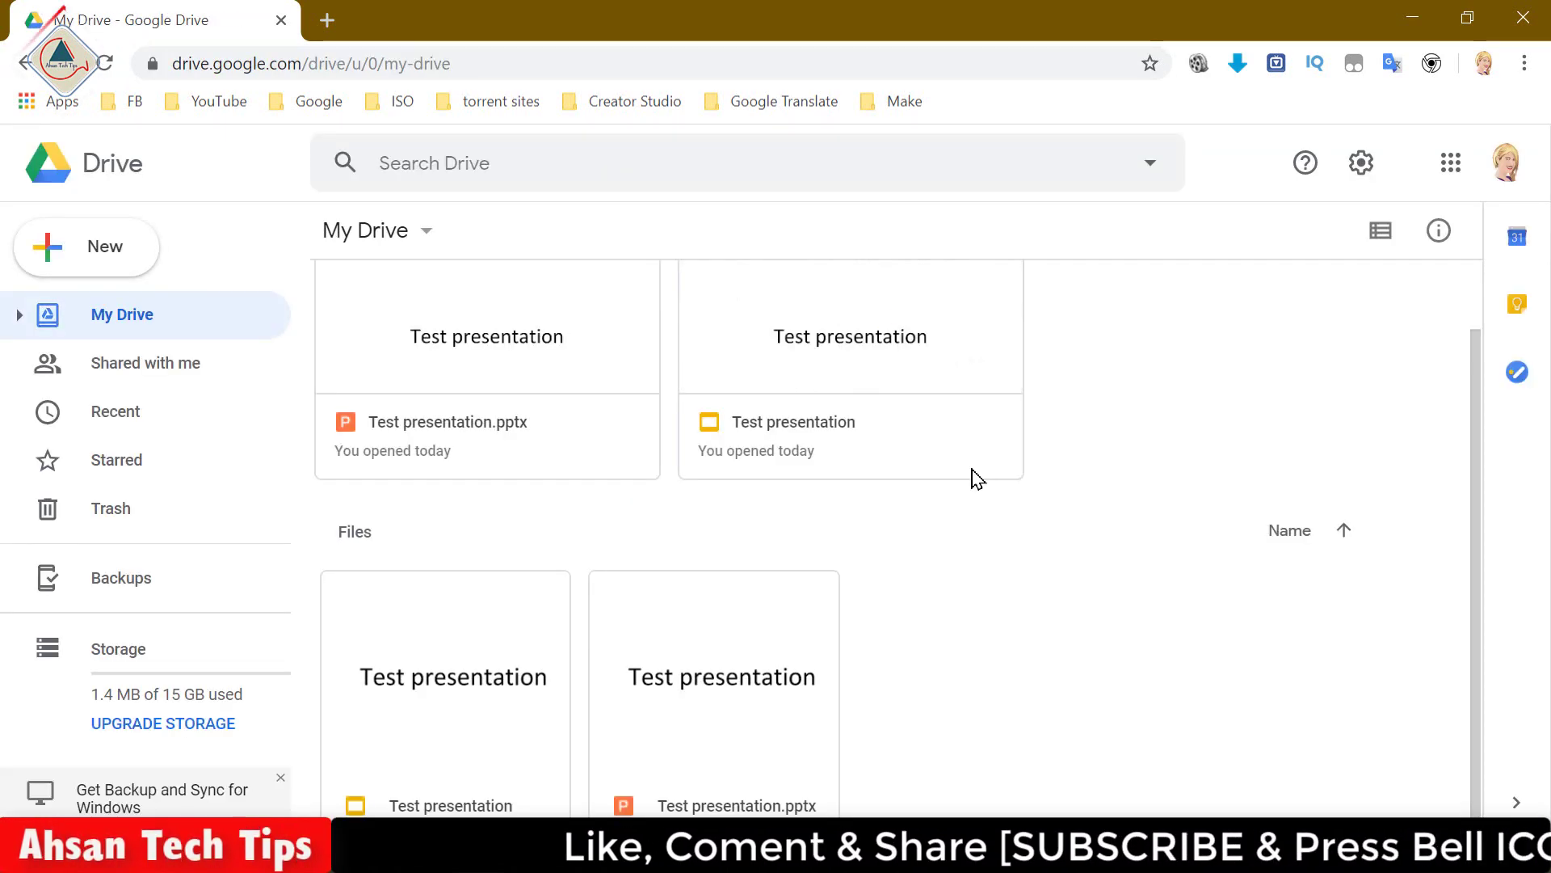
- Rename the desktop Test presentation file to 'Test presentation1'
double_click(857, 10)
left_click(135, 242)
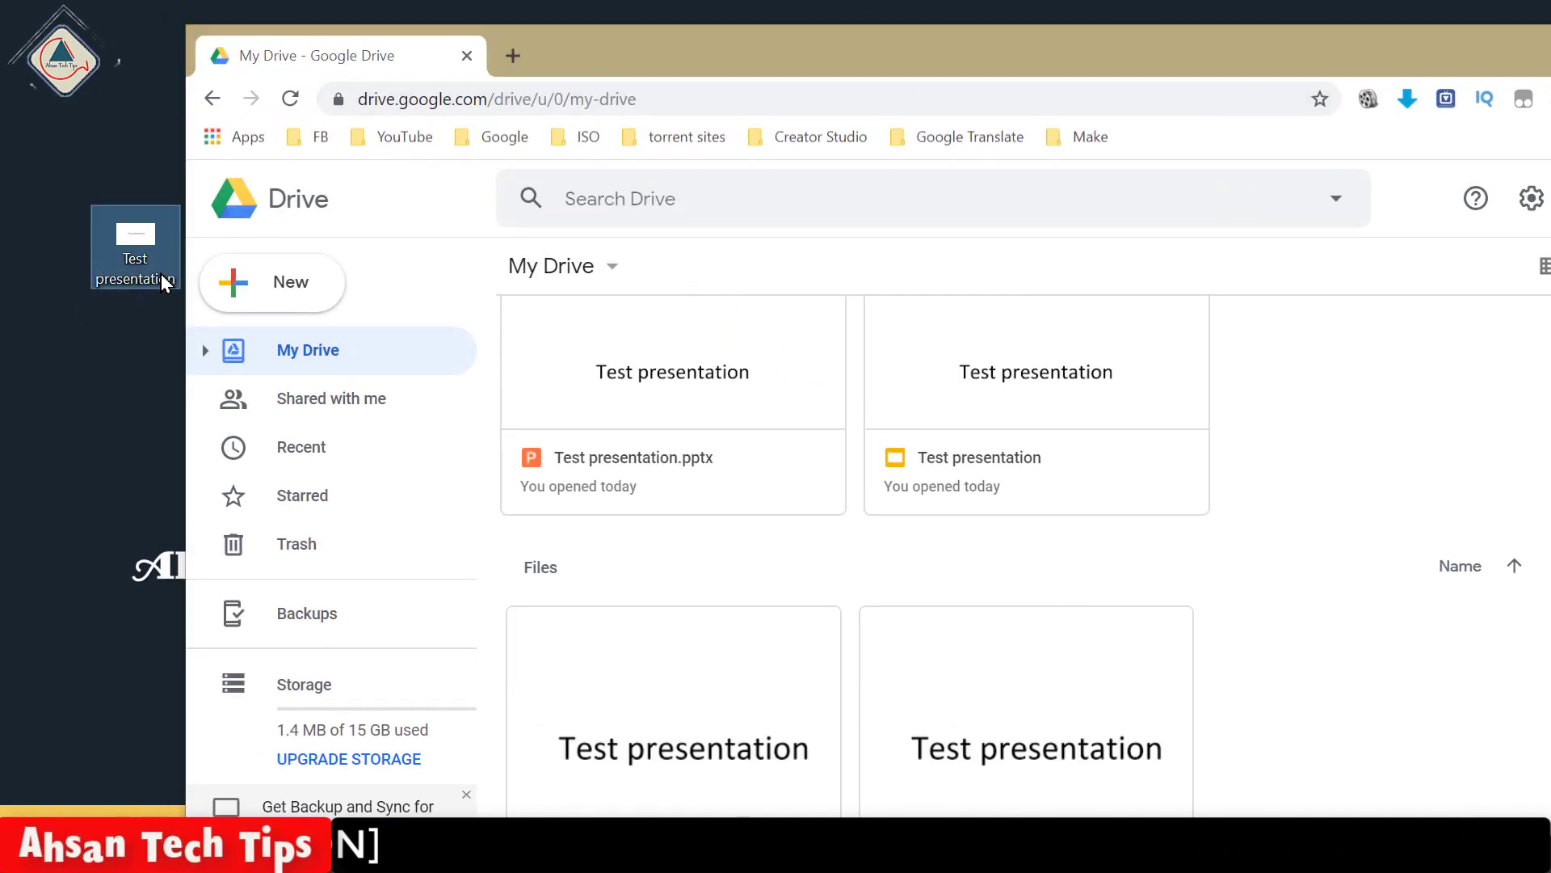
left_click(170, 279)
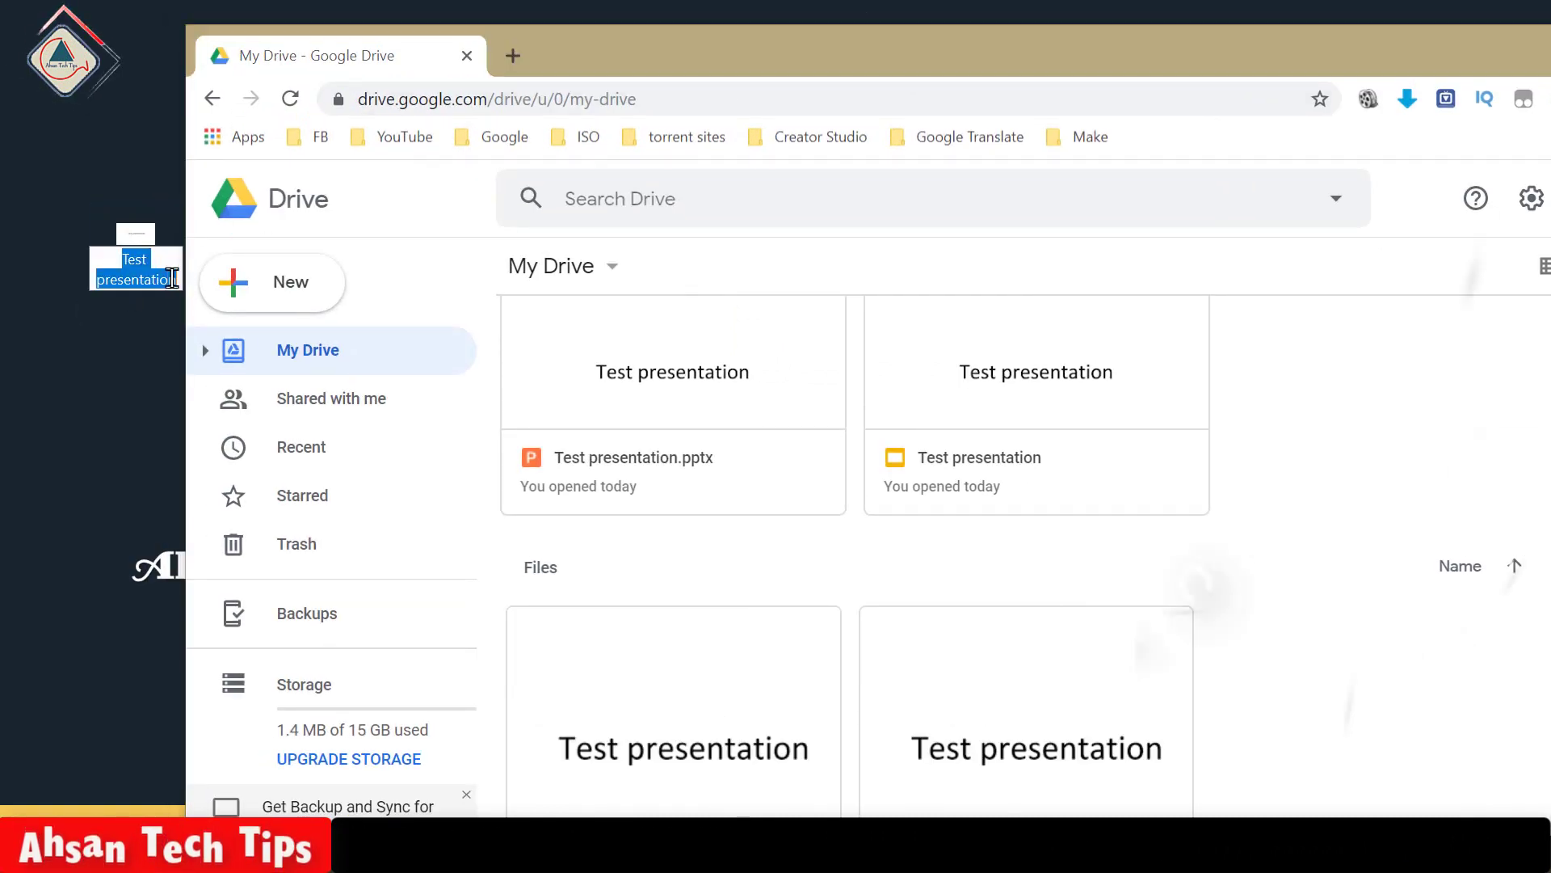
left_click(249, 370)
type("1")
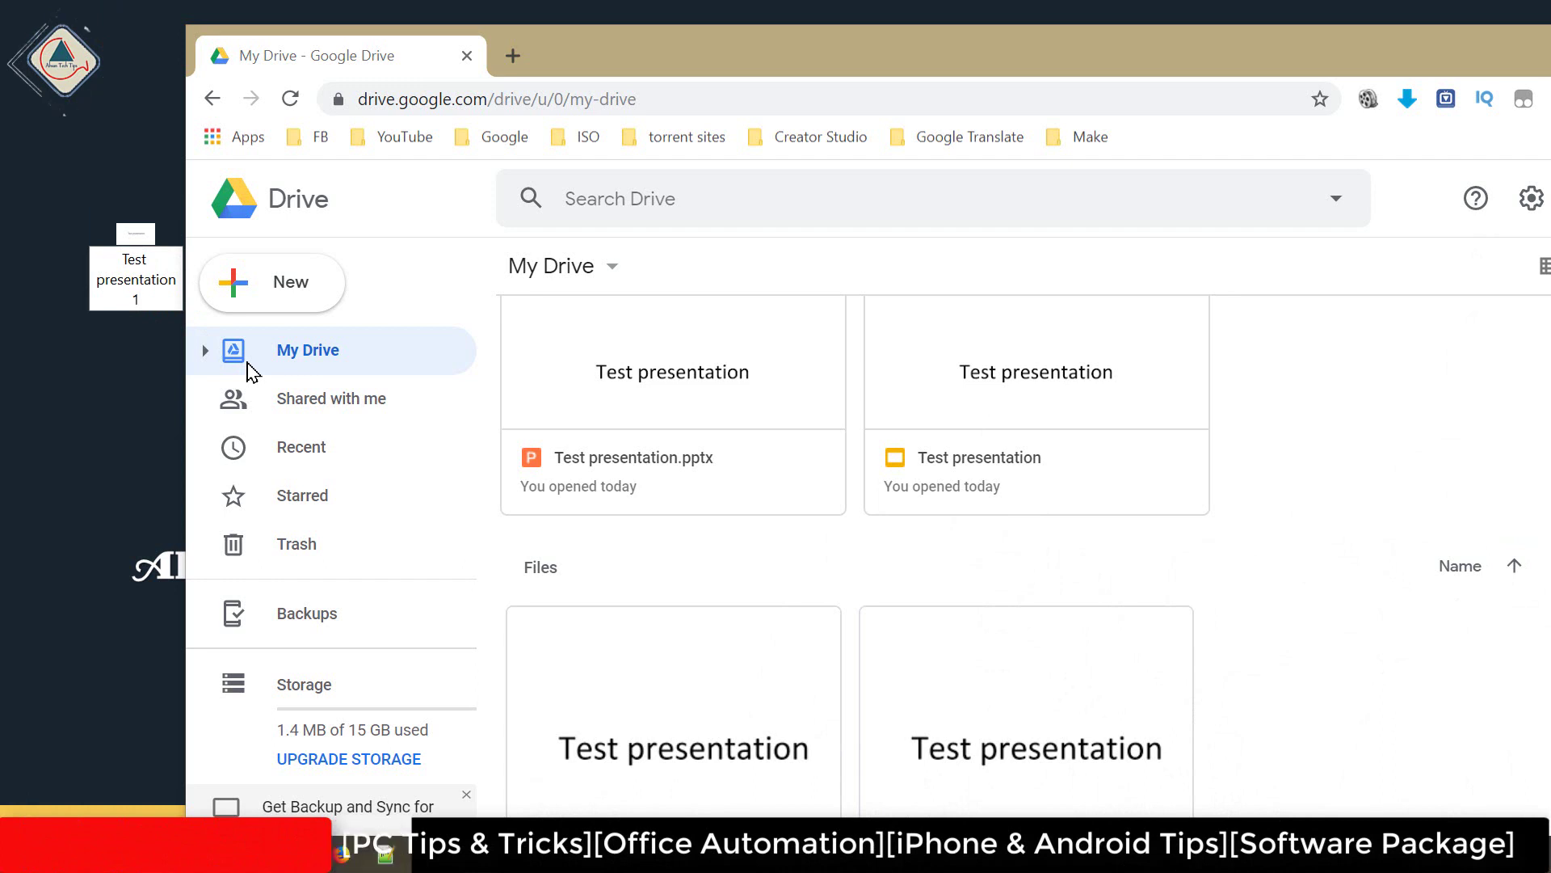
key("Return")
- Upload Test presentation1.pptx into My Drive by dragging it from the desktop
left_click_drag(145, 259, 831, 526)
double_click(1161, 32)
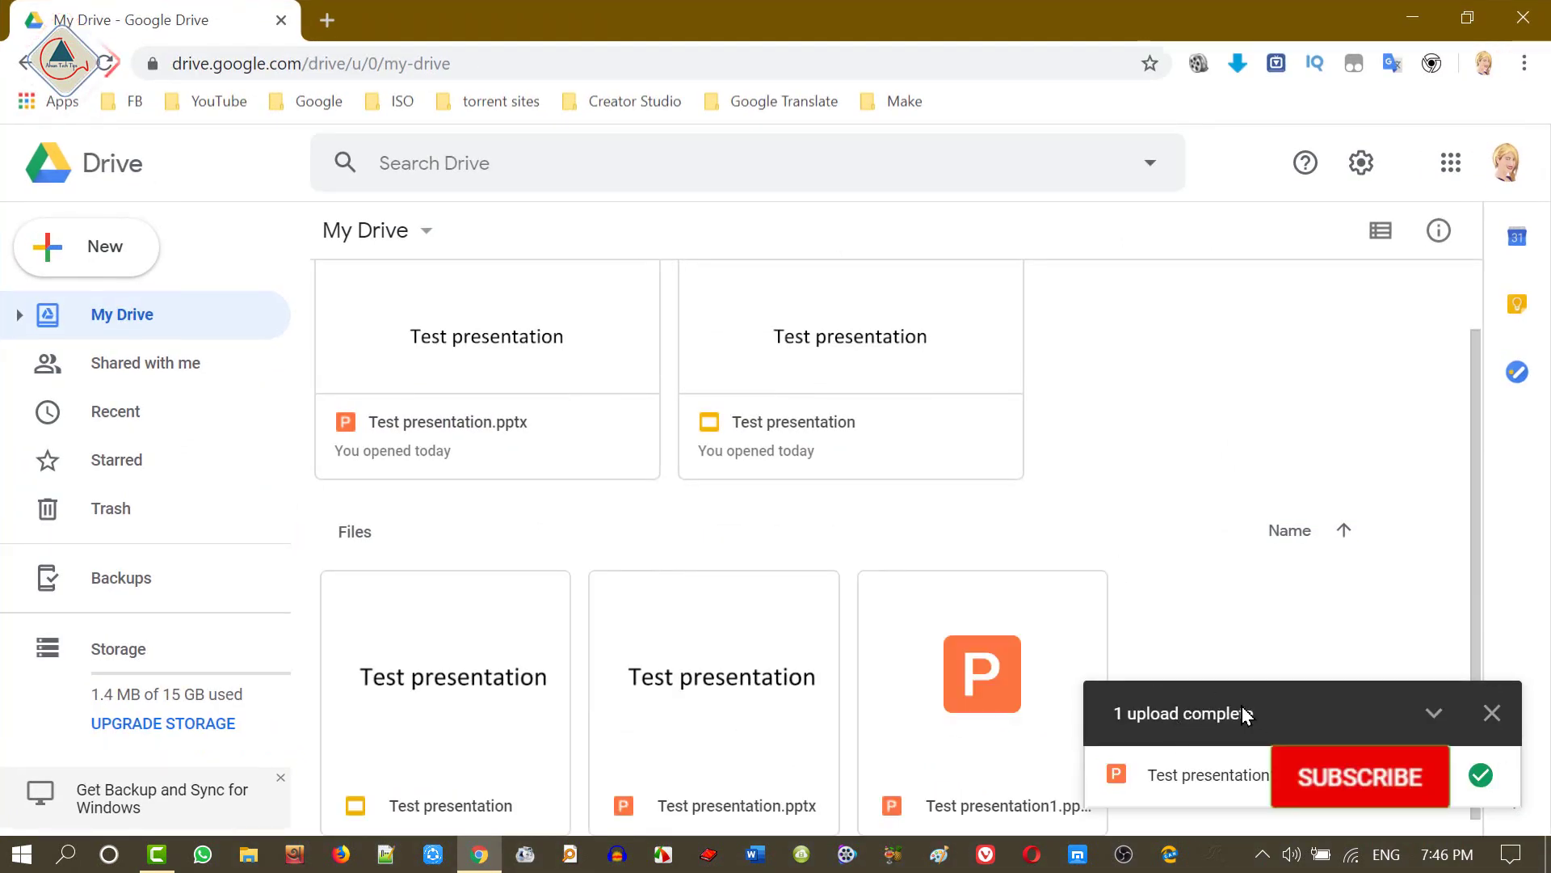
left_click(1493, 713)
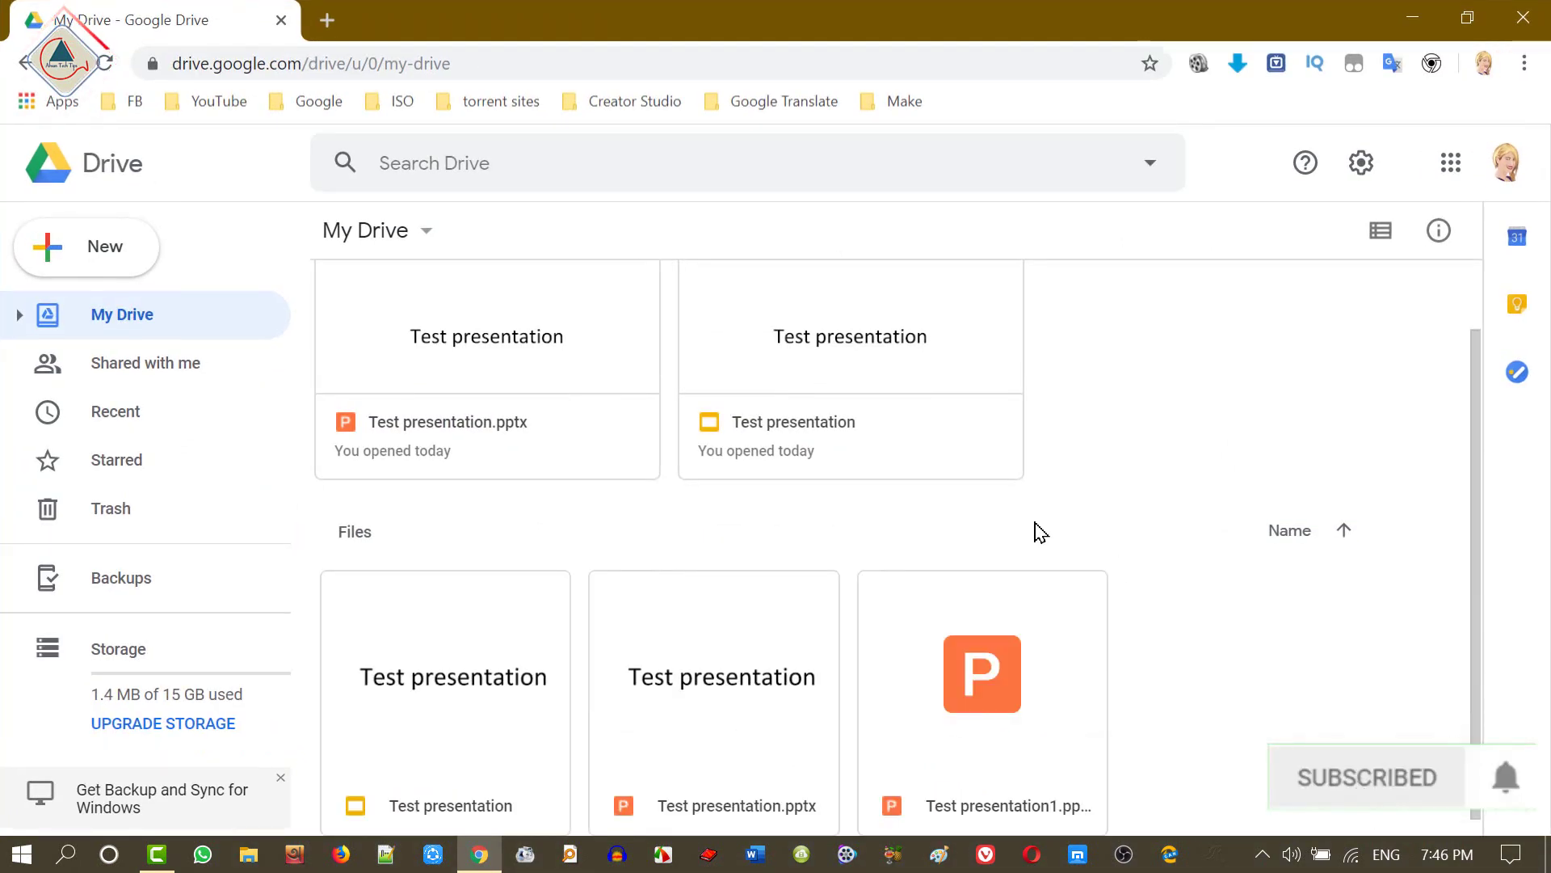
scroll(1035, 693, "down", 1)
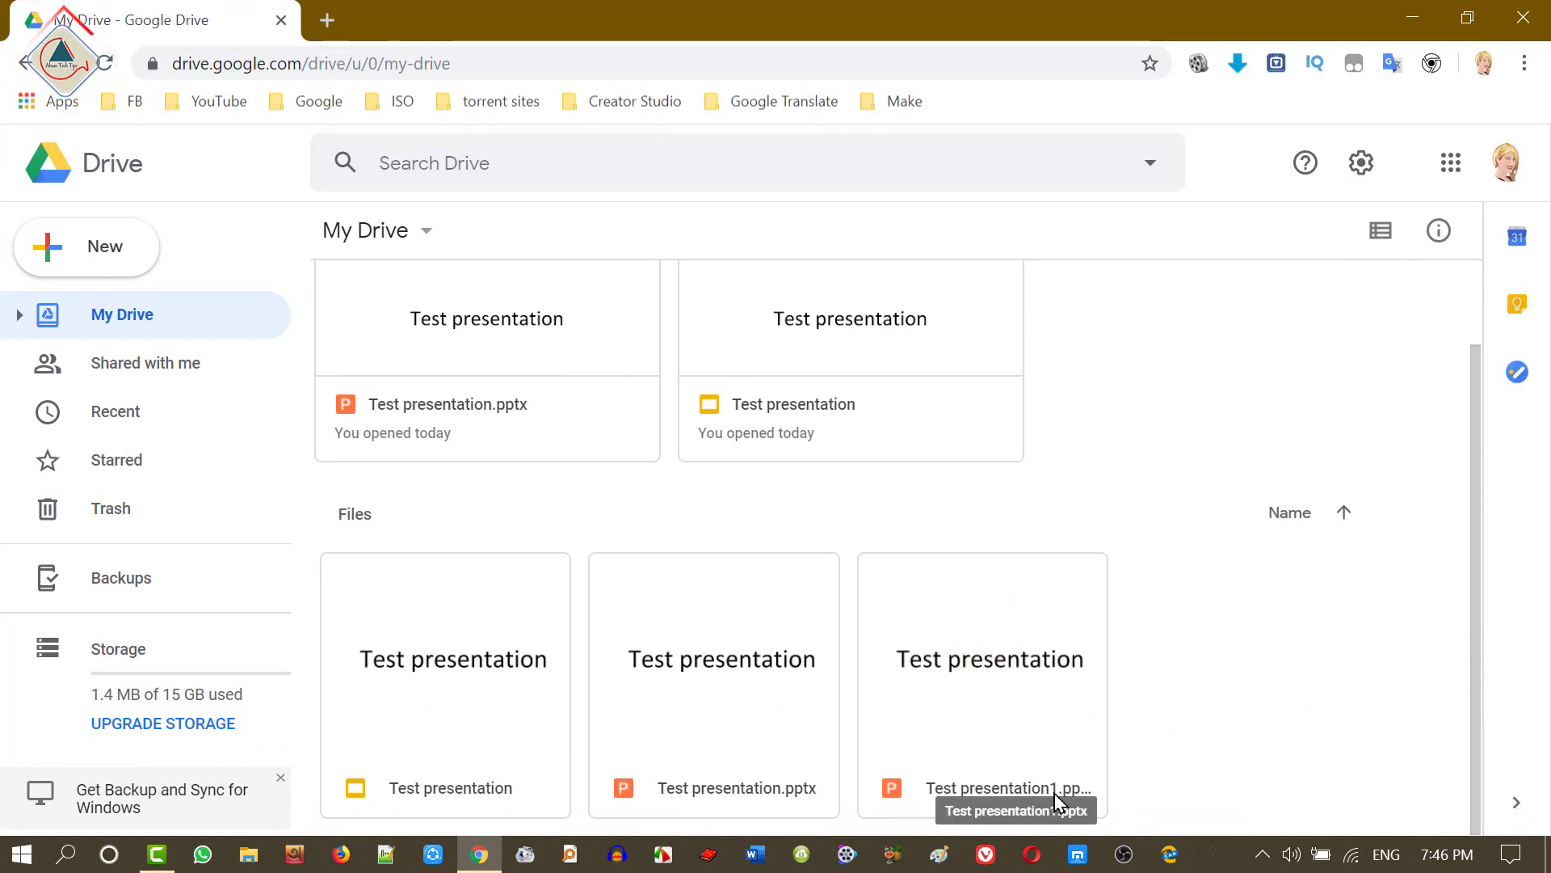
- Open Test presentation1.pptx with Google Slides from its Drive context menu
left_click(978, 673)
right_click(973, 664)
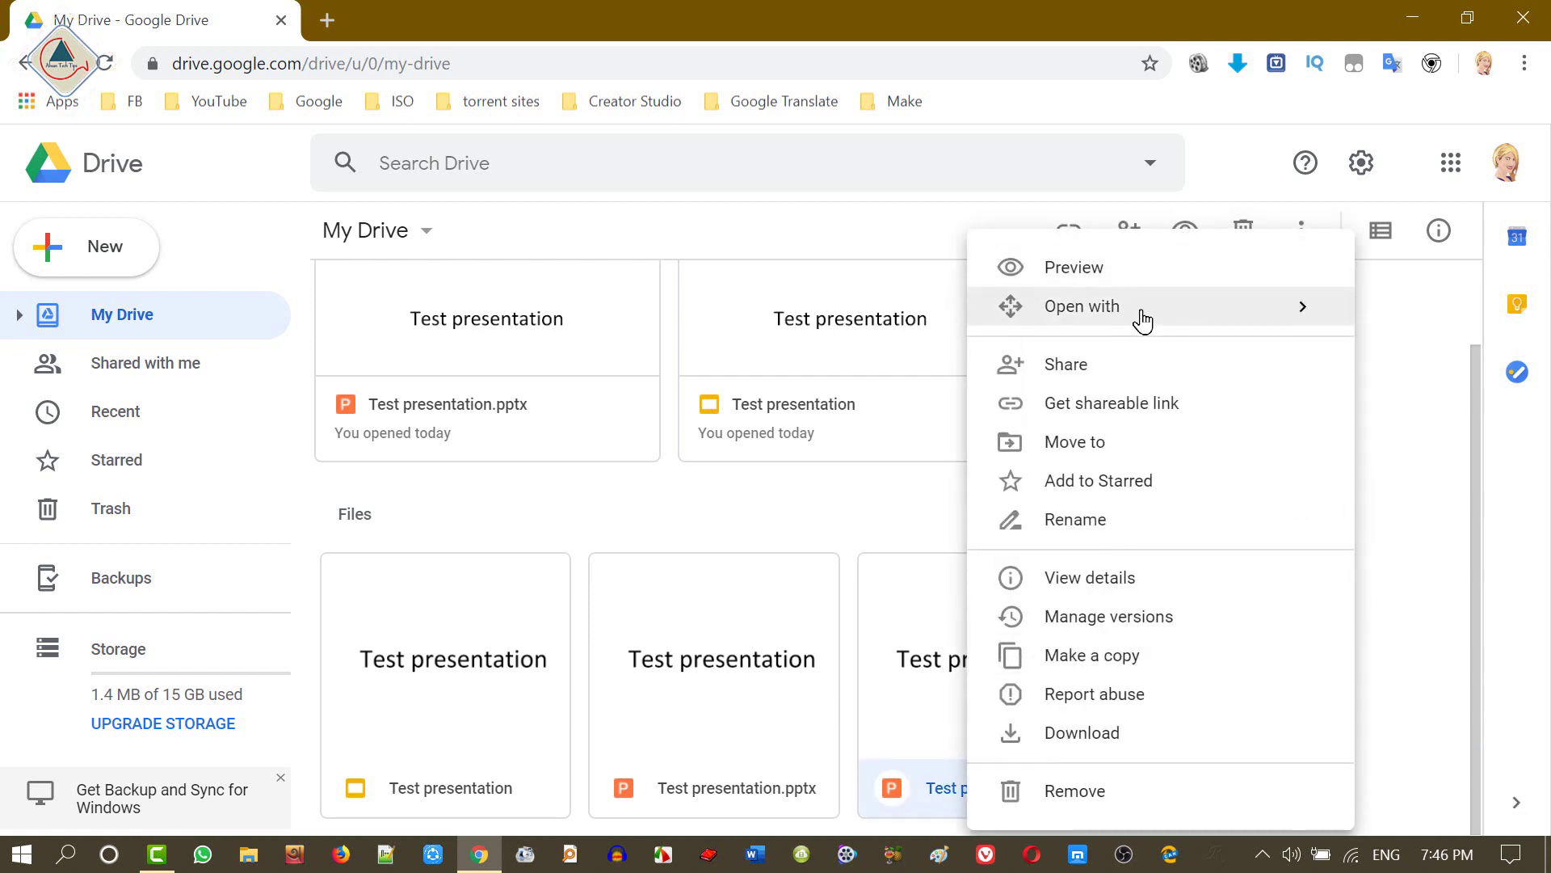
mouse_move(1141, 317)
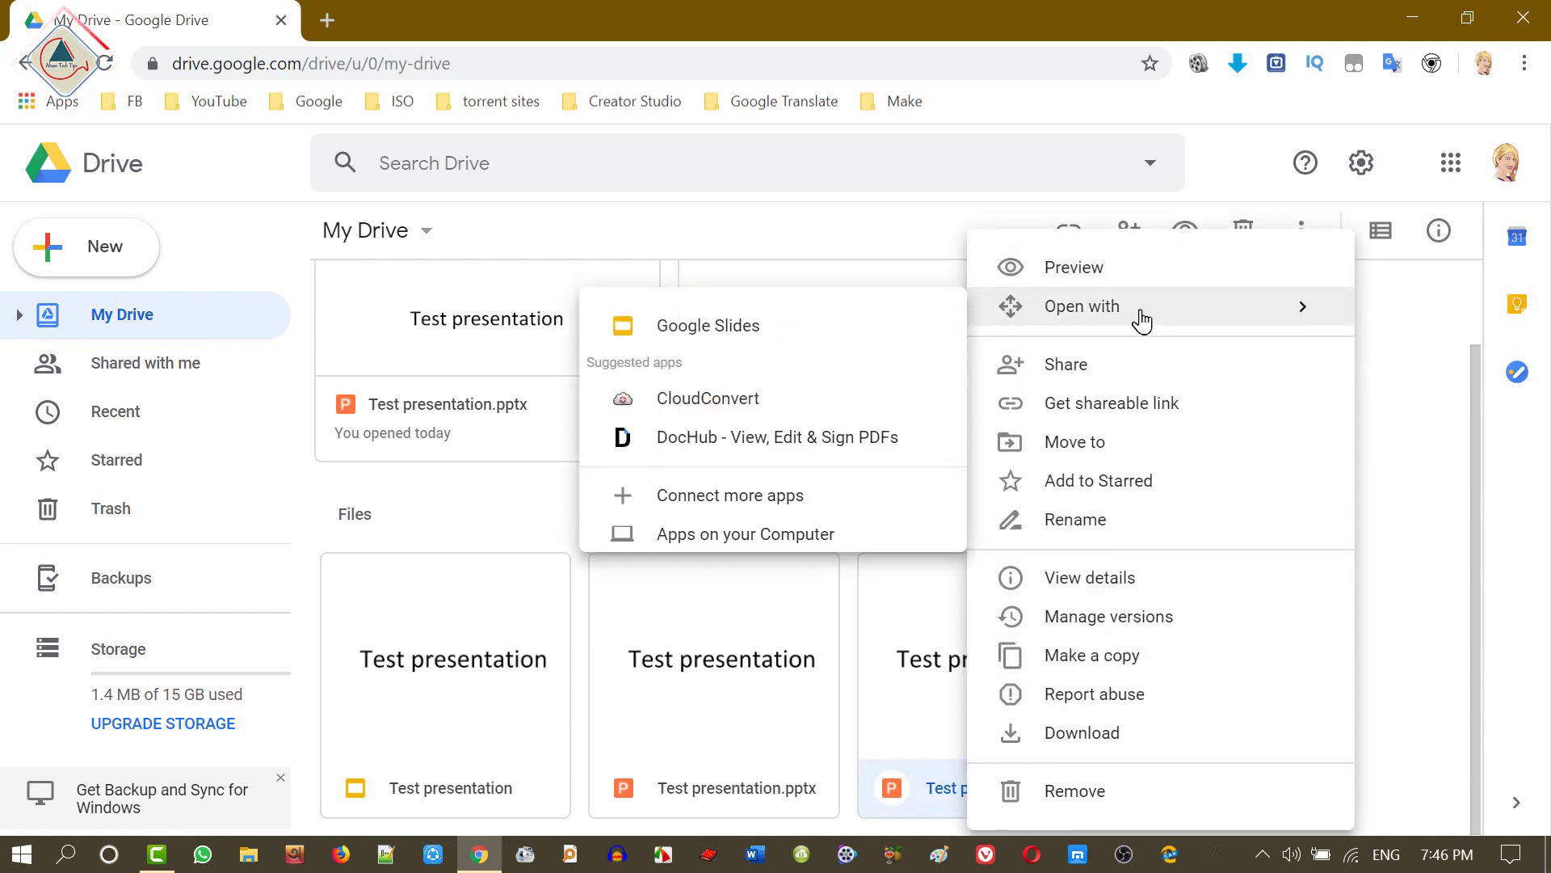
left_click(727, 333)
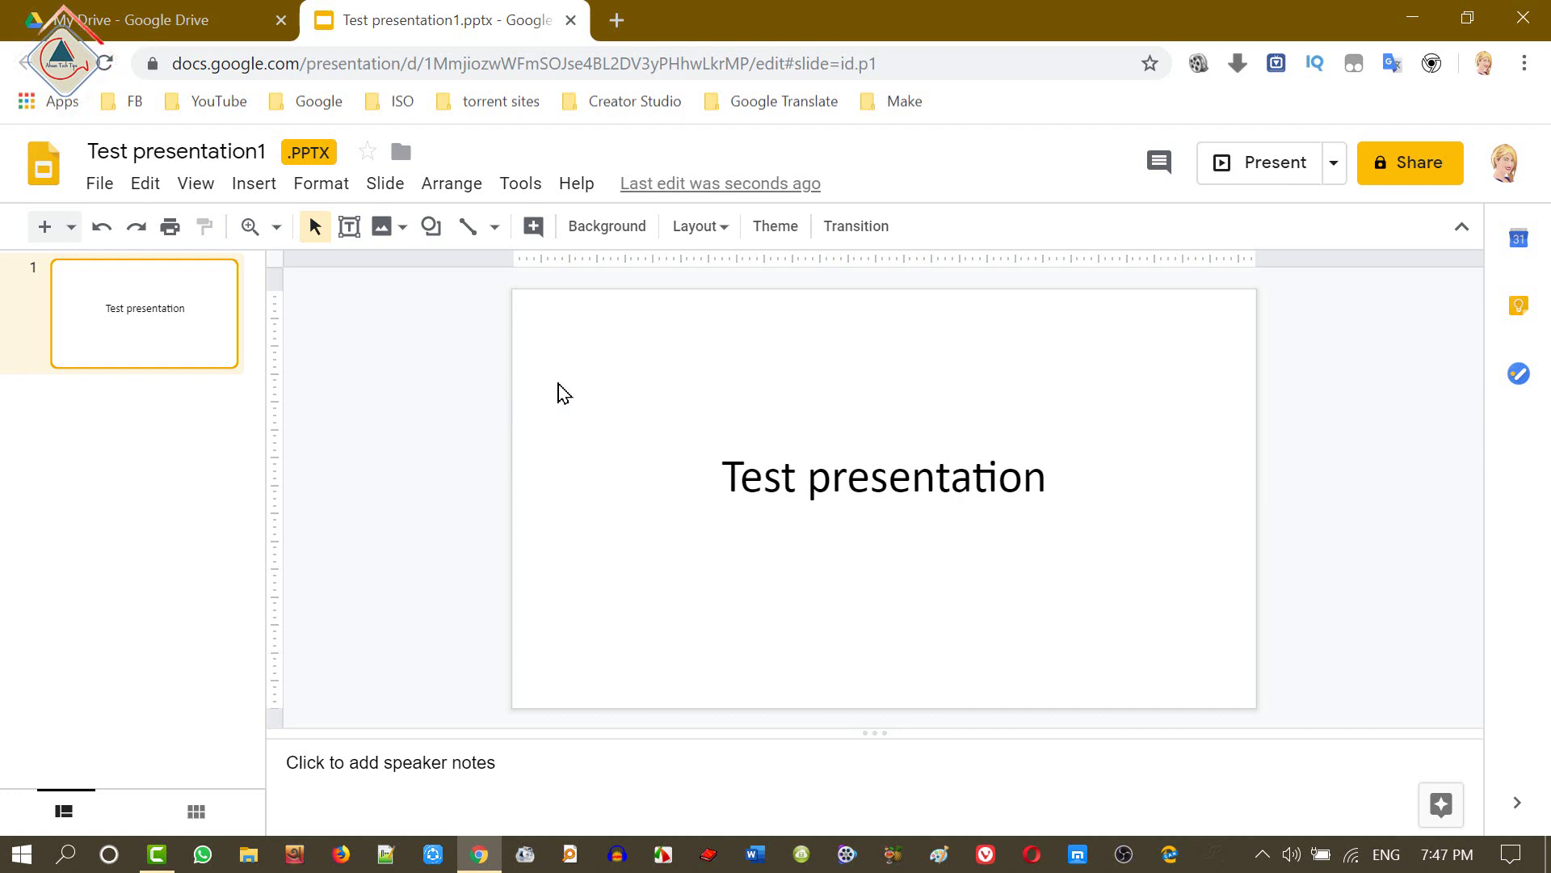
- Use File > Download to save Test presentation1 as a Microsoft PowerPoint (.pptx) file
left_click(97, 185)
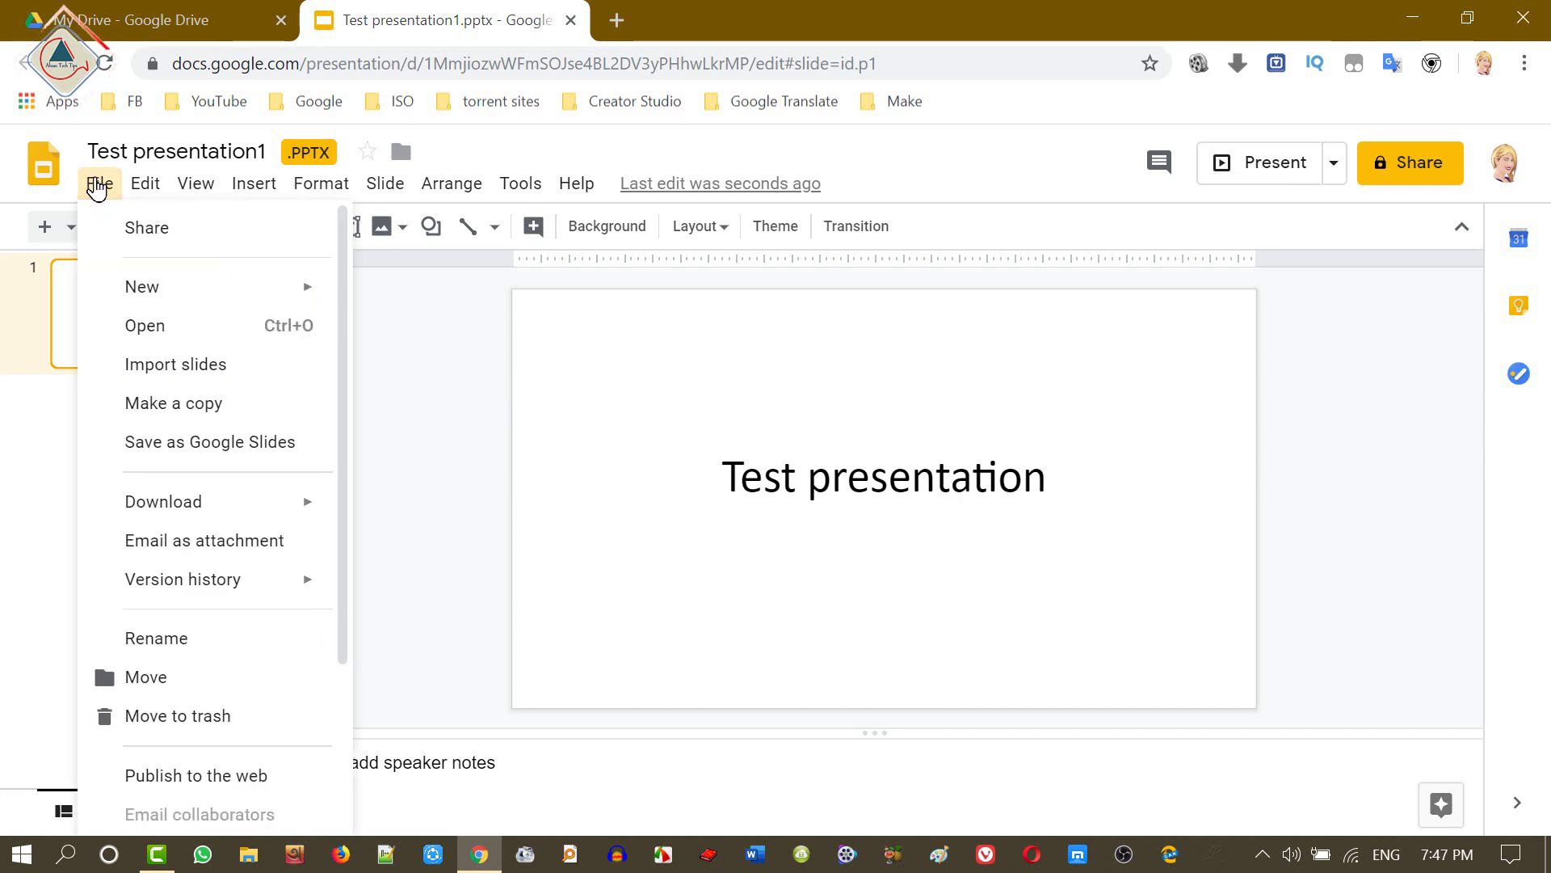
mouse_move(210, 505)
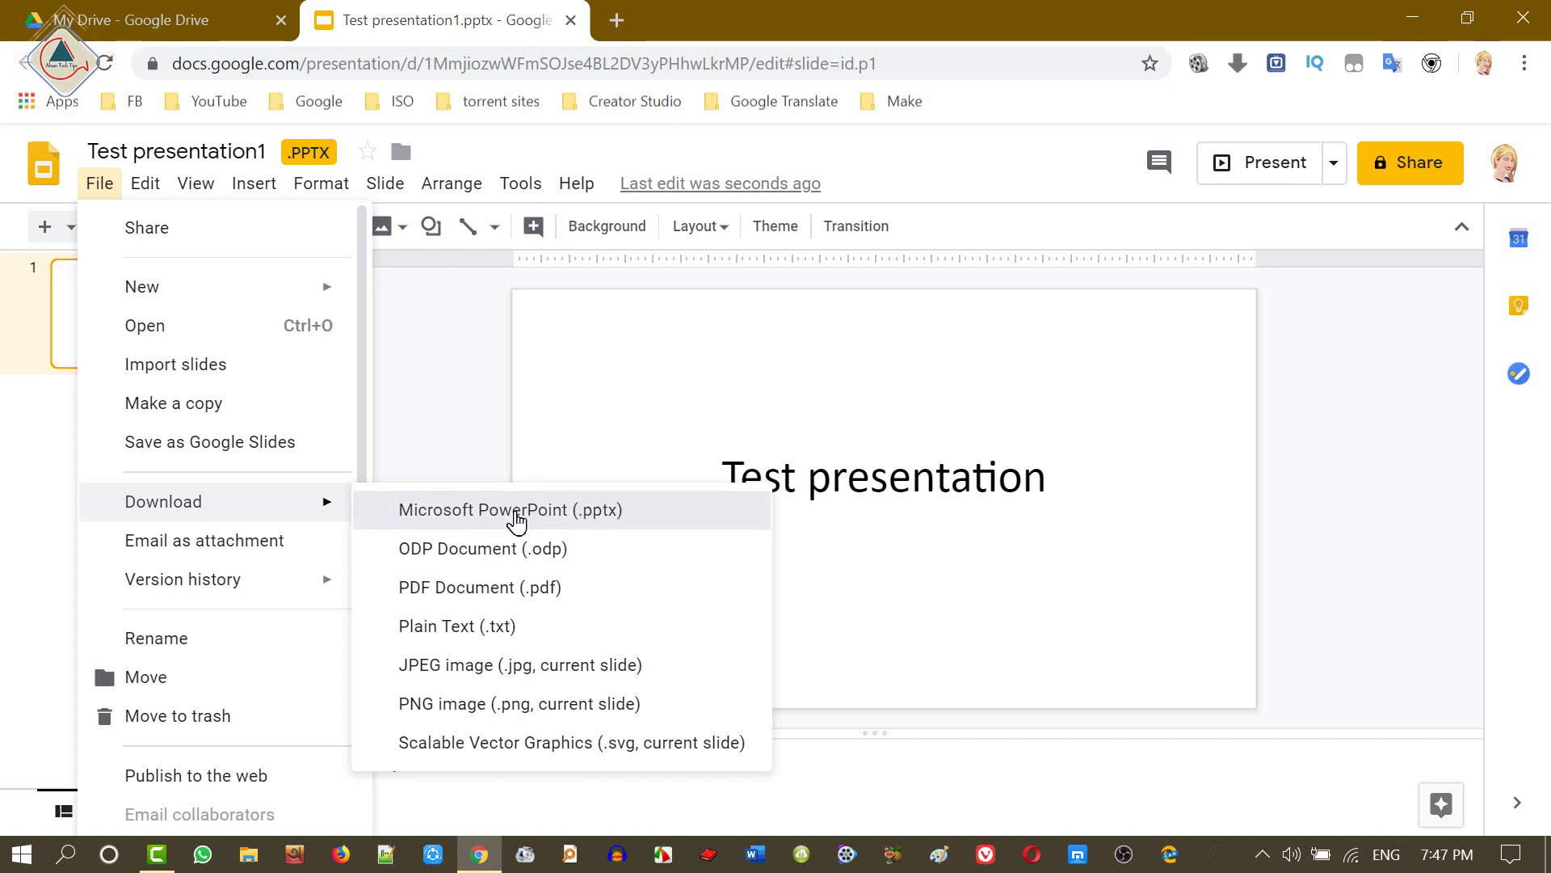
left_click(517, 522)
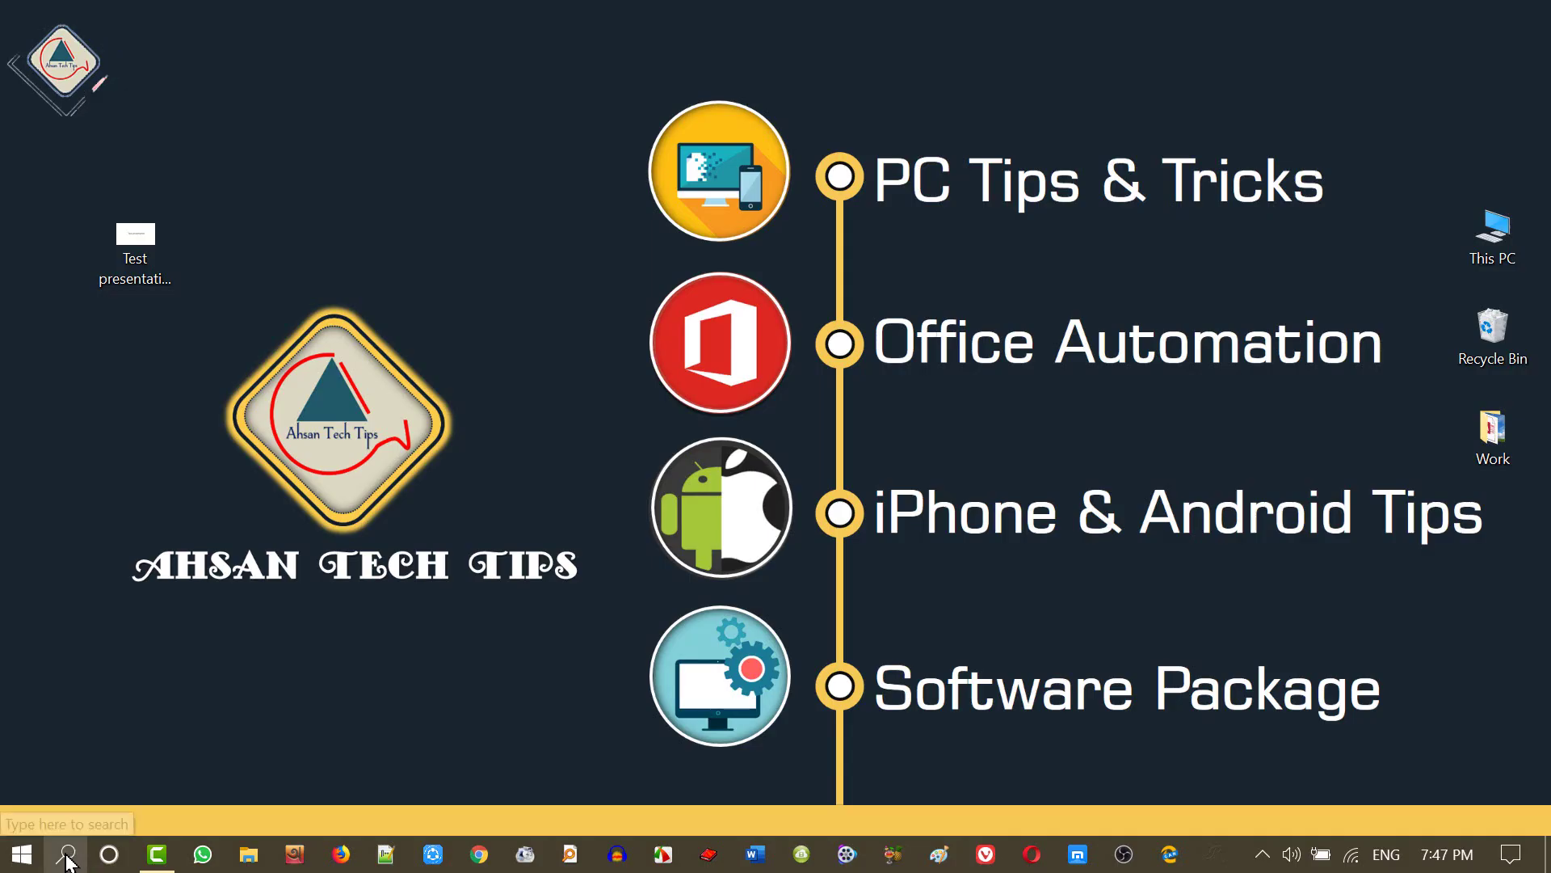
- Launch PowerPoint from Windows search and create a blank presentation
left_click(67, 854)
type("powerpoint")
key("Return")
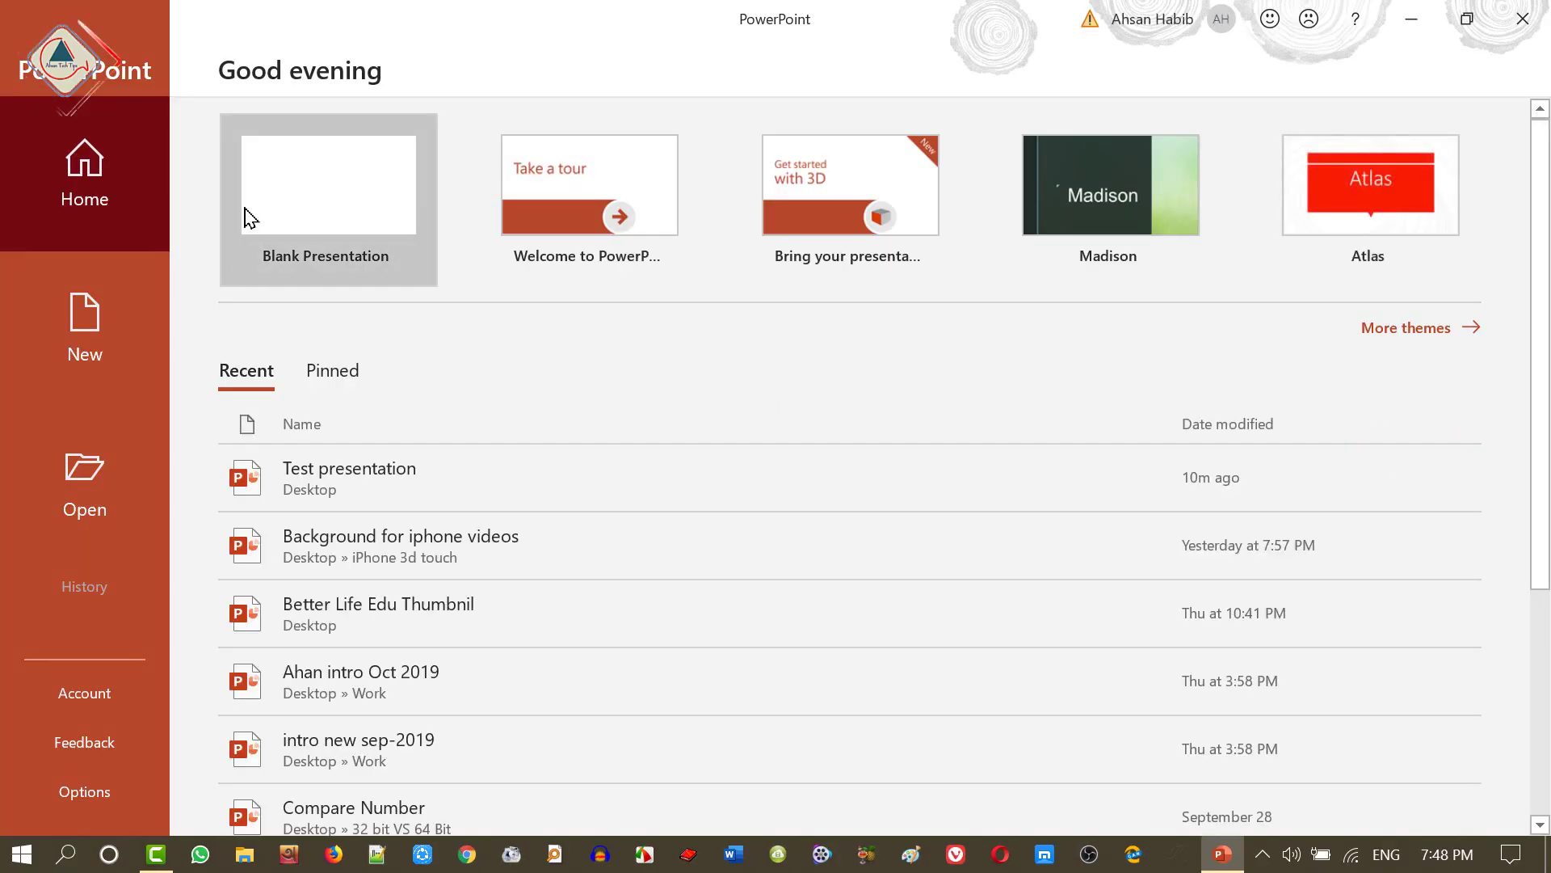
left_click(339, 198)
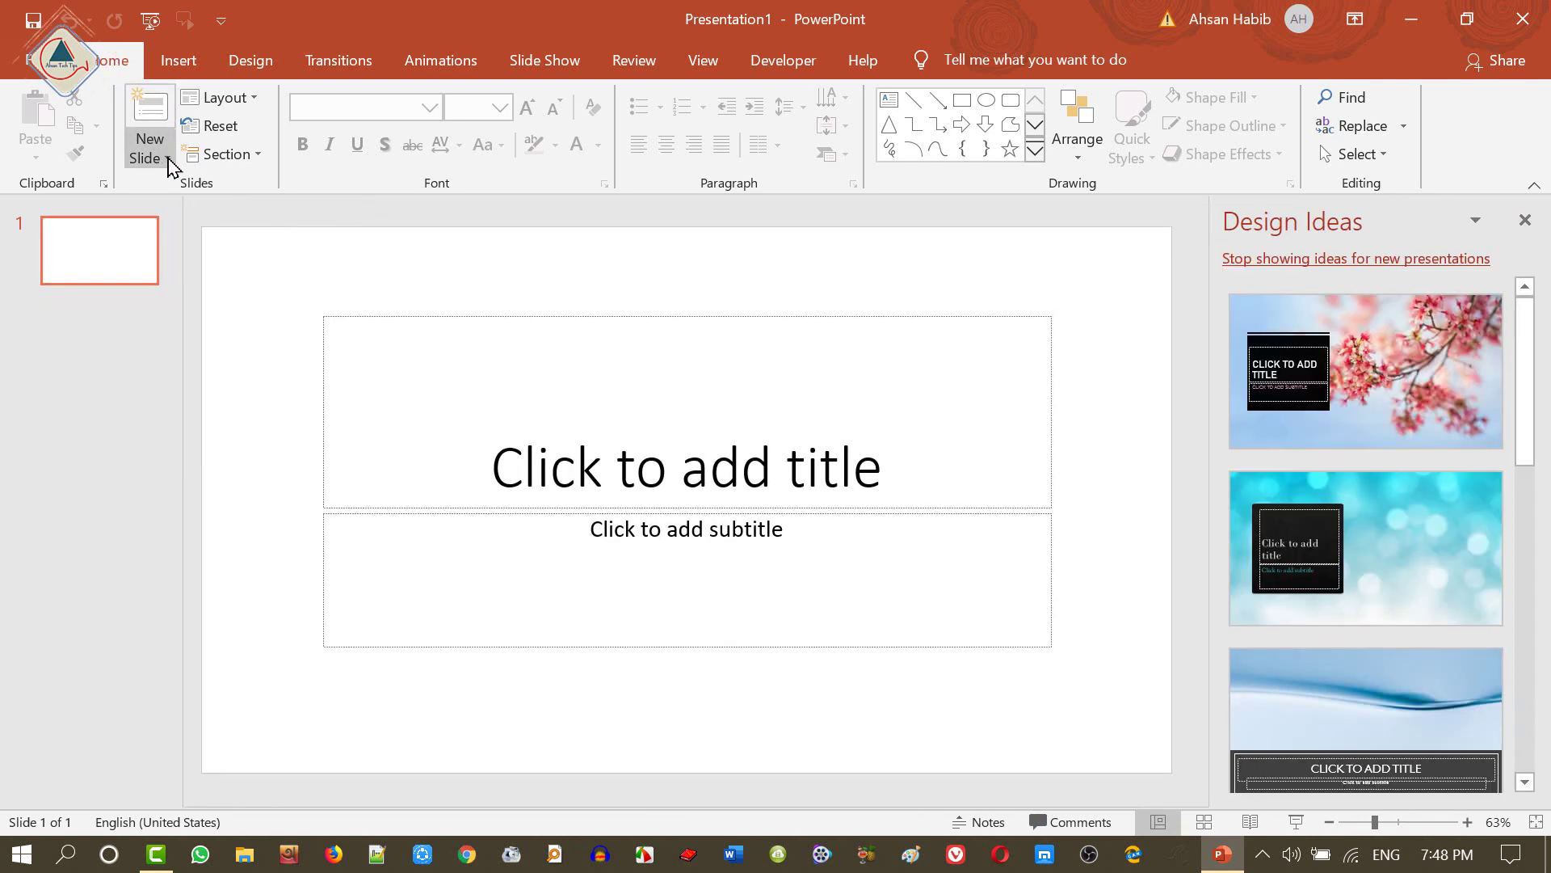
- Open the Reuse Slides panel from New Slide and close Design Ideas
left_click(170, 158)
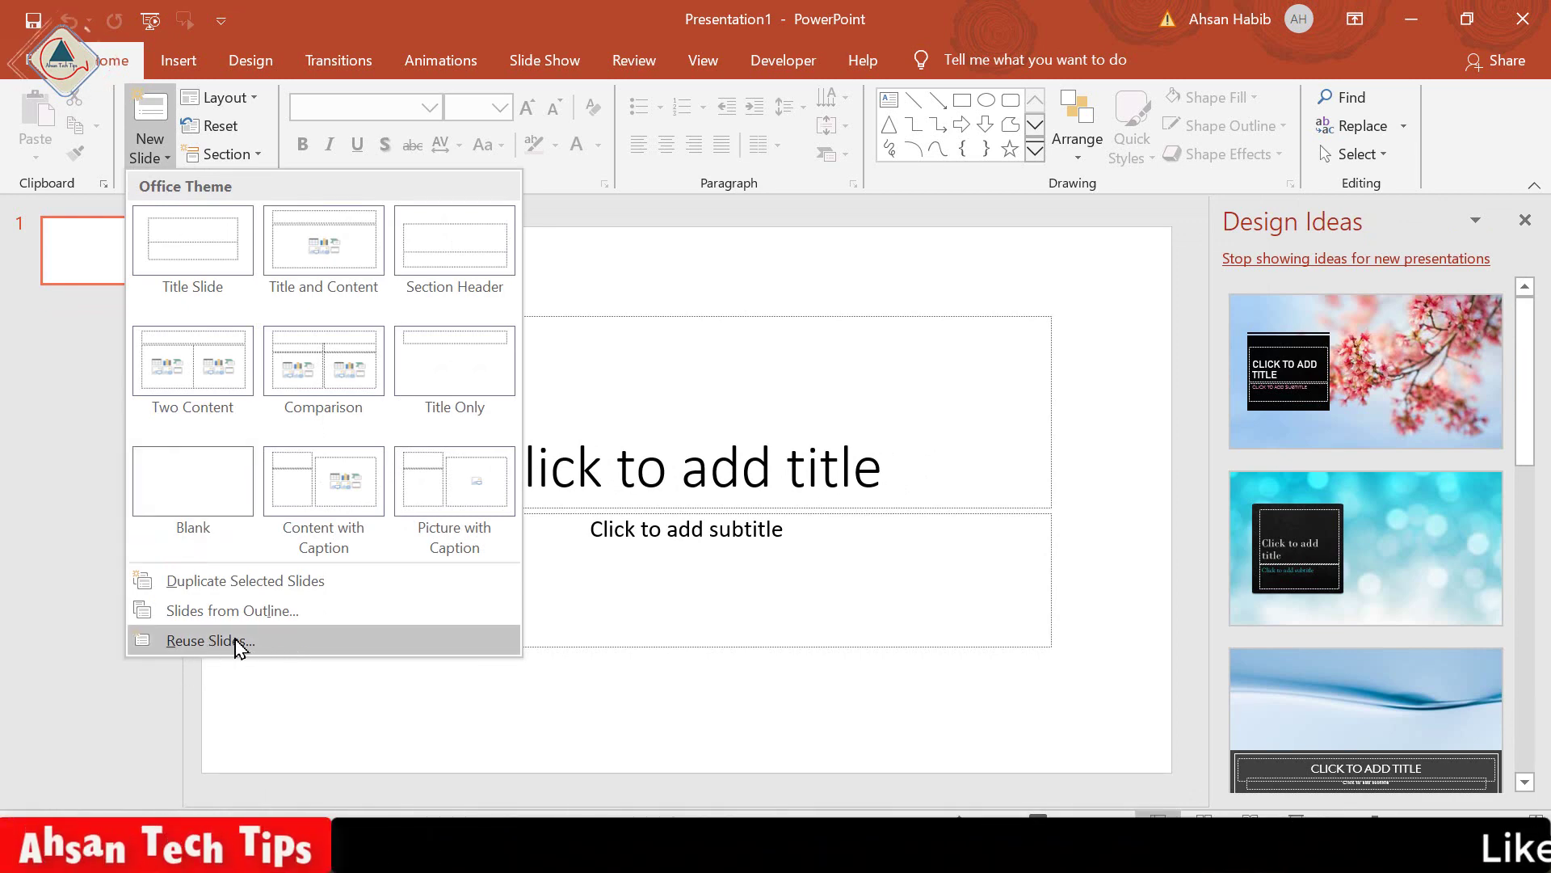
left_click(206, 640)
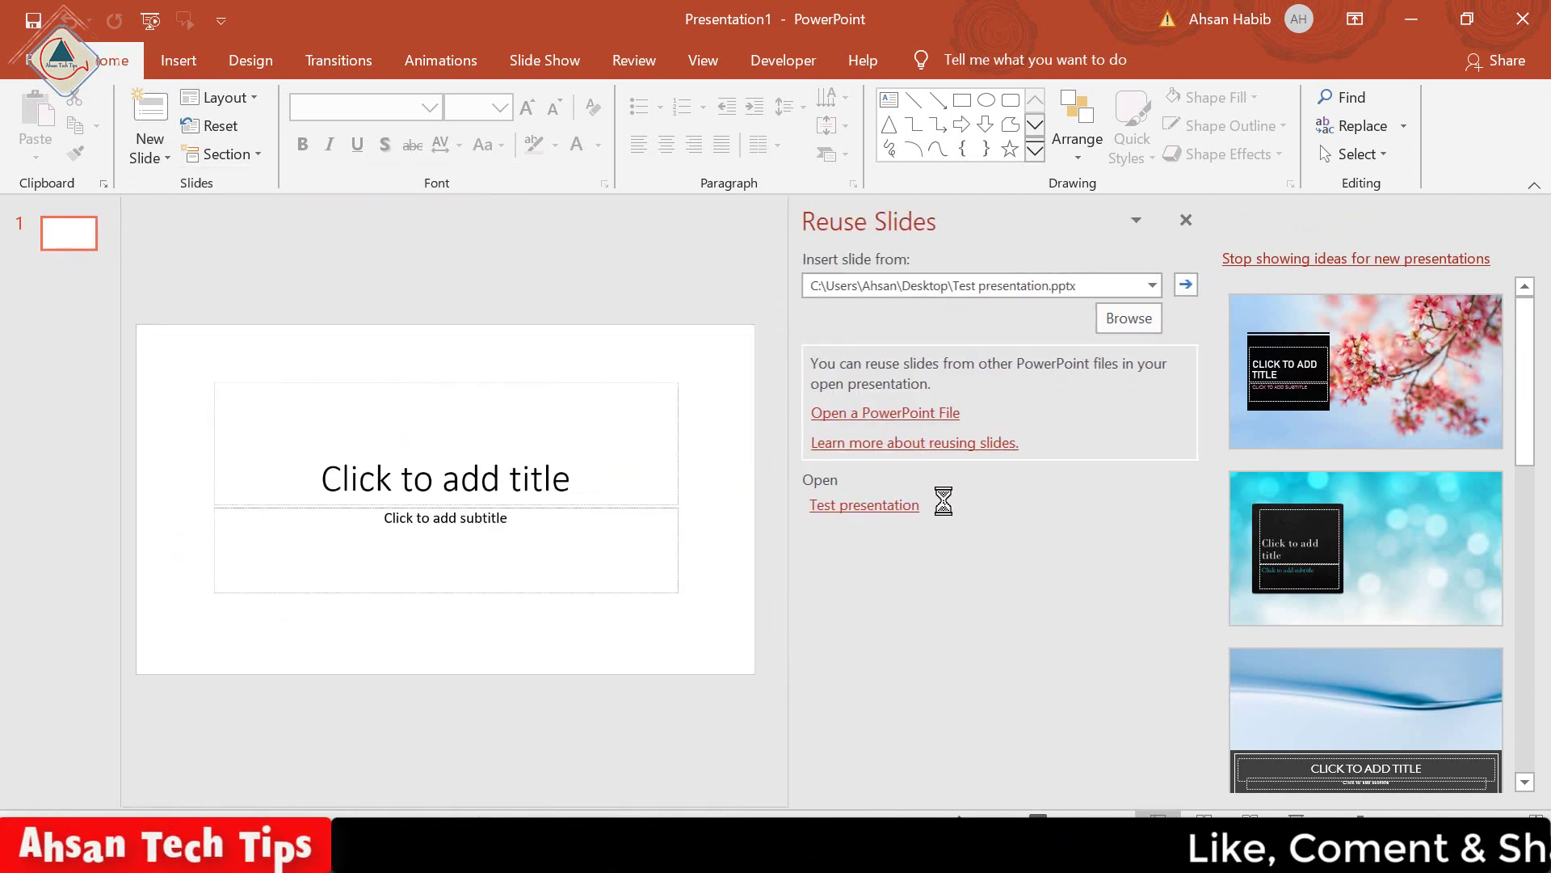
left_click(1524, 219)
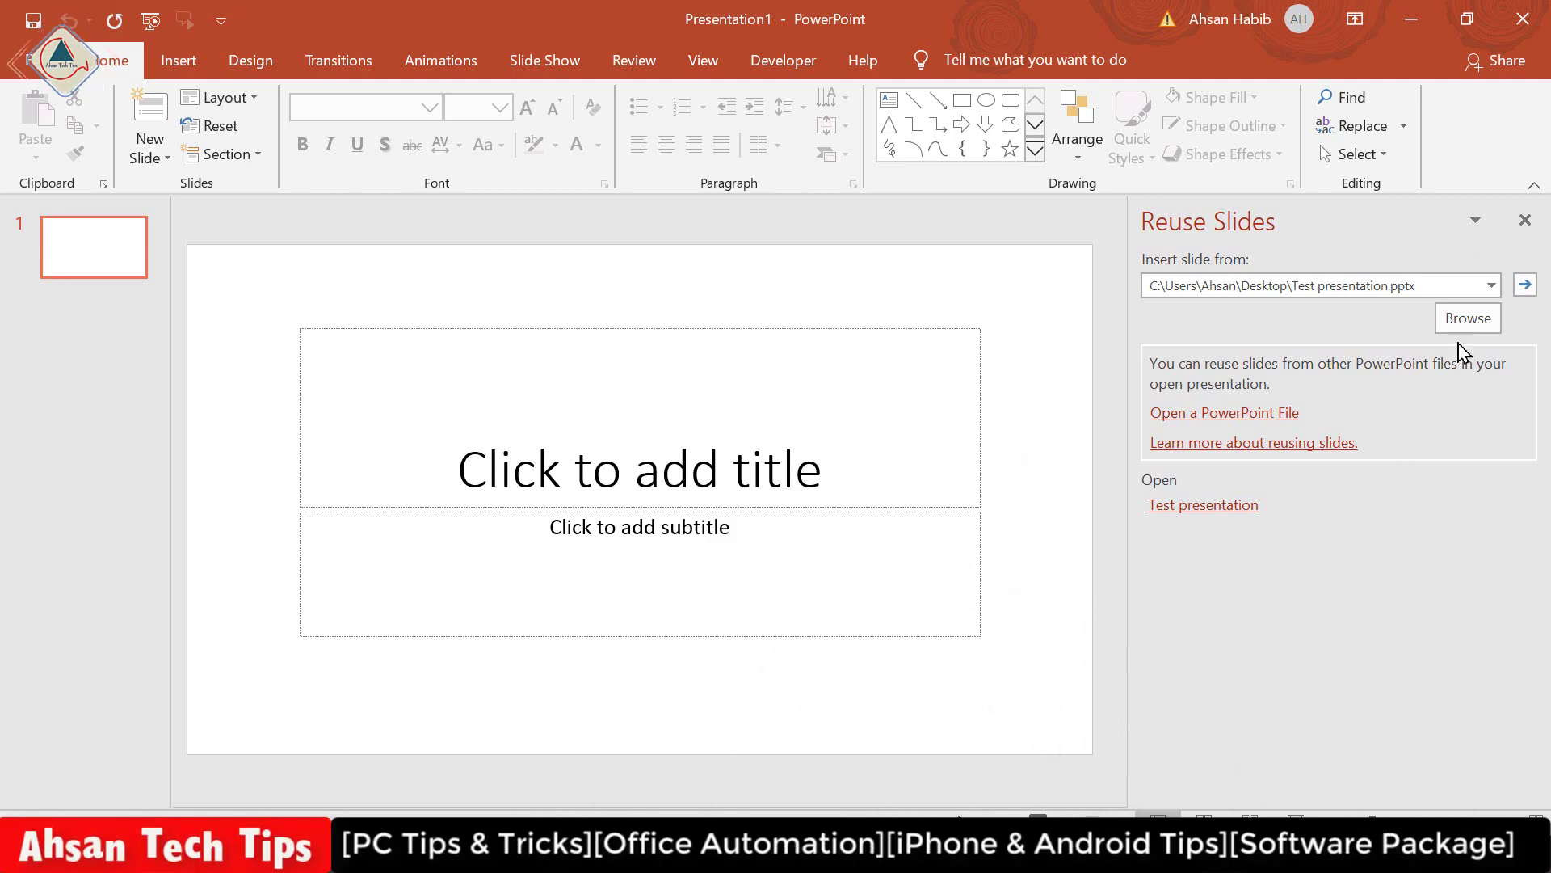
- Load Desktop\Test presentation1.pptx and insert its slide as slide 2, keeping source formatting
left_click(1467, 321)
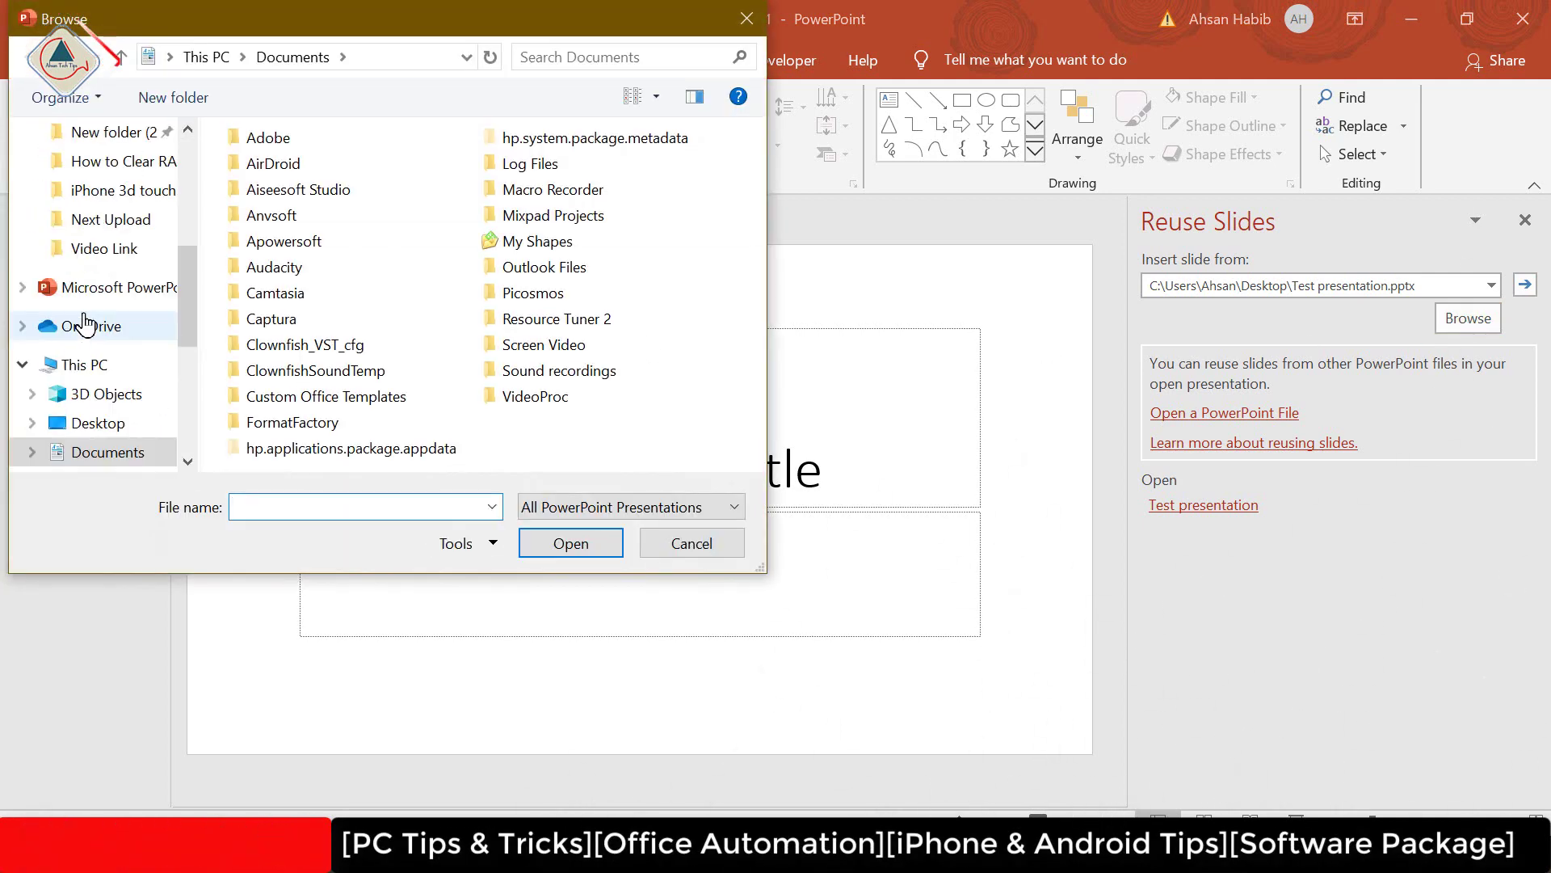
scroll(142, 202, "up", 5)
left_click(113, 180)
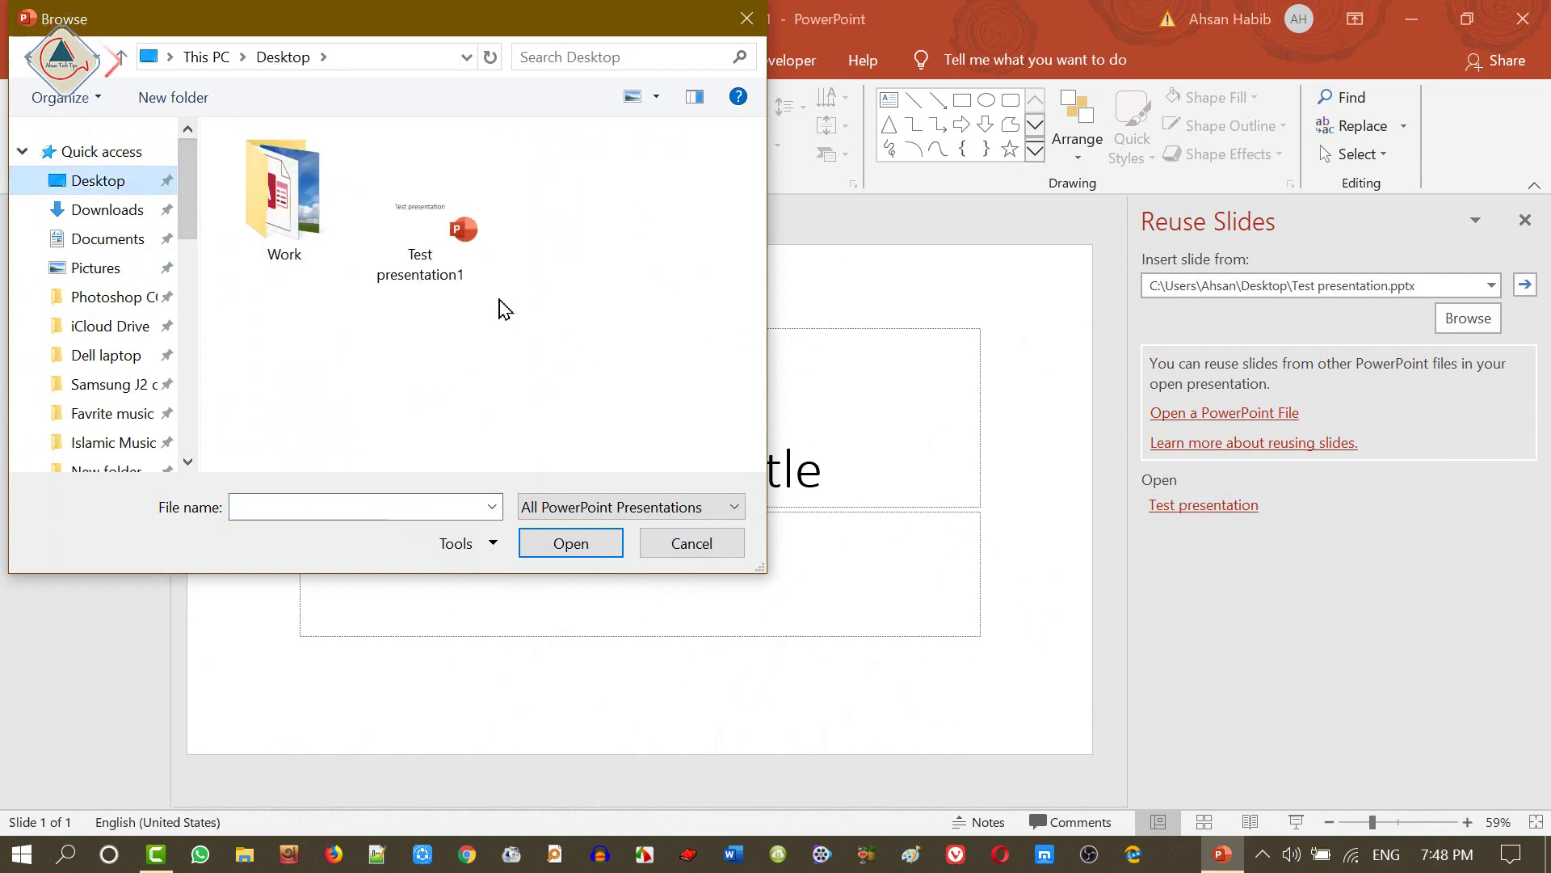
left_click(450, 266)
left_click(565, 546)
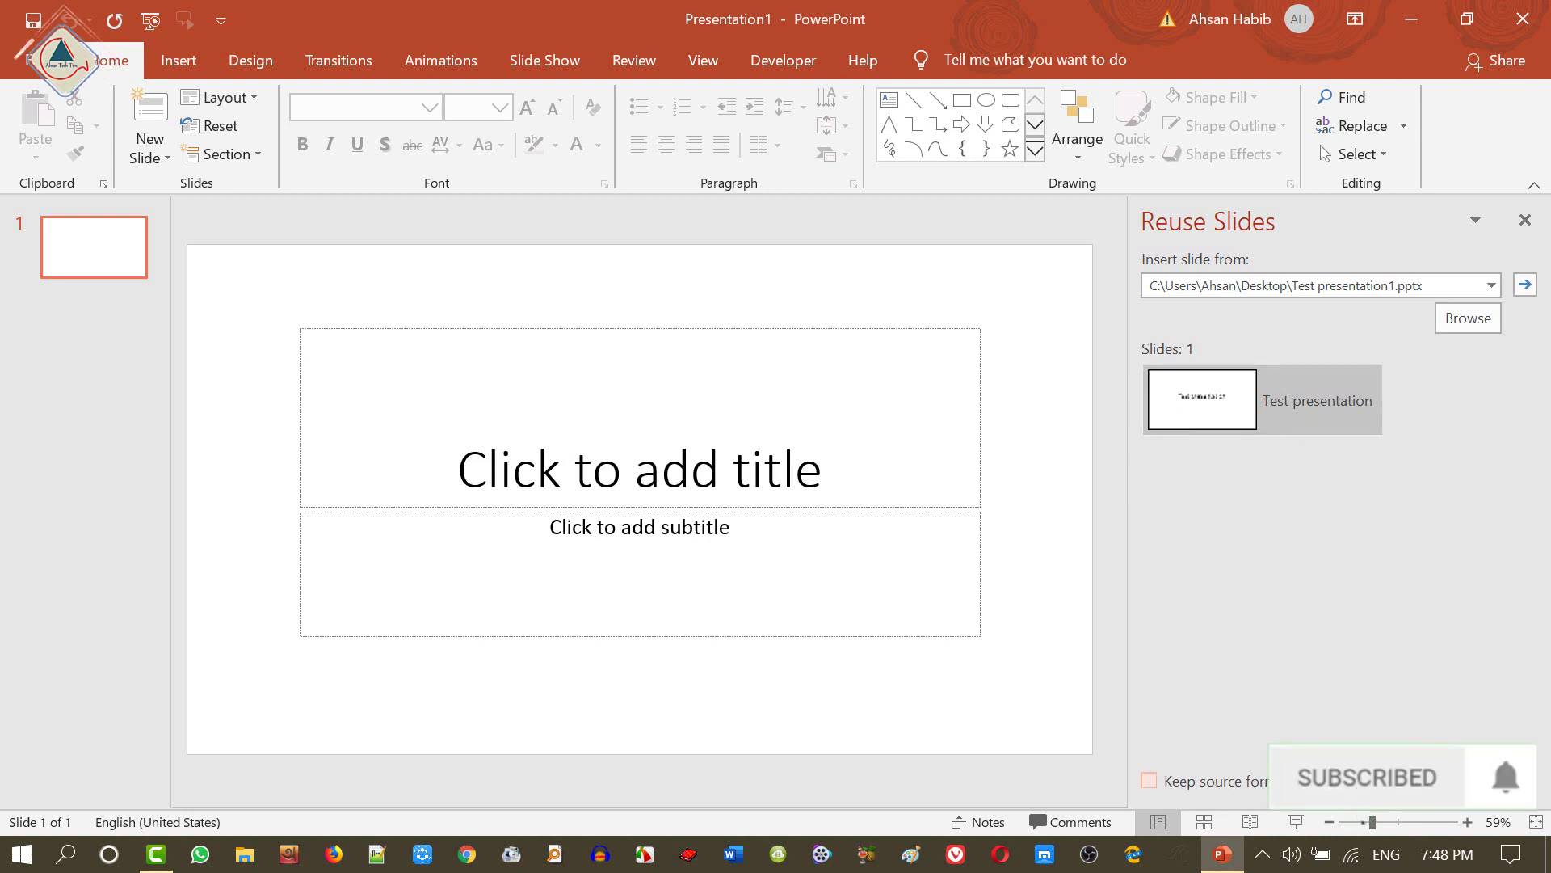
left_click(1153, 781)
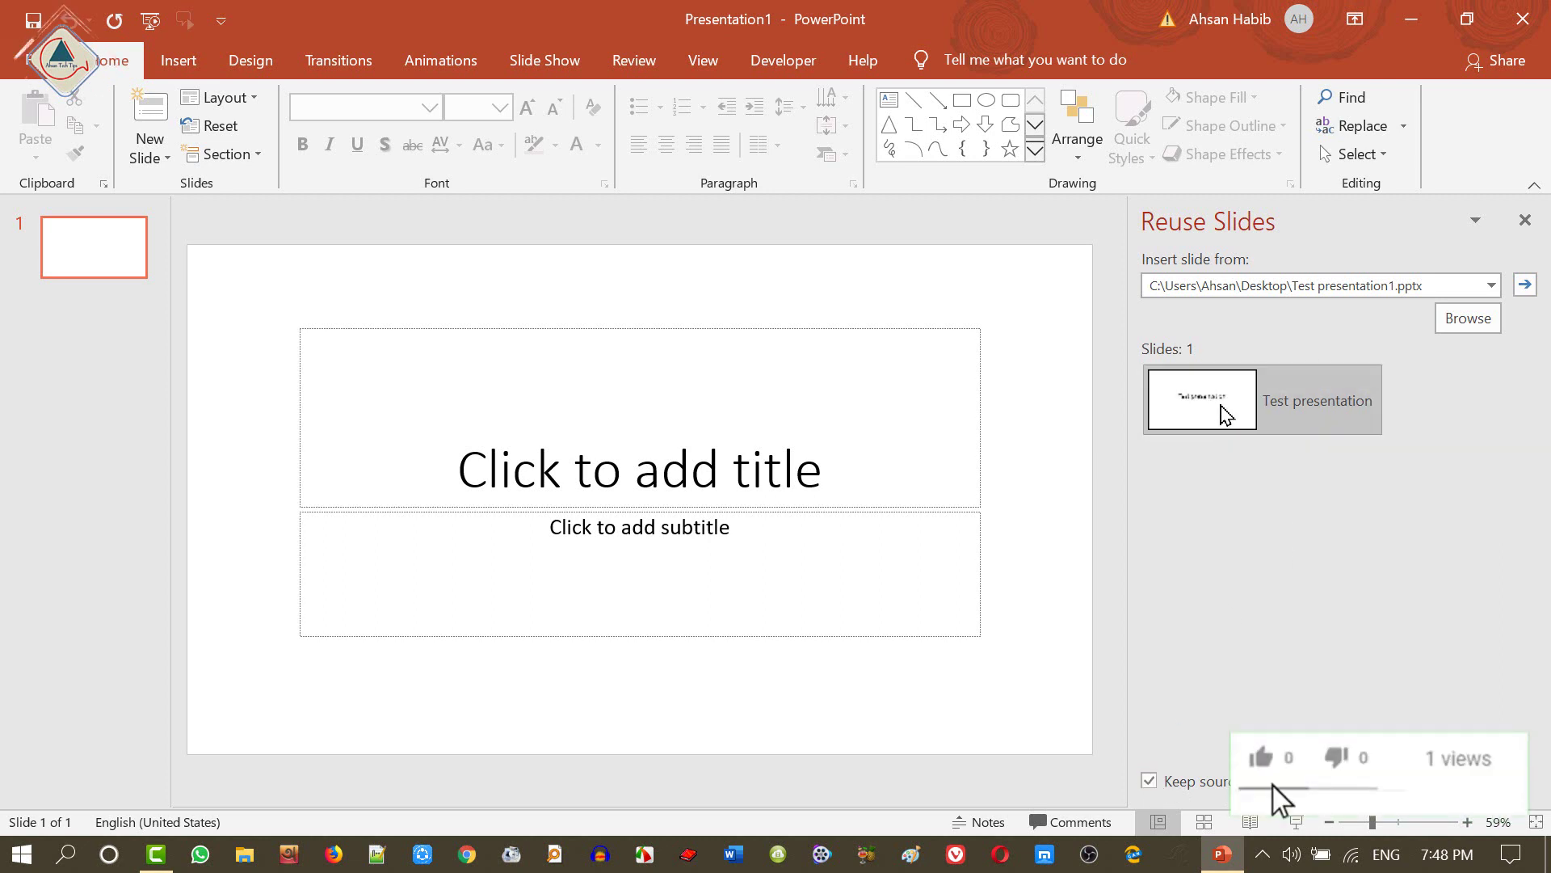
left_click(1226, 415)
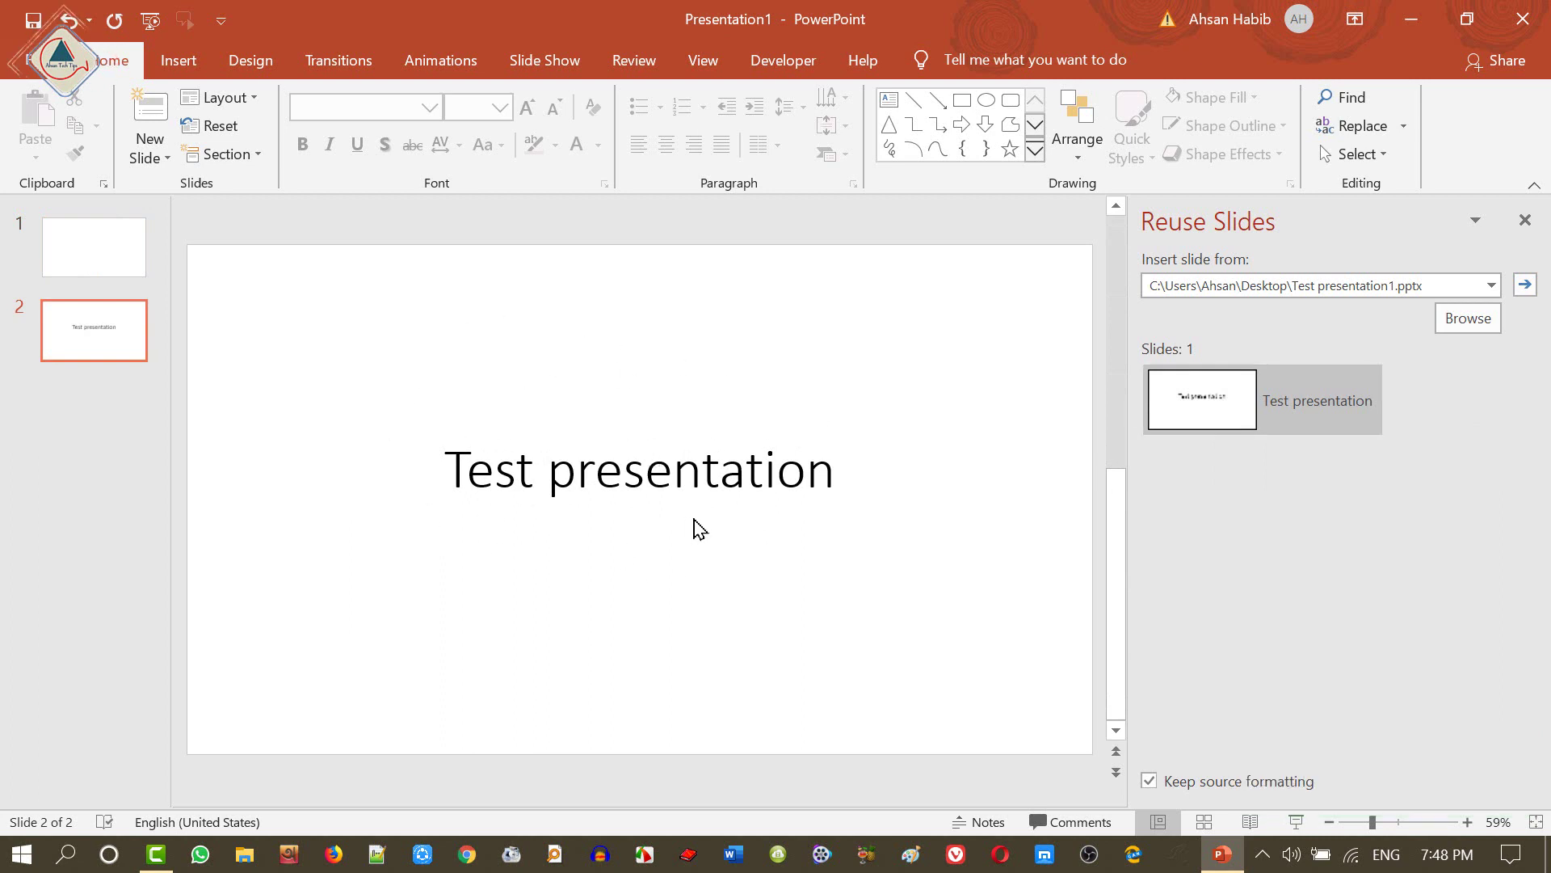
- Visit the Save As view in the File tab, then return to the slides without saving
left_click(36, 73)
left_click(90, 390)
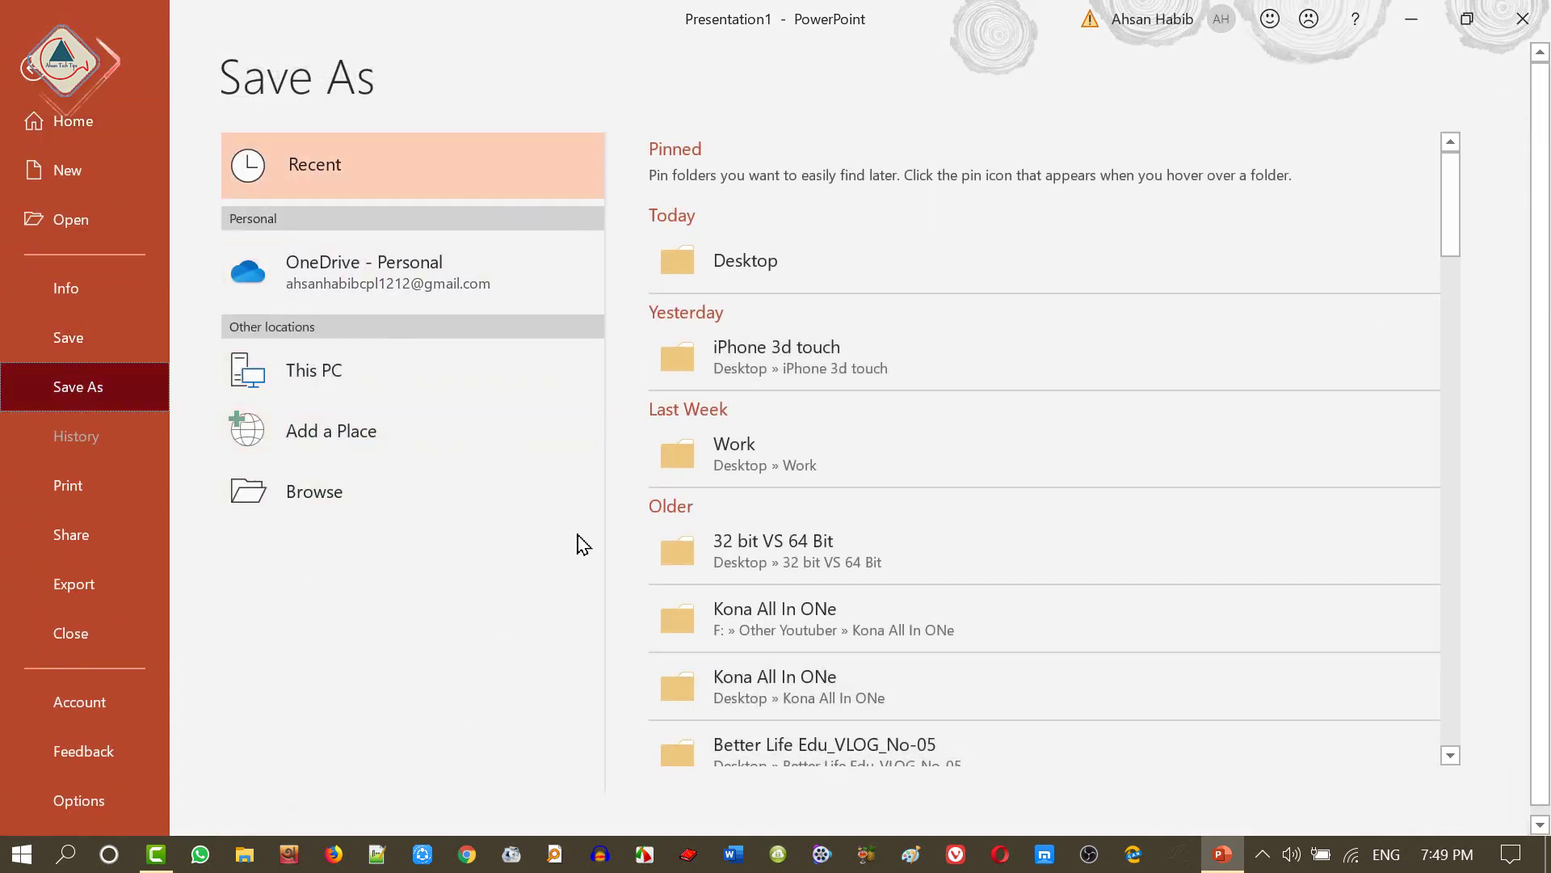
left_click(33, 69)
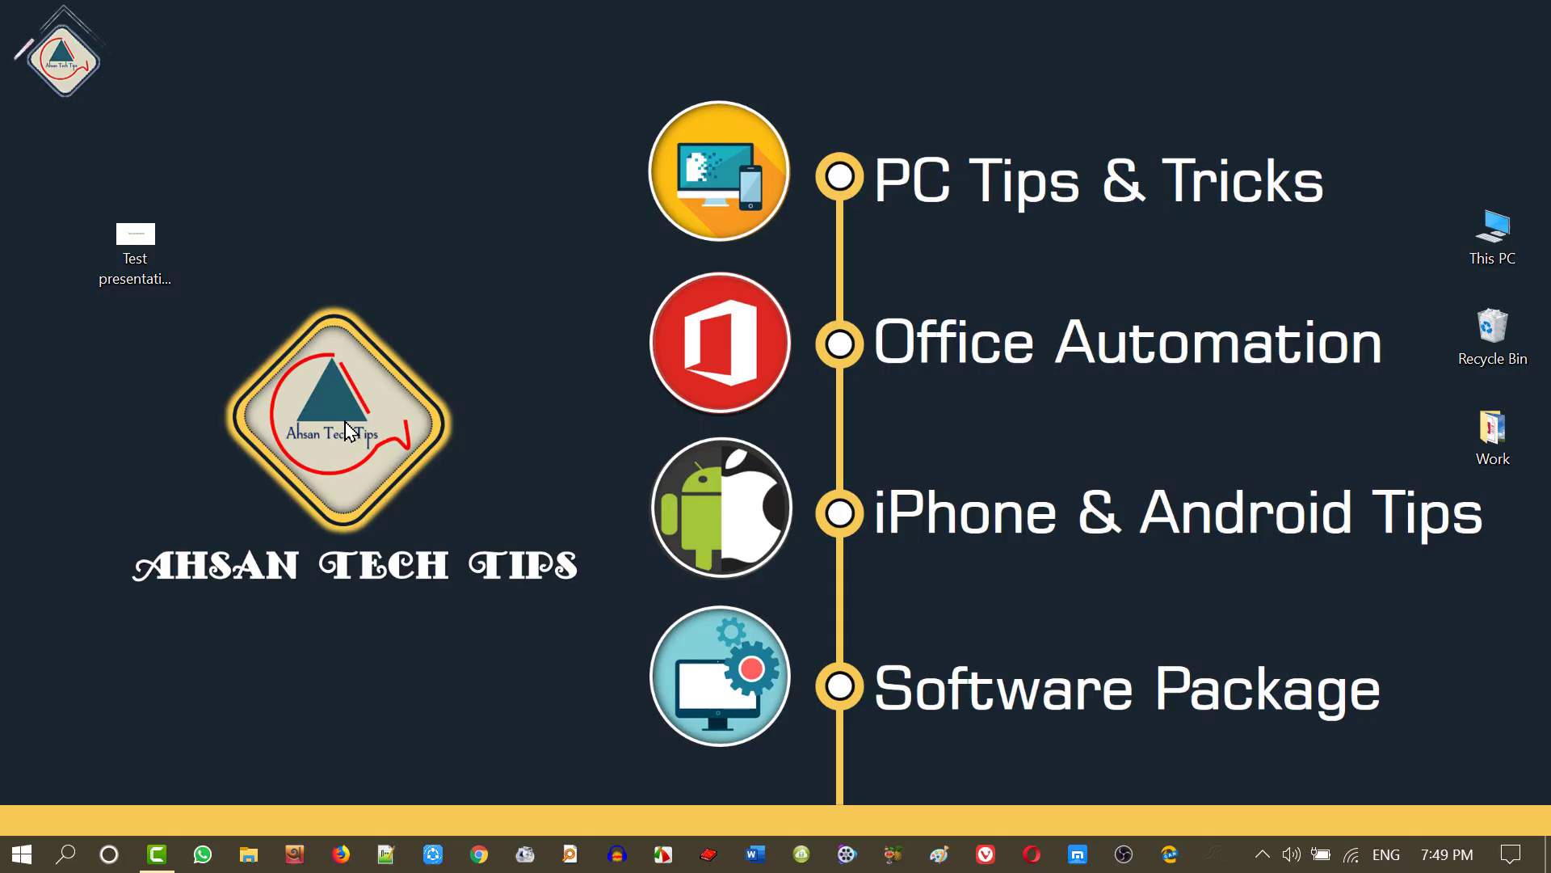
- Drop the Test presentation1 desktop icon into the Win+R Open box and run it to open the file
key("super+r")
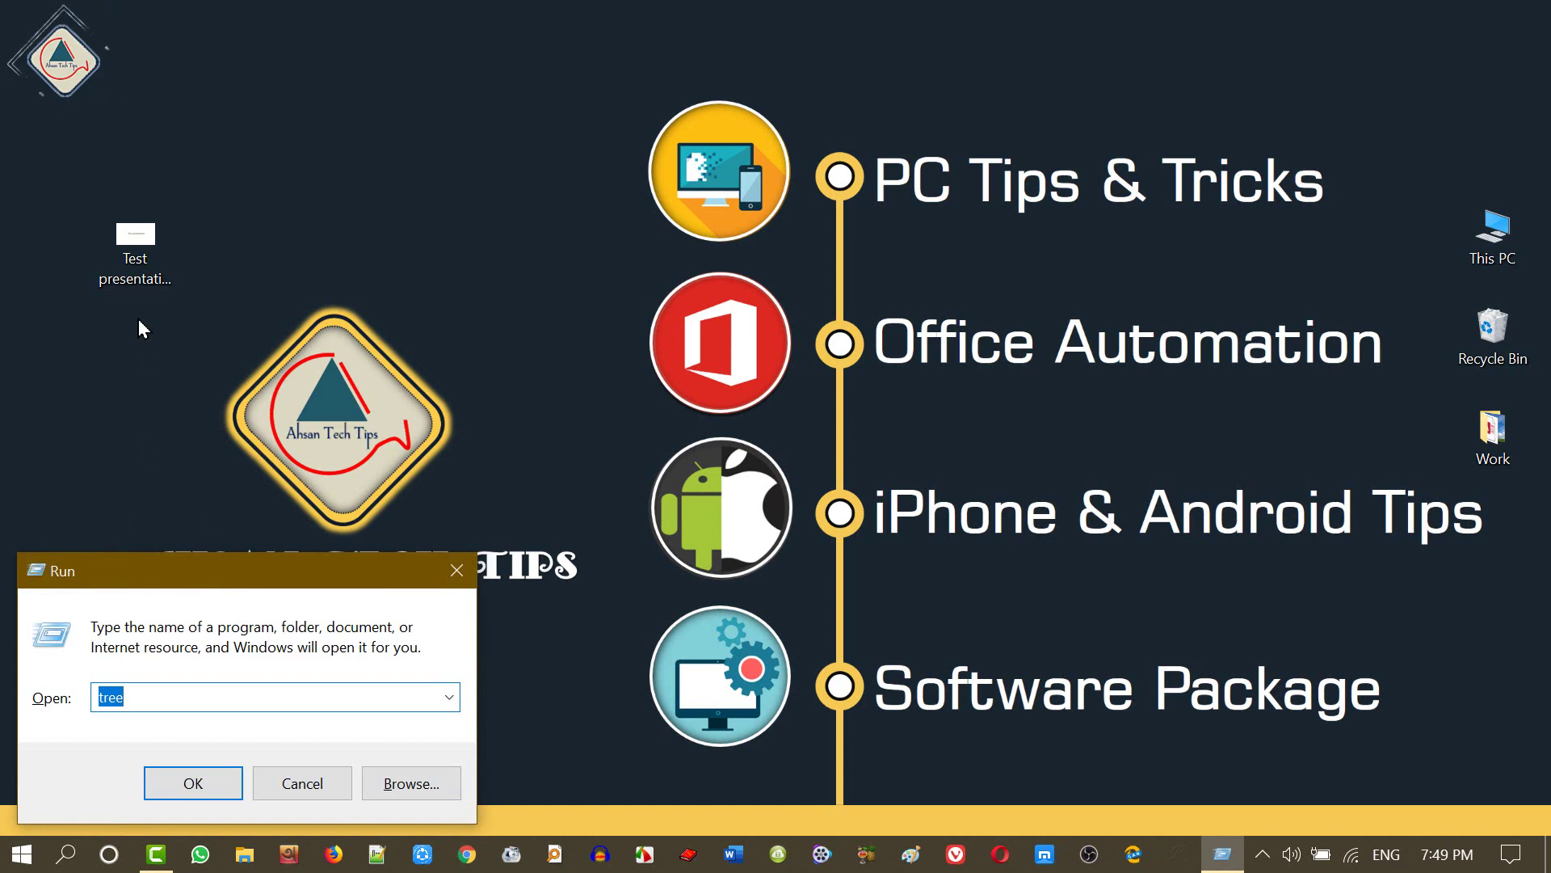
left_click(137, 252)
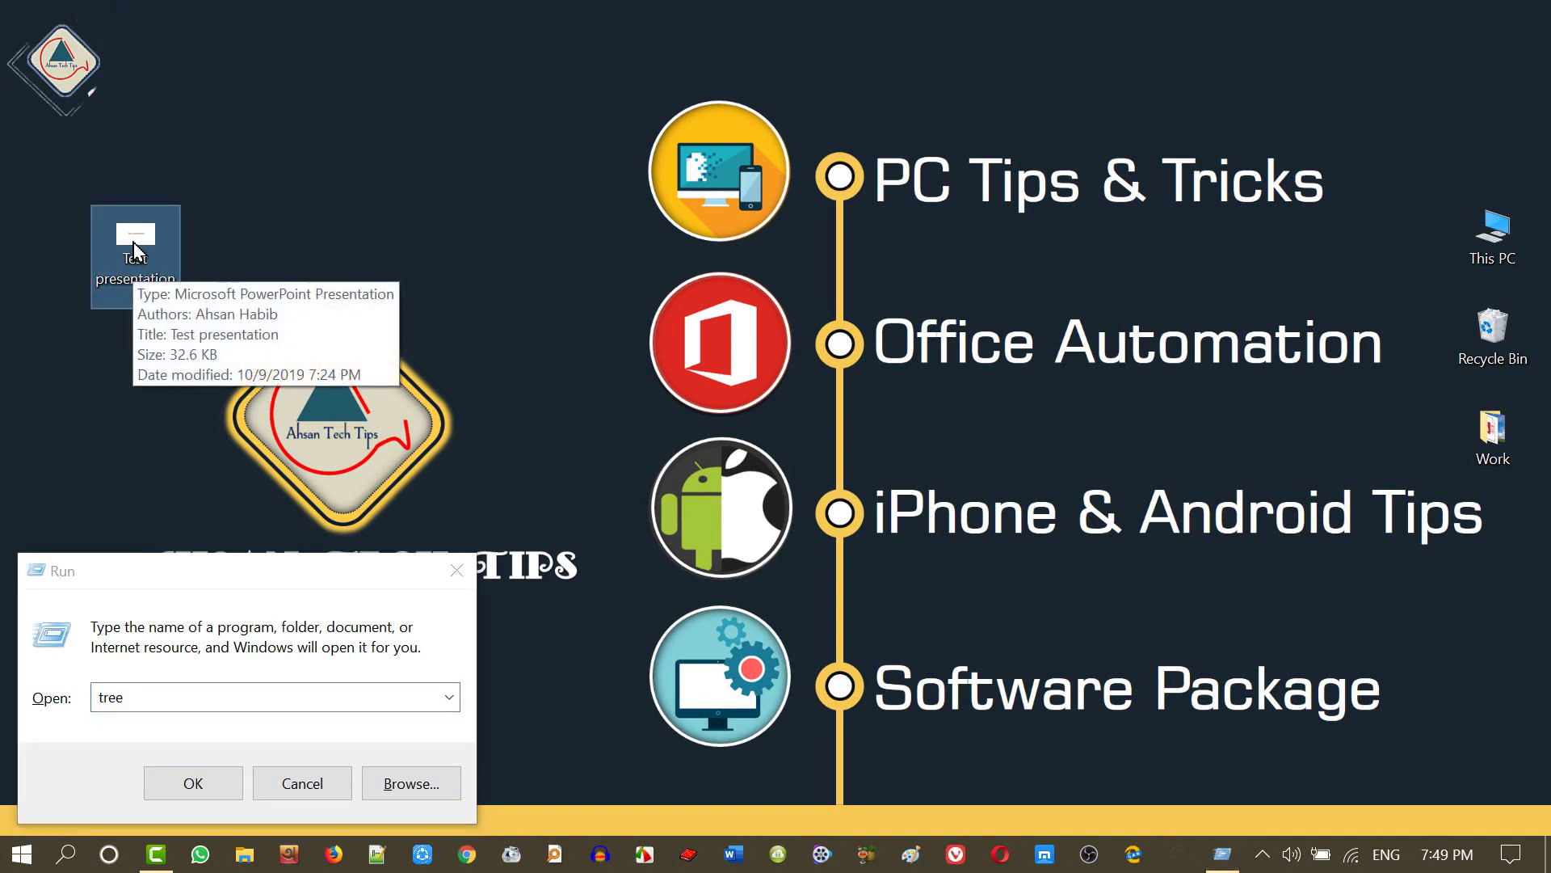
left_click_drag(135, 252, 146, 701)
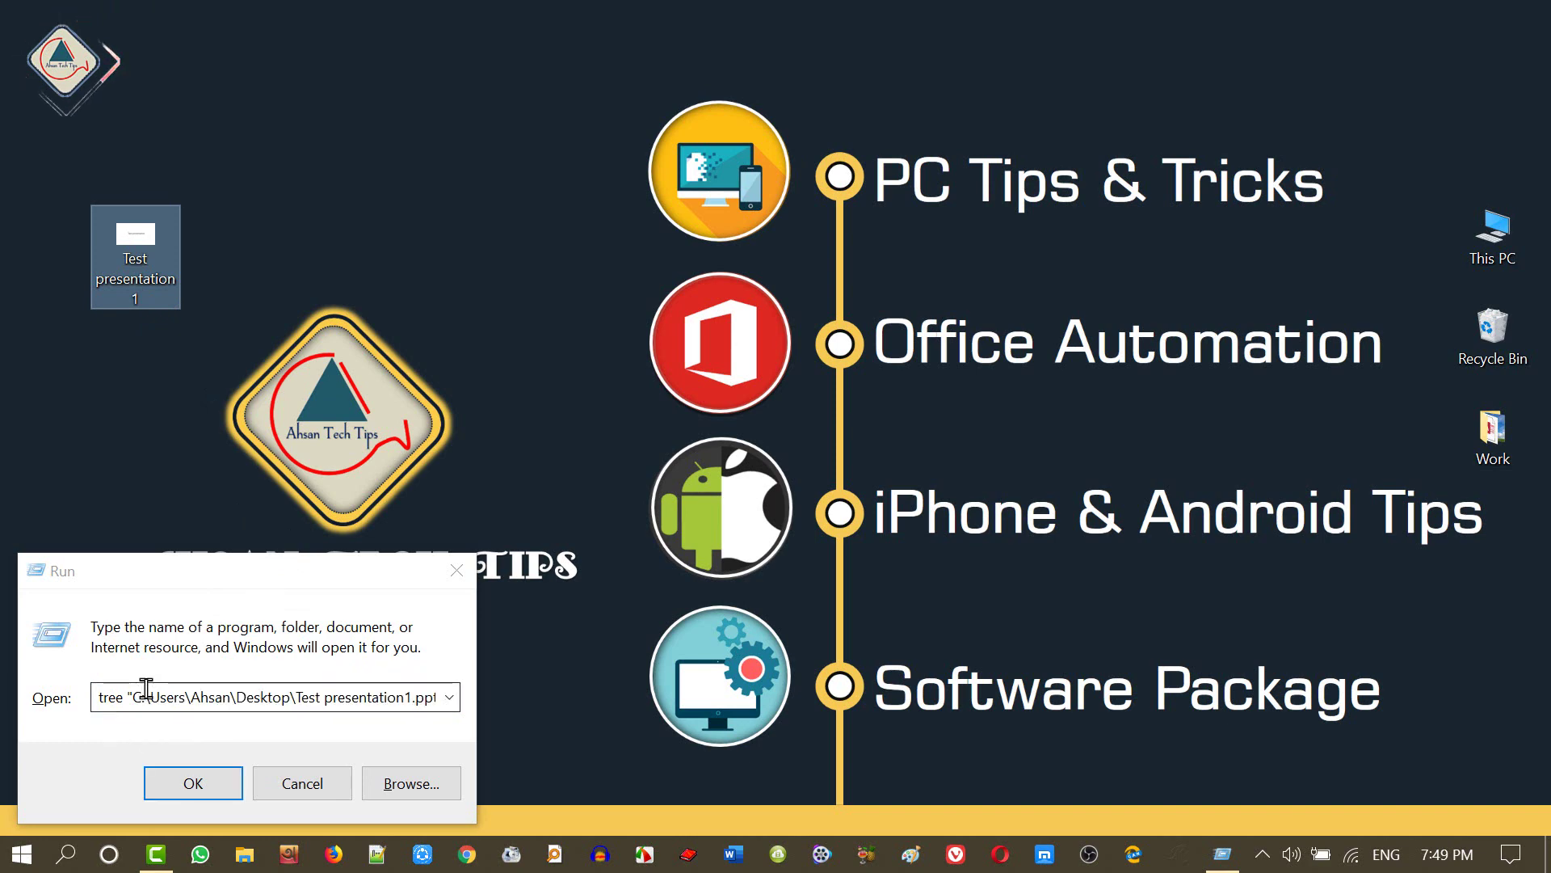
left_click(199, 733)
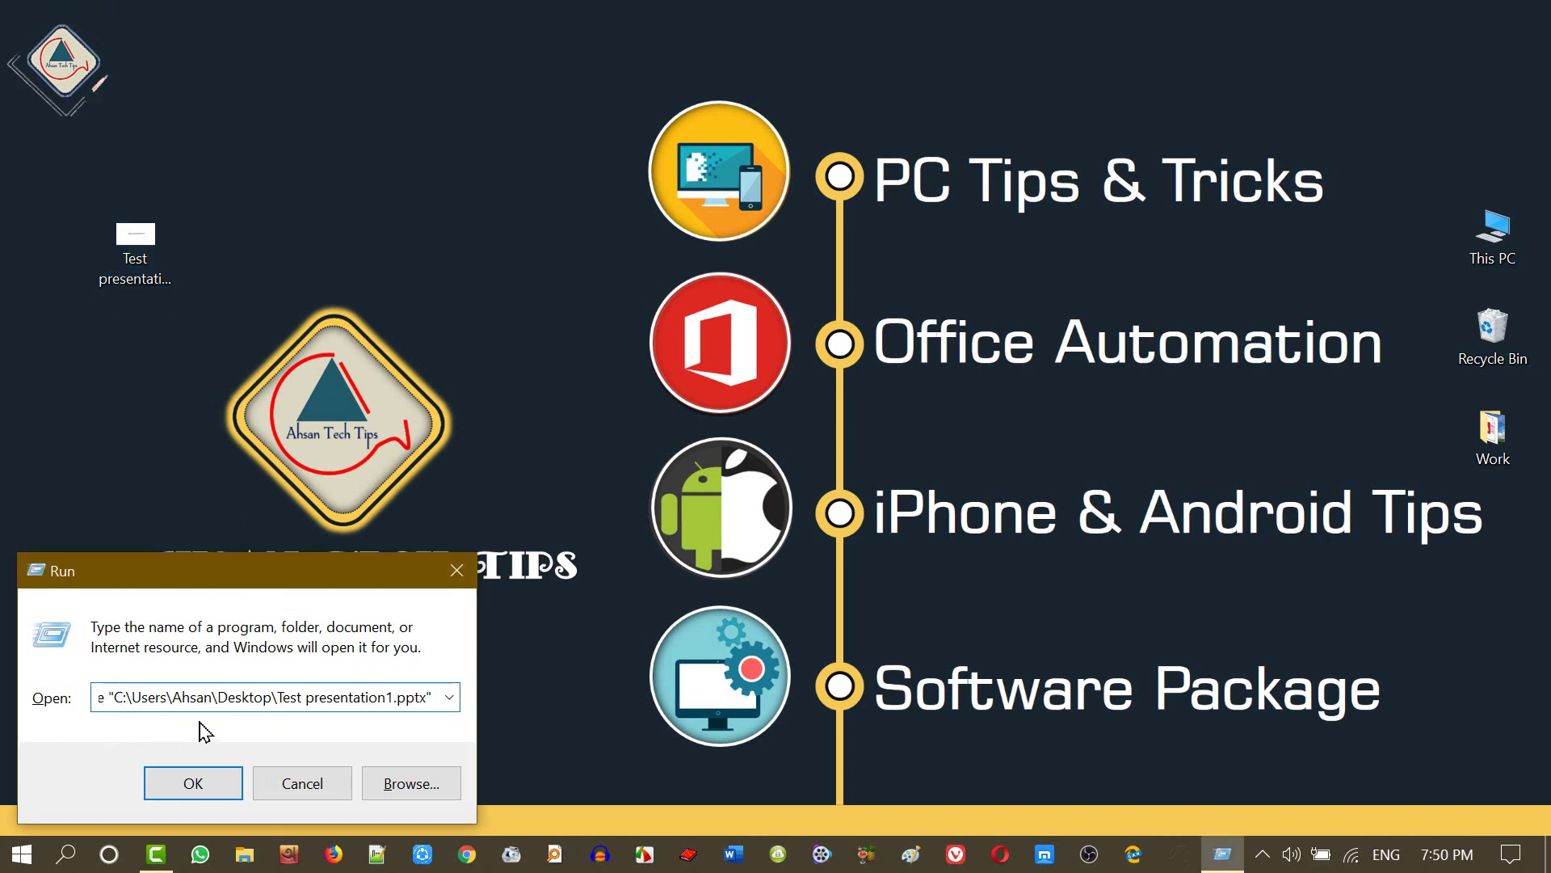
key("Left")
key("Left")
key("Left")
key("Left")
key("Left")
key("Left")
key("Left")
key("Left")
key("Left")
key("Left")
key("Left")
key("Left")
key("Left")
key("Left")
key("Left")
key("Left")
key("Left")
key("Left")
key("Left")
key("Left")
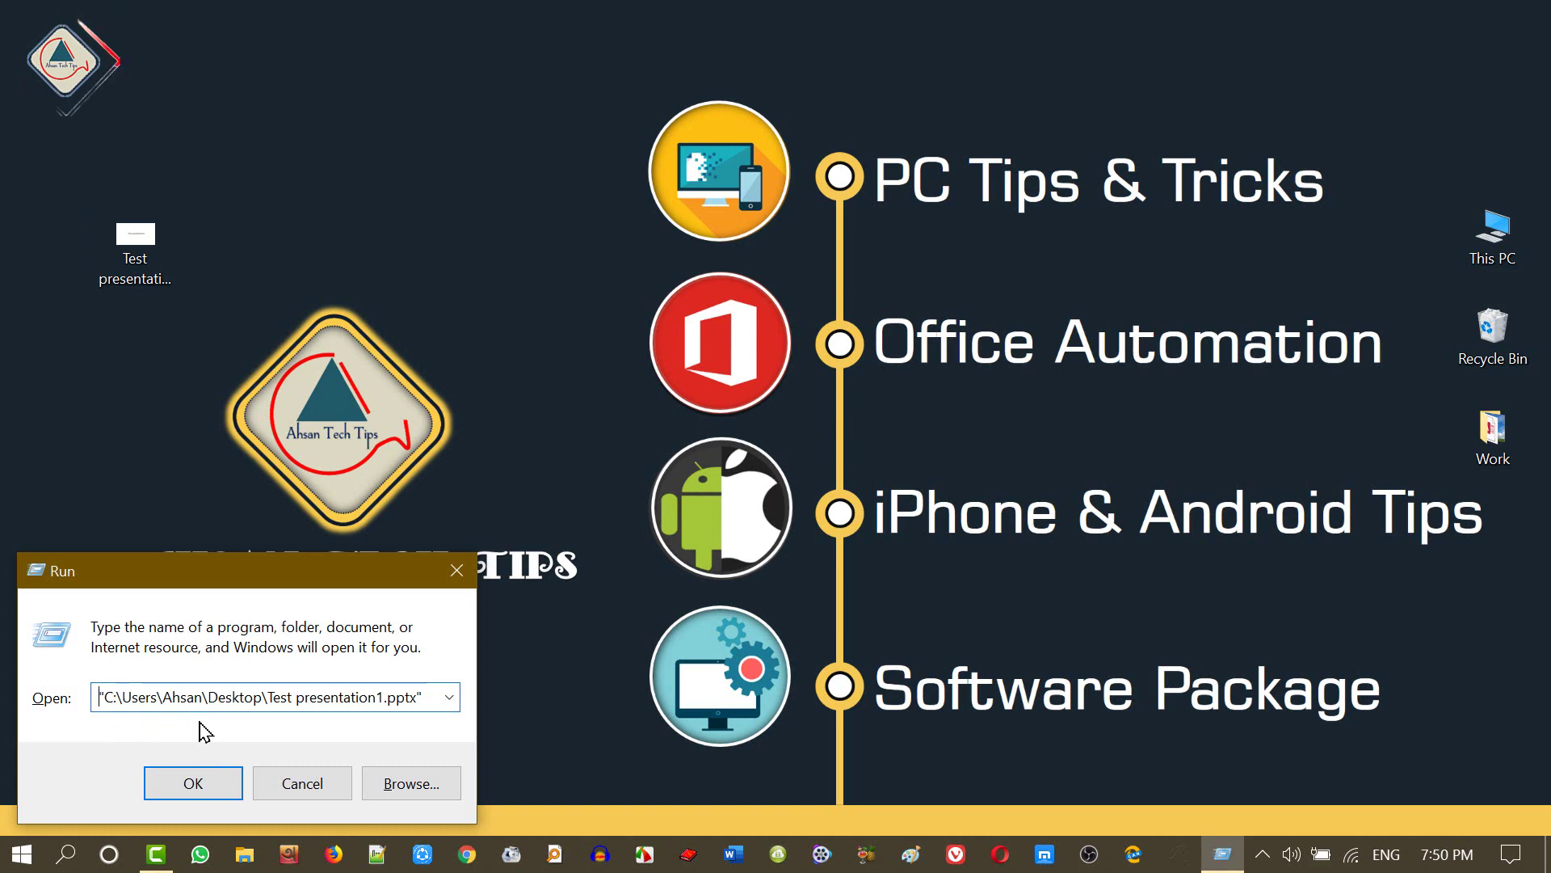
left_click(201, 782)
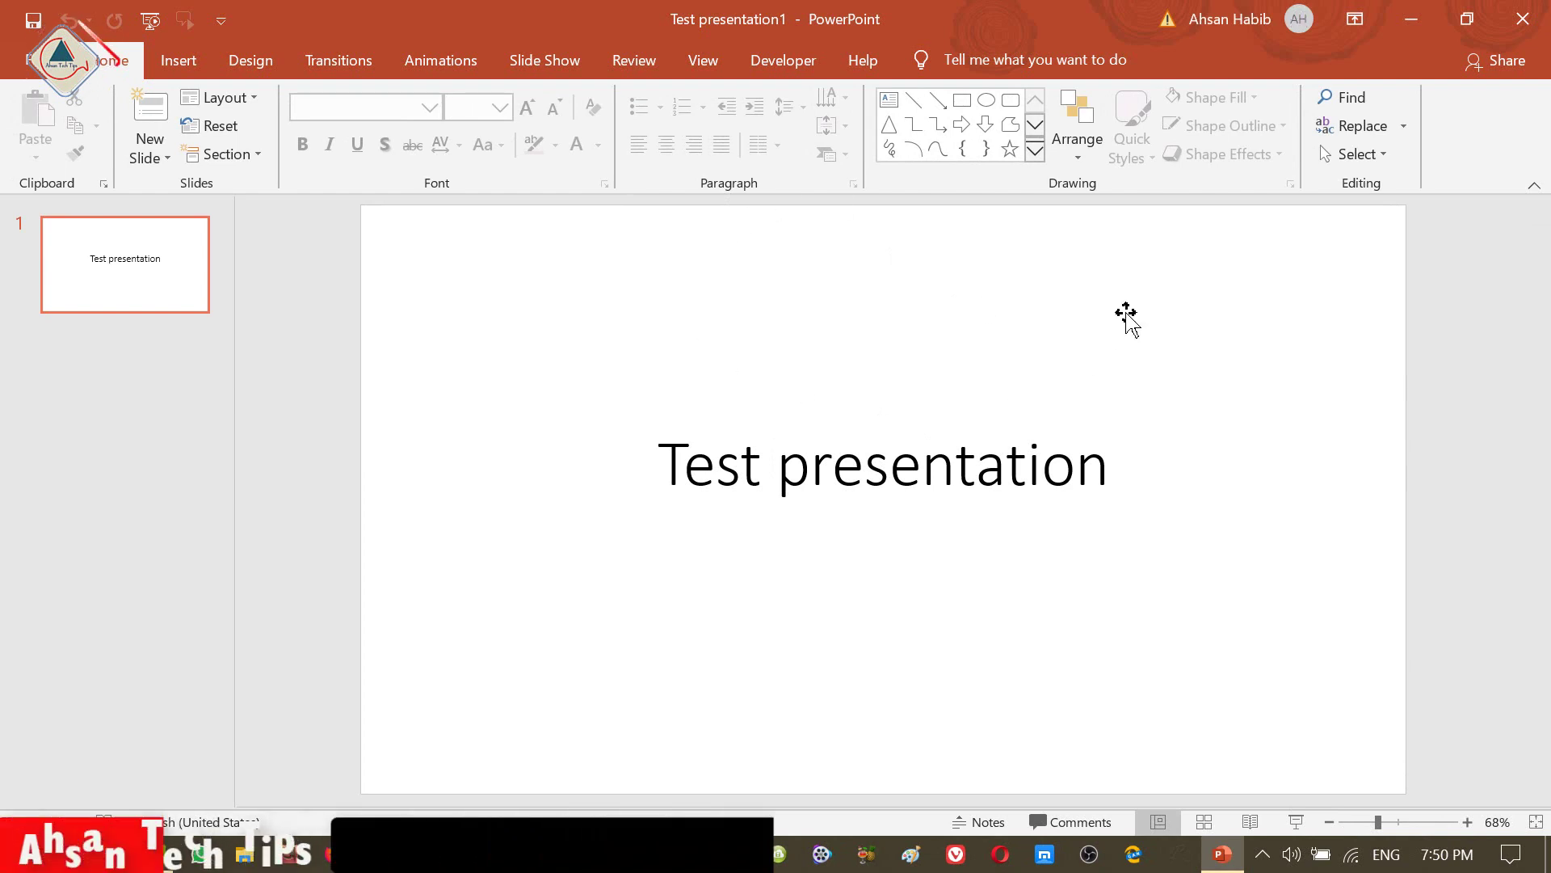
left_click(36, 61)
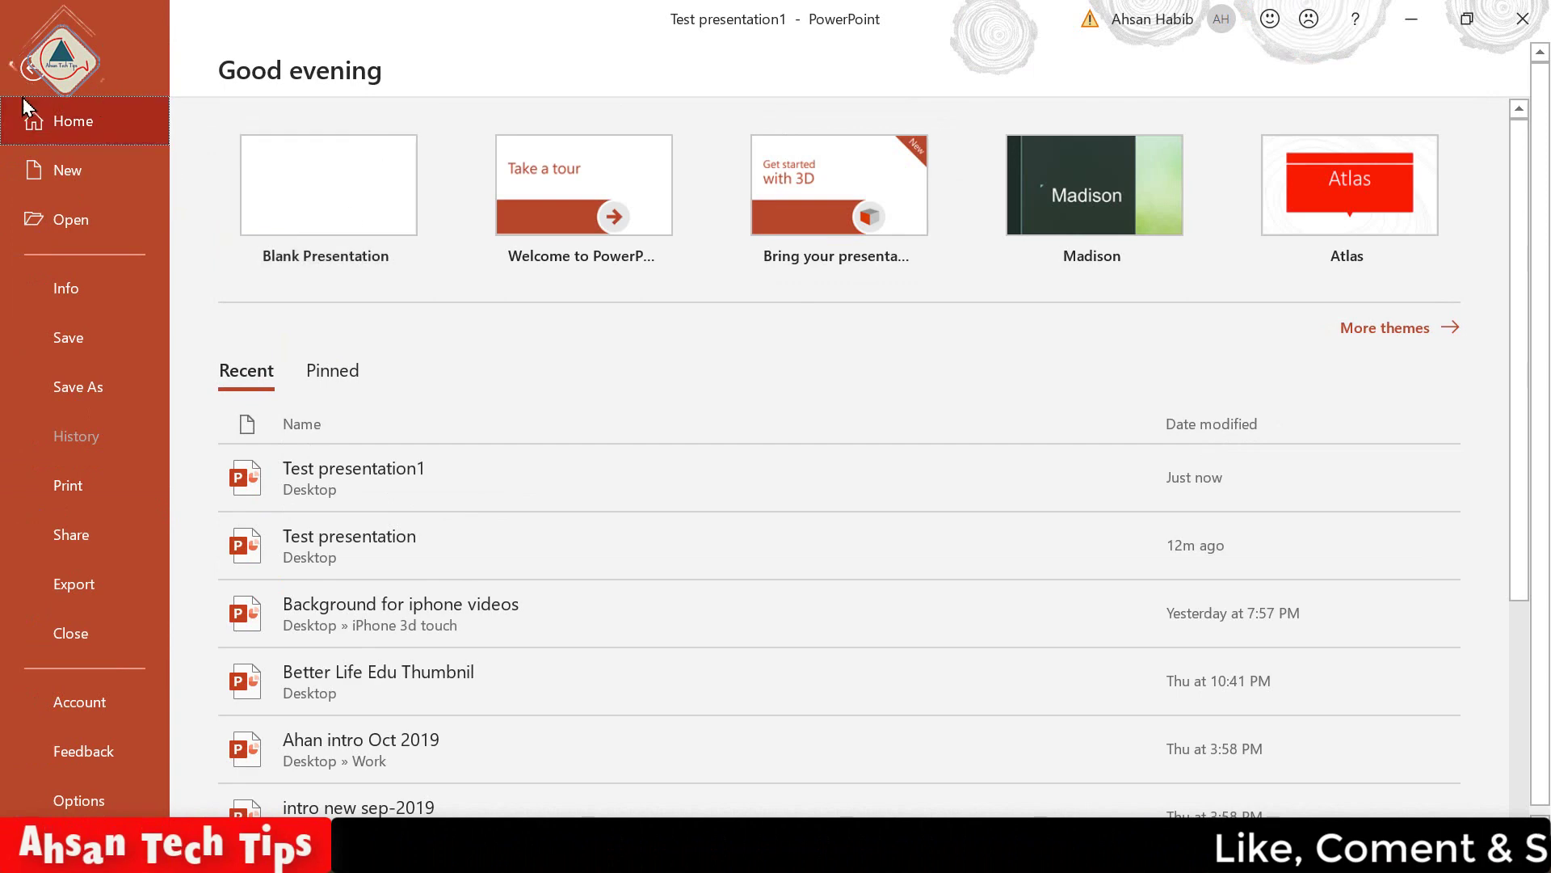
key("Escape")
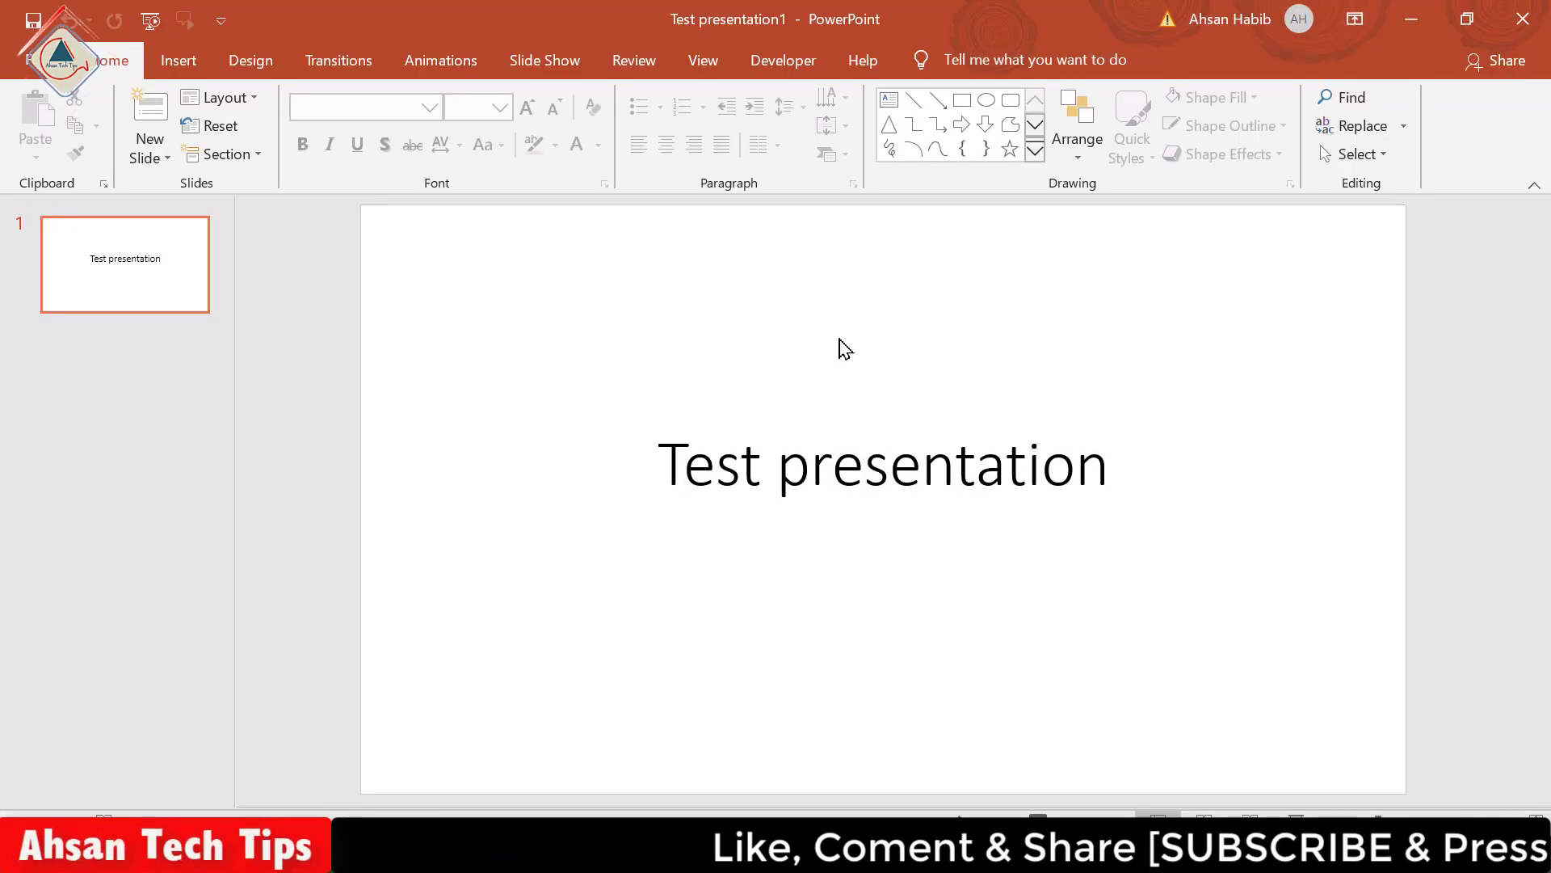